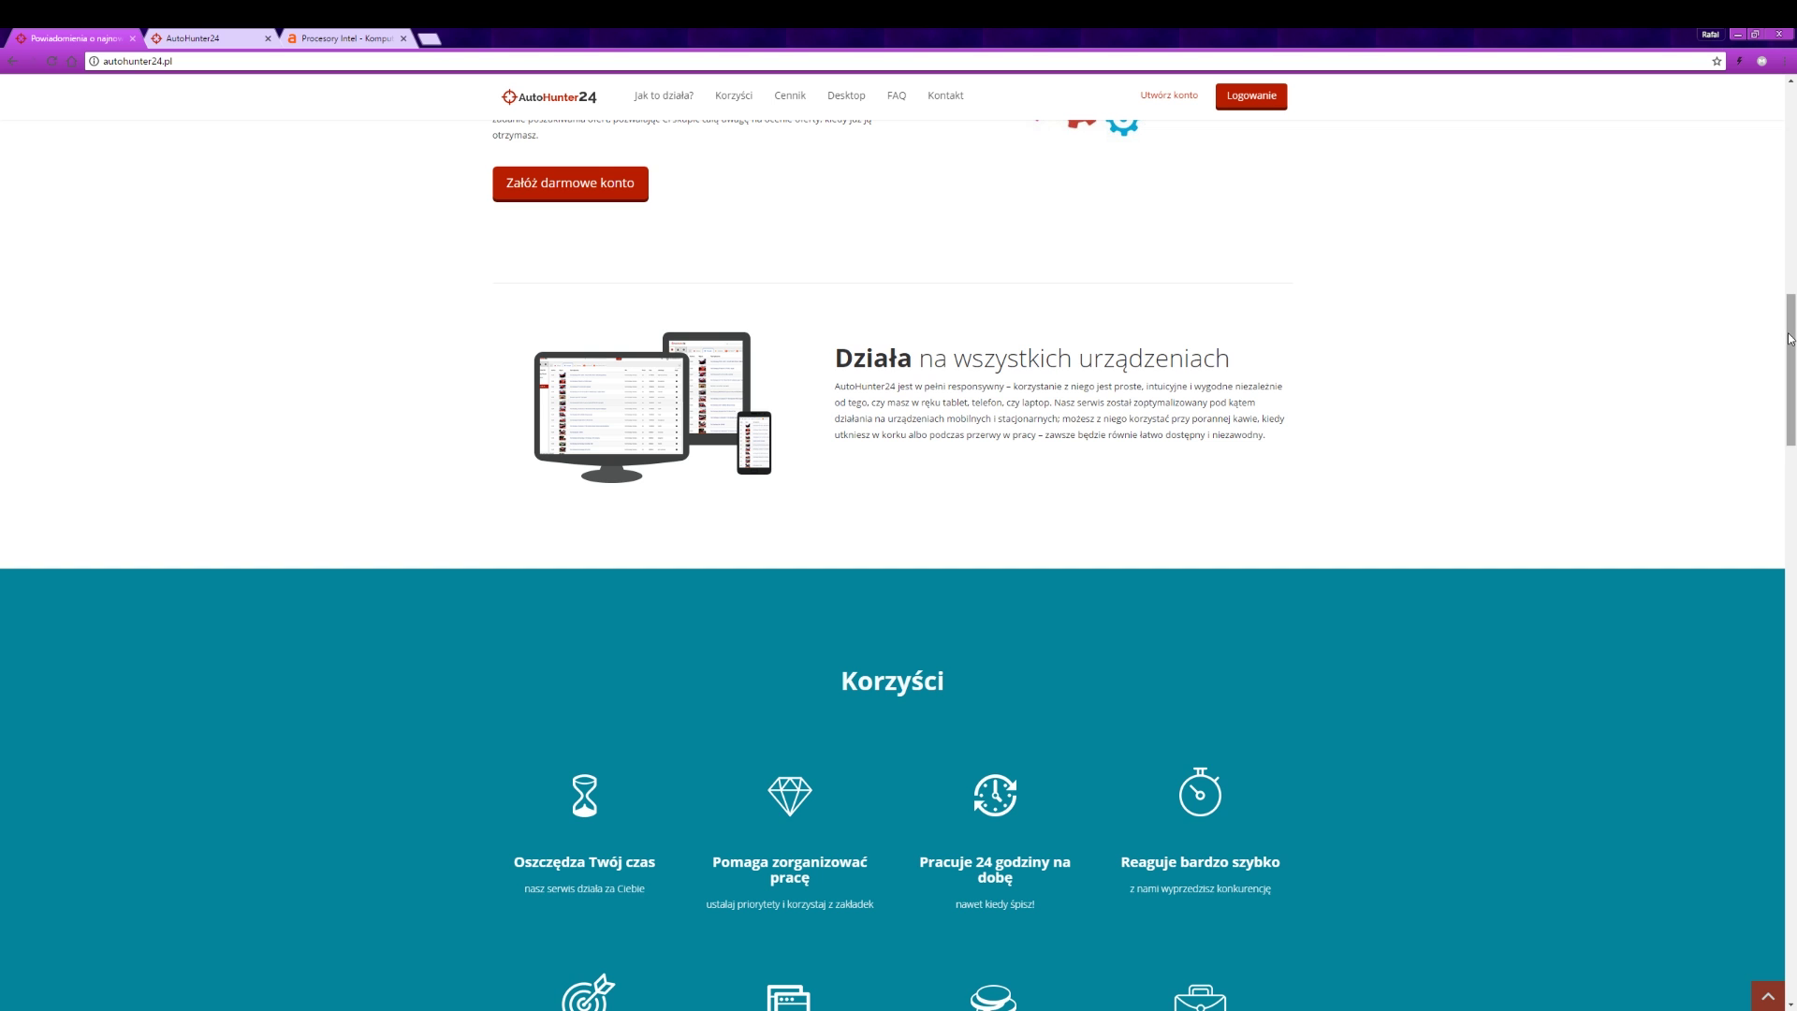
# Look through the benefits section of the AutoHunter24 home page and switch to the account's results list
pyautogui.moveTo(1784, 335); pyautogui.dragTo(1748, 393)
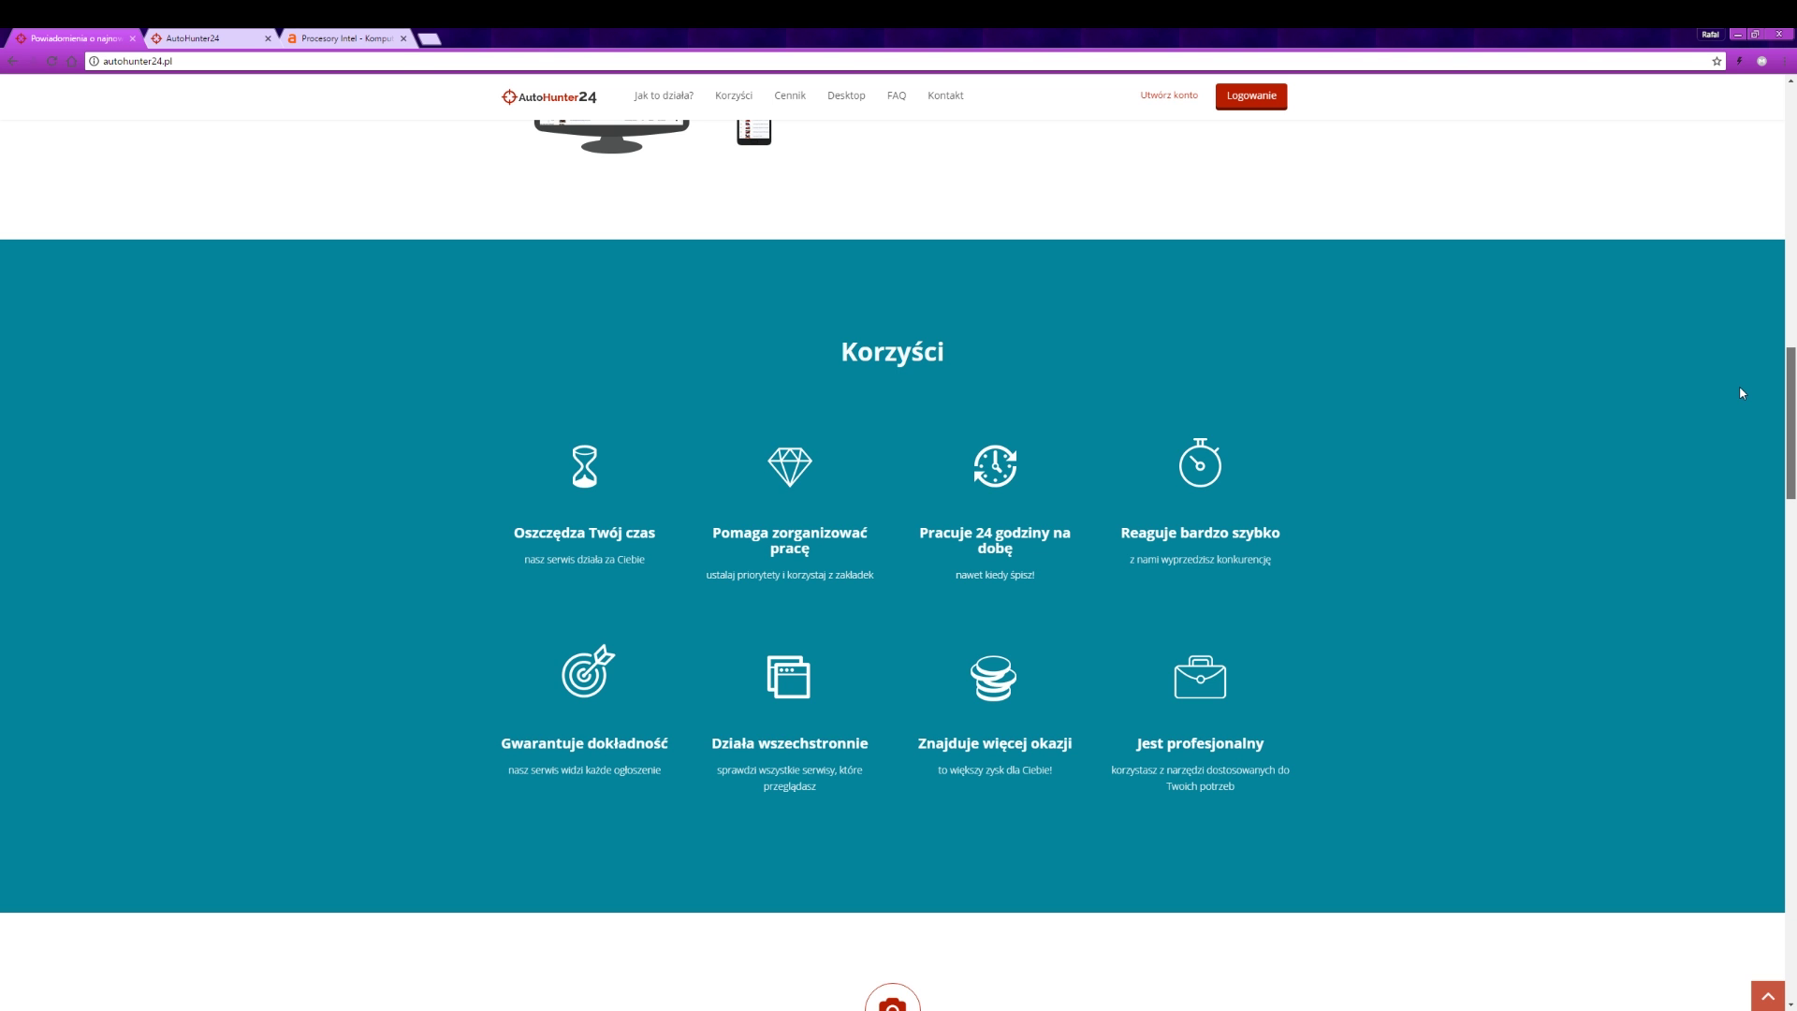
pyautogui.press('Home')
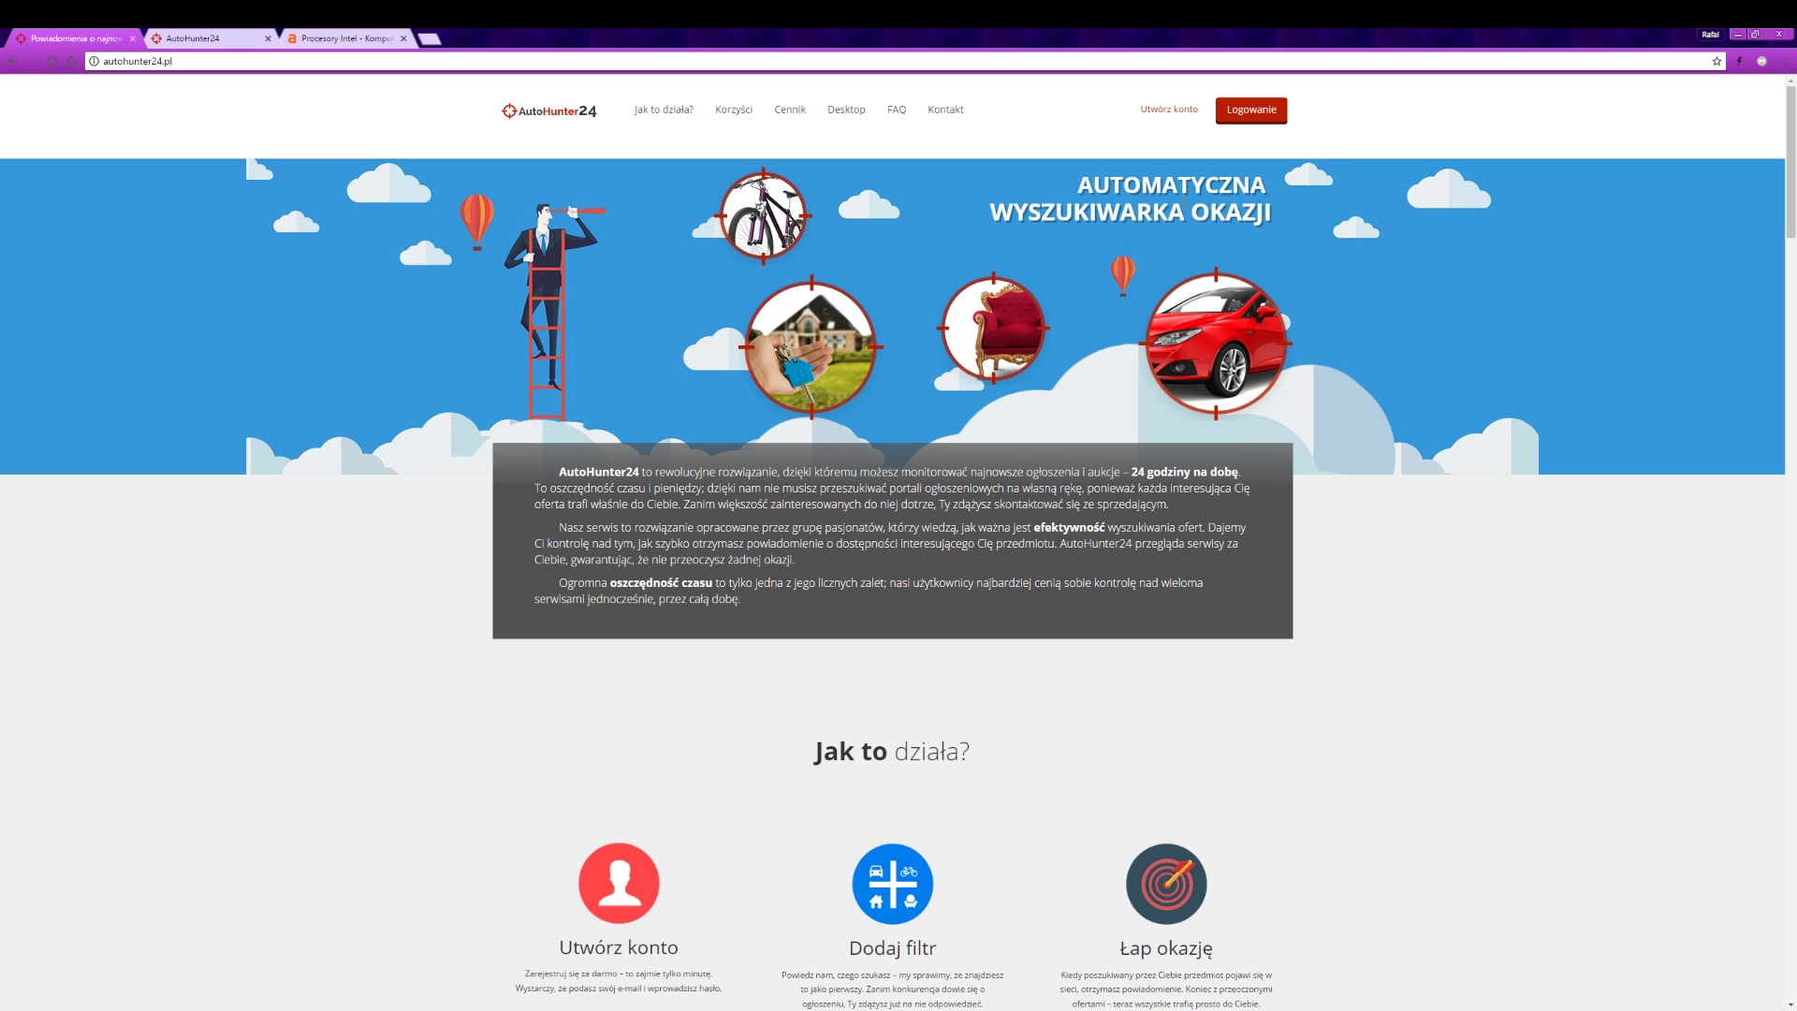
pyautogui.click(191, 35)
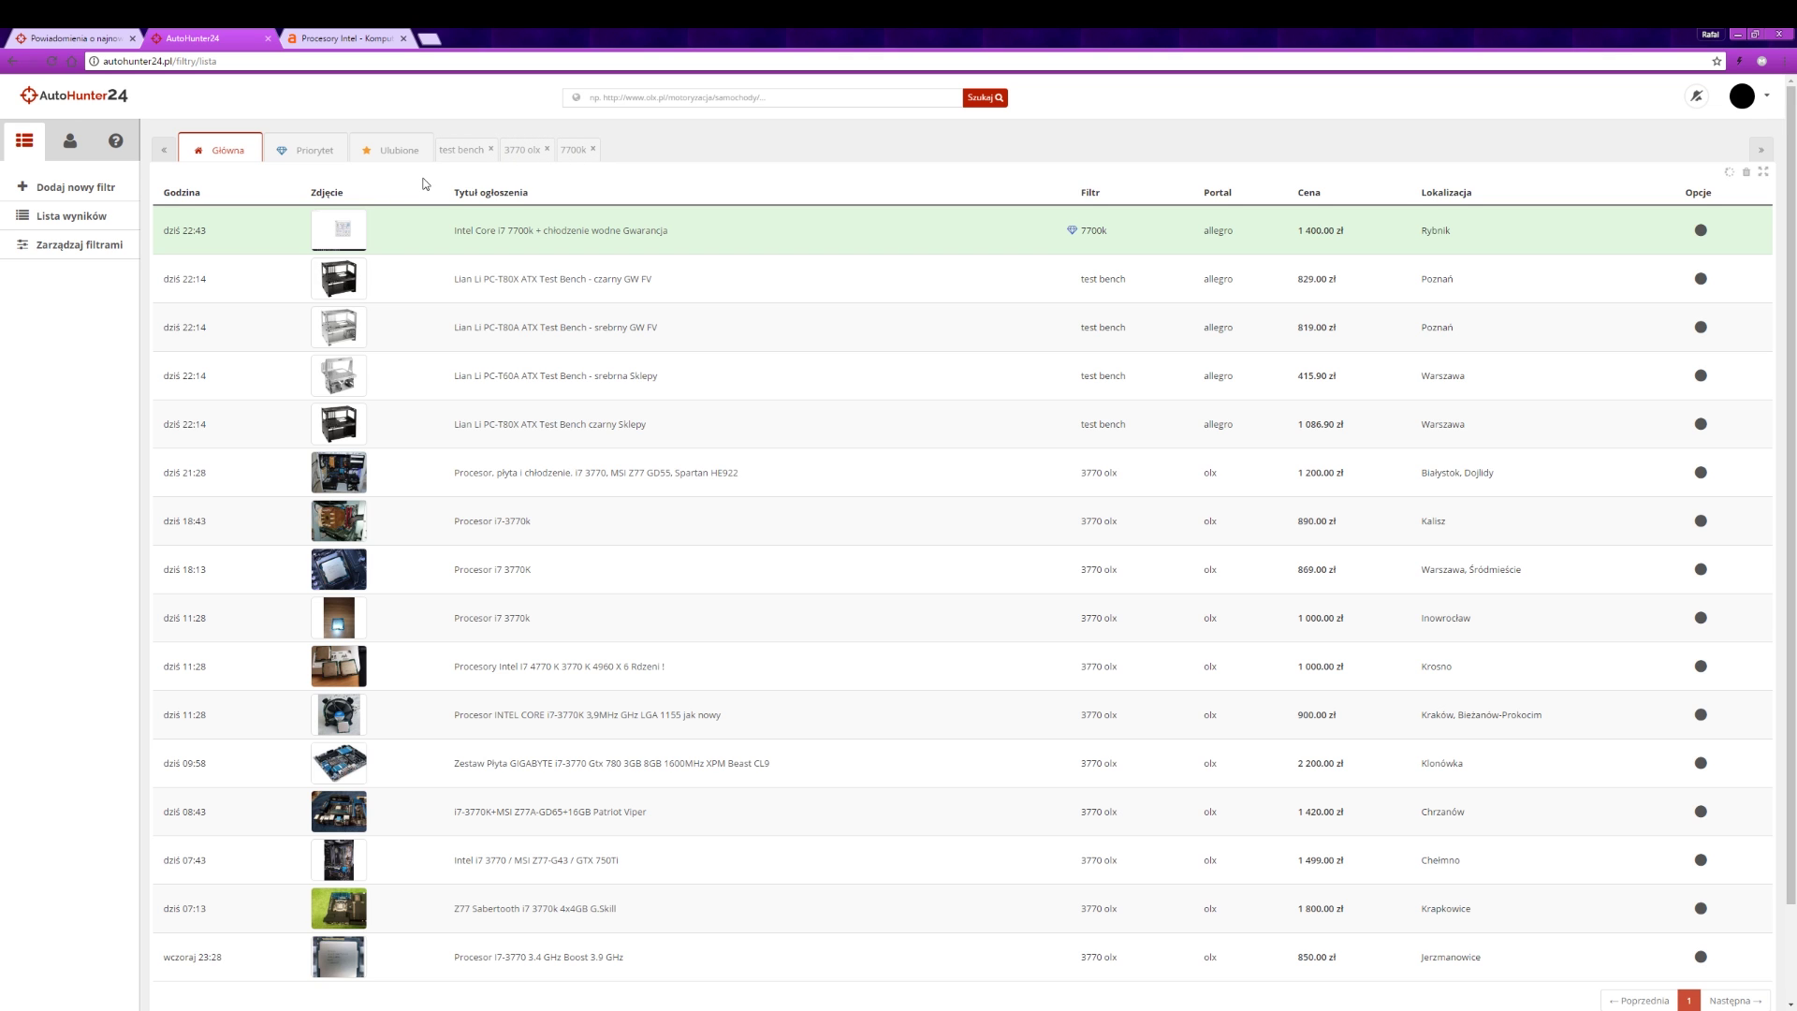
# Open the filter manager, view the search frequency options of the 7700k filter, and close the manager
pyautogui.click(100, 248)
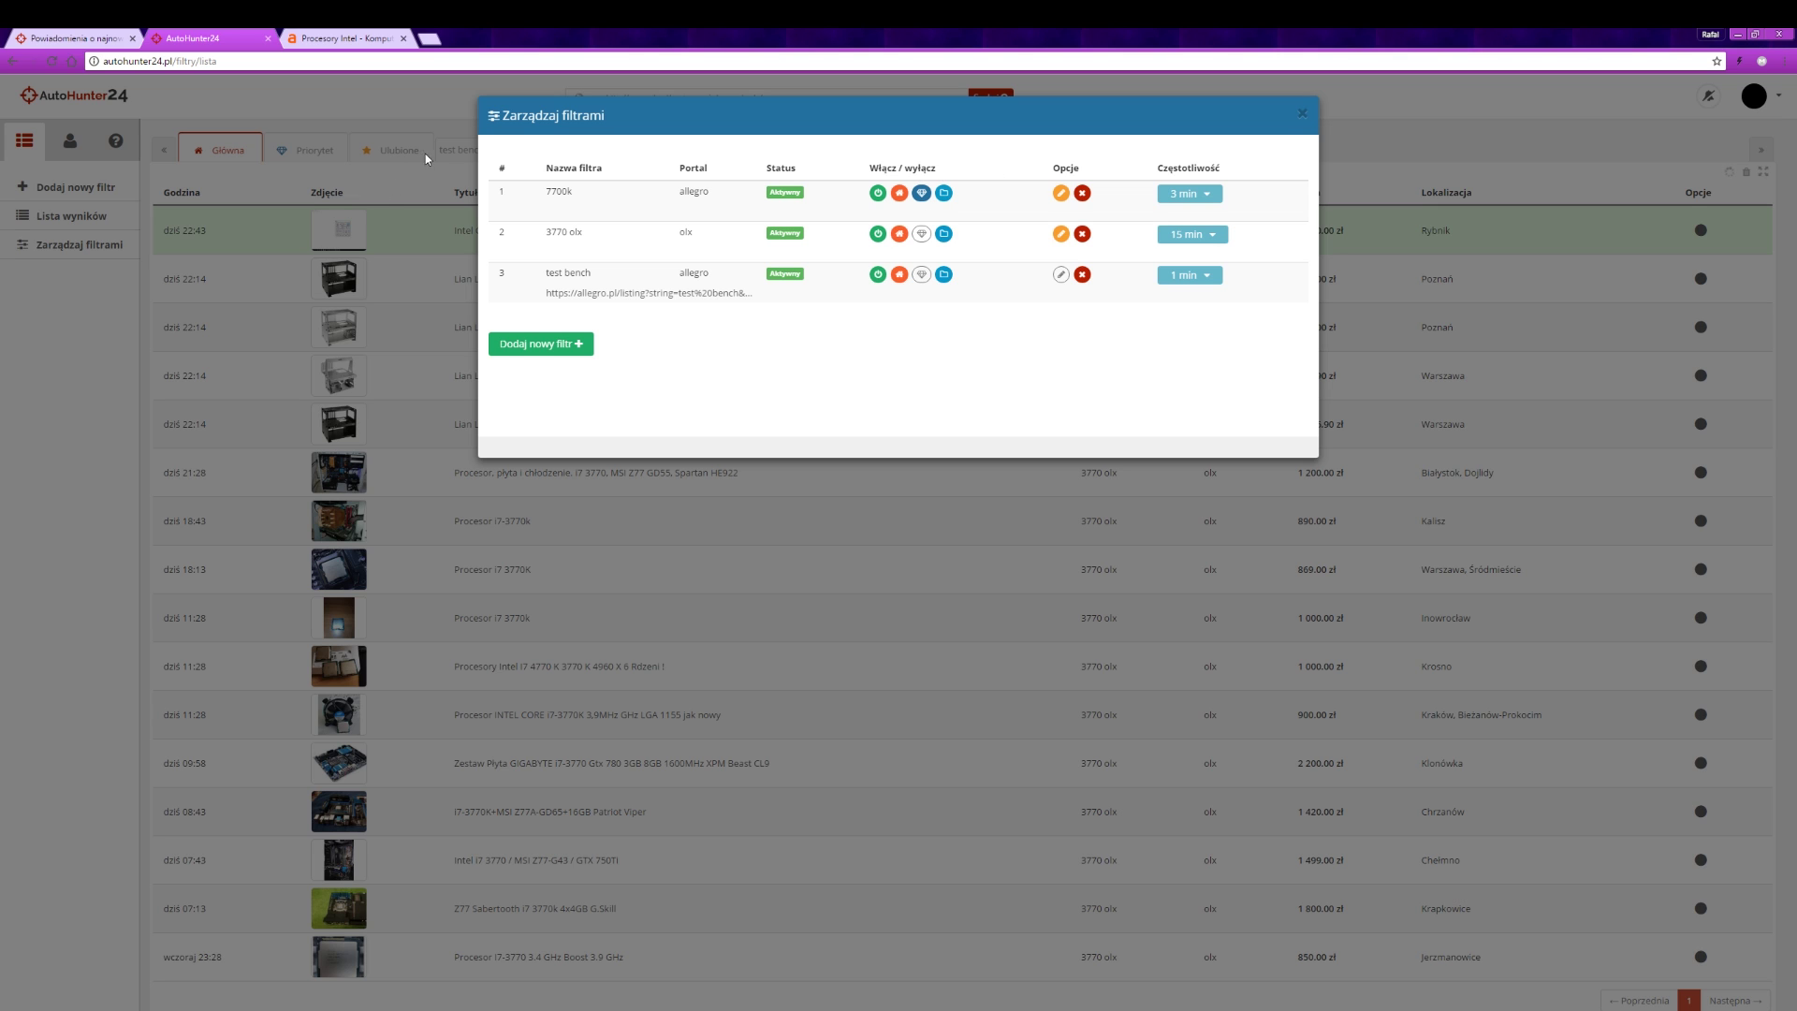
pyautogui.click(429, 192)
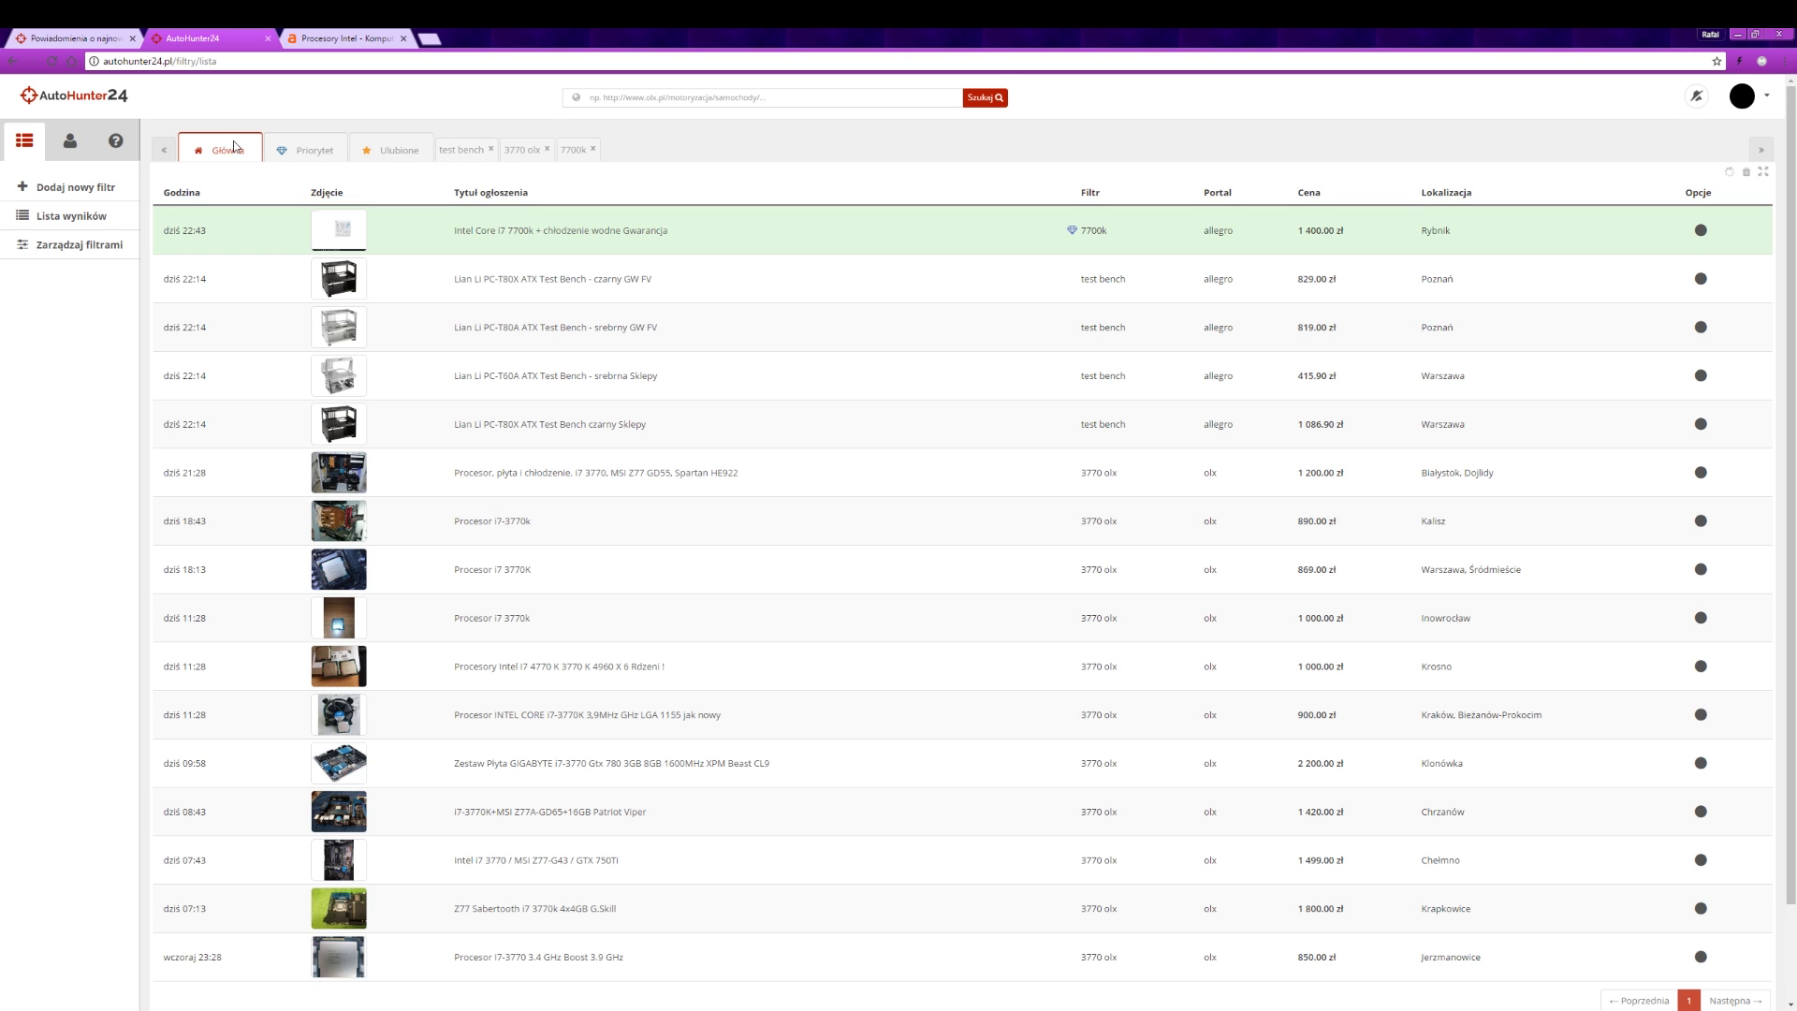
pyautogui.click(93, 245)
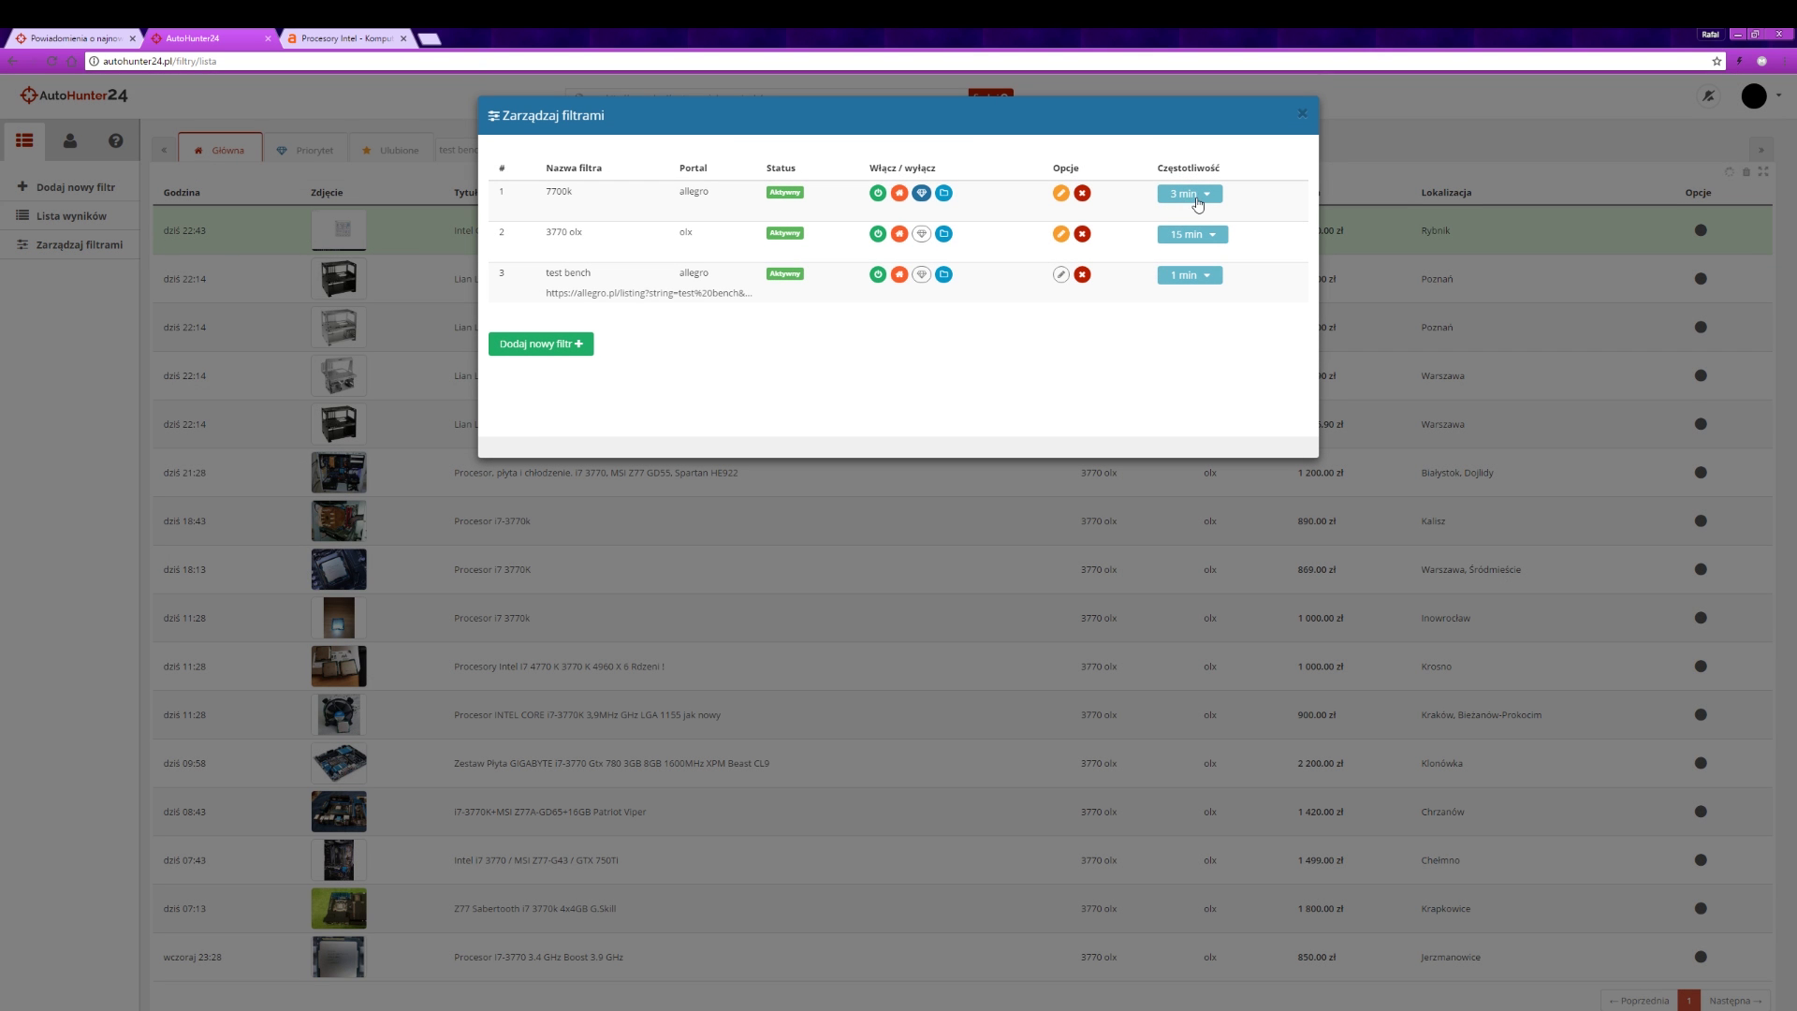
pyautogui.click(1197, 195)
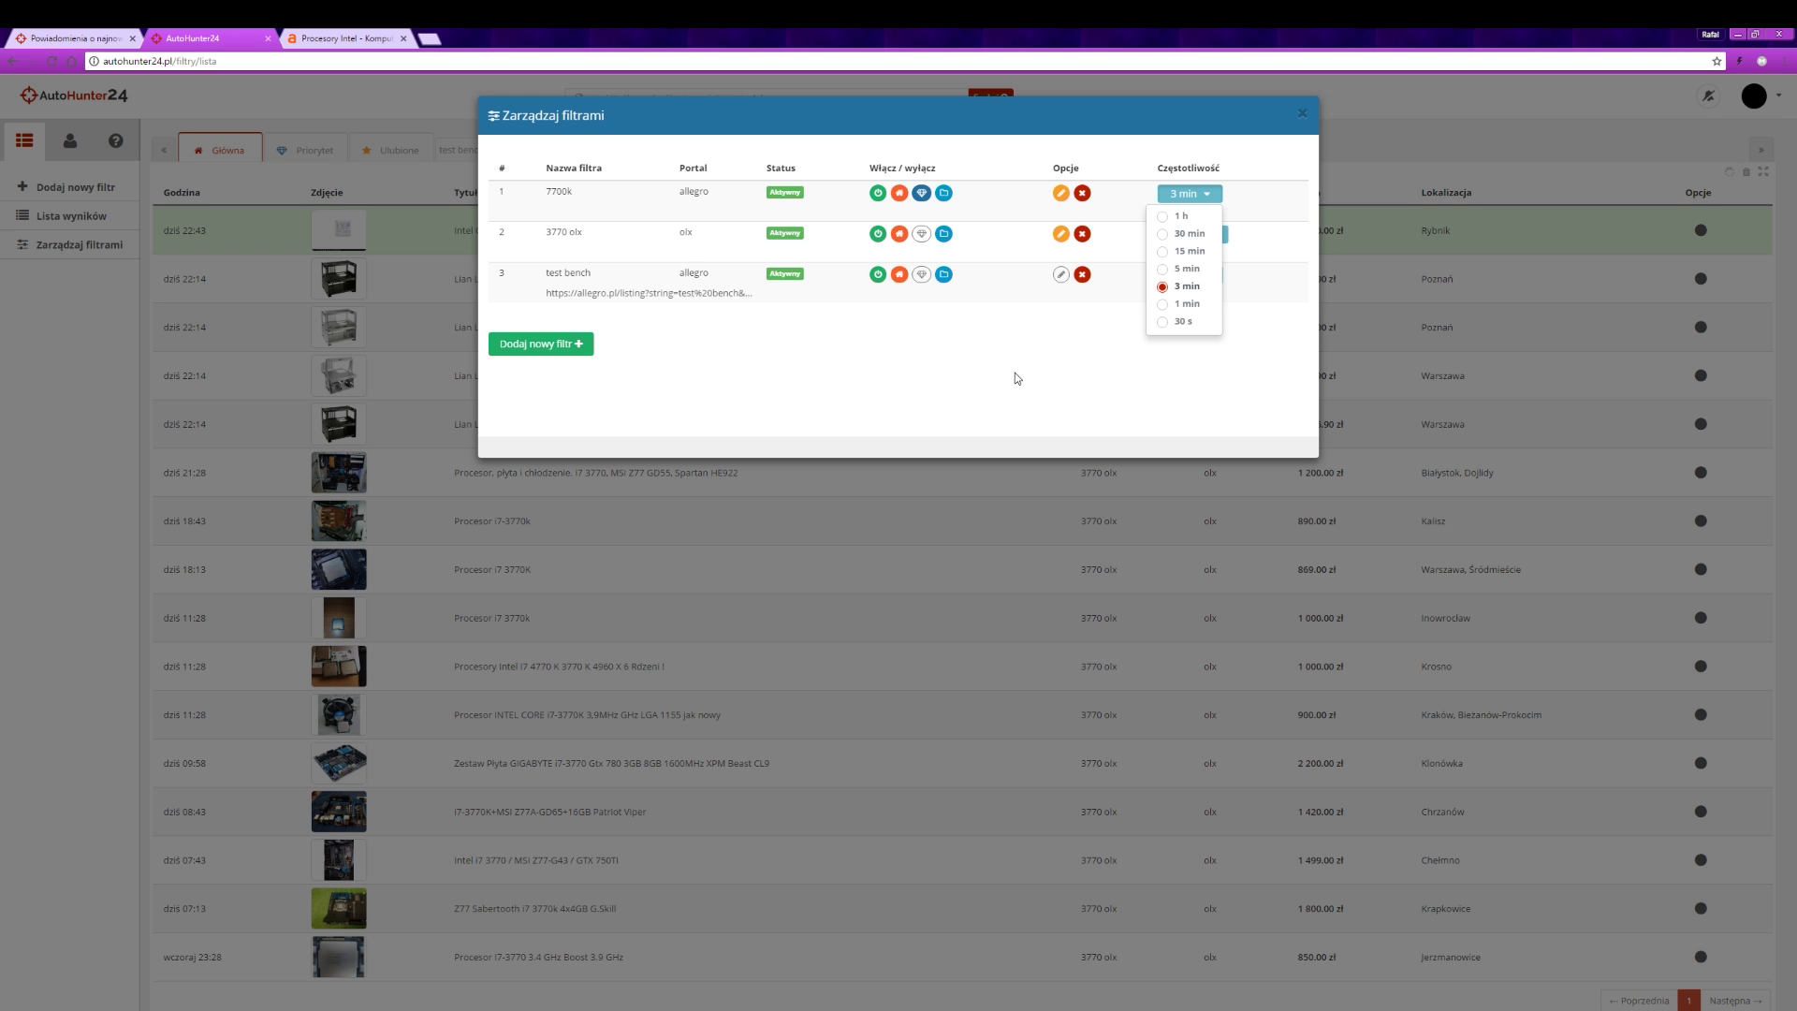
pyautogui.click(107, 378)
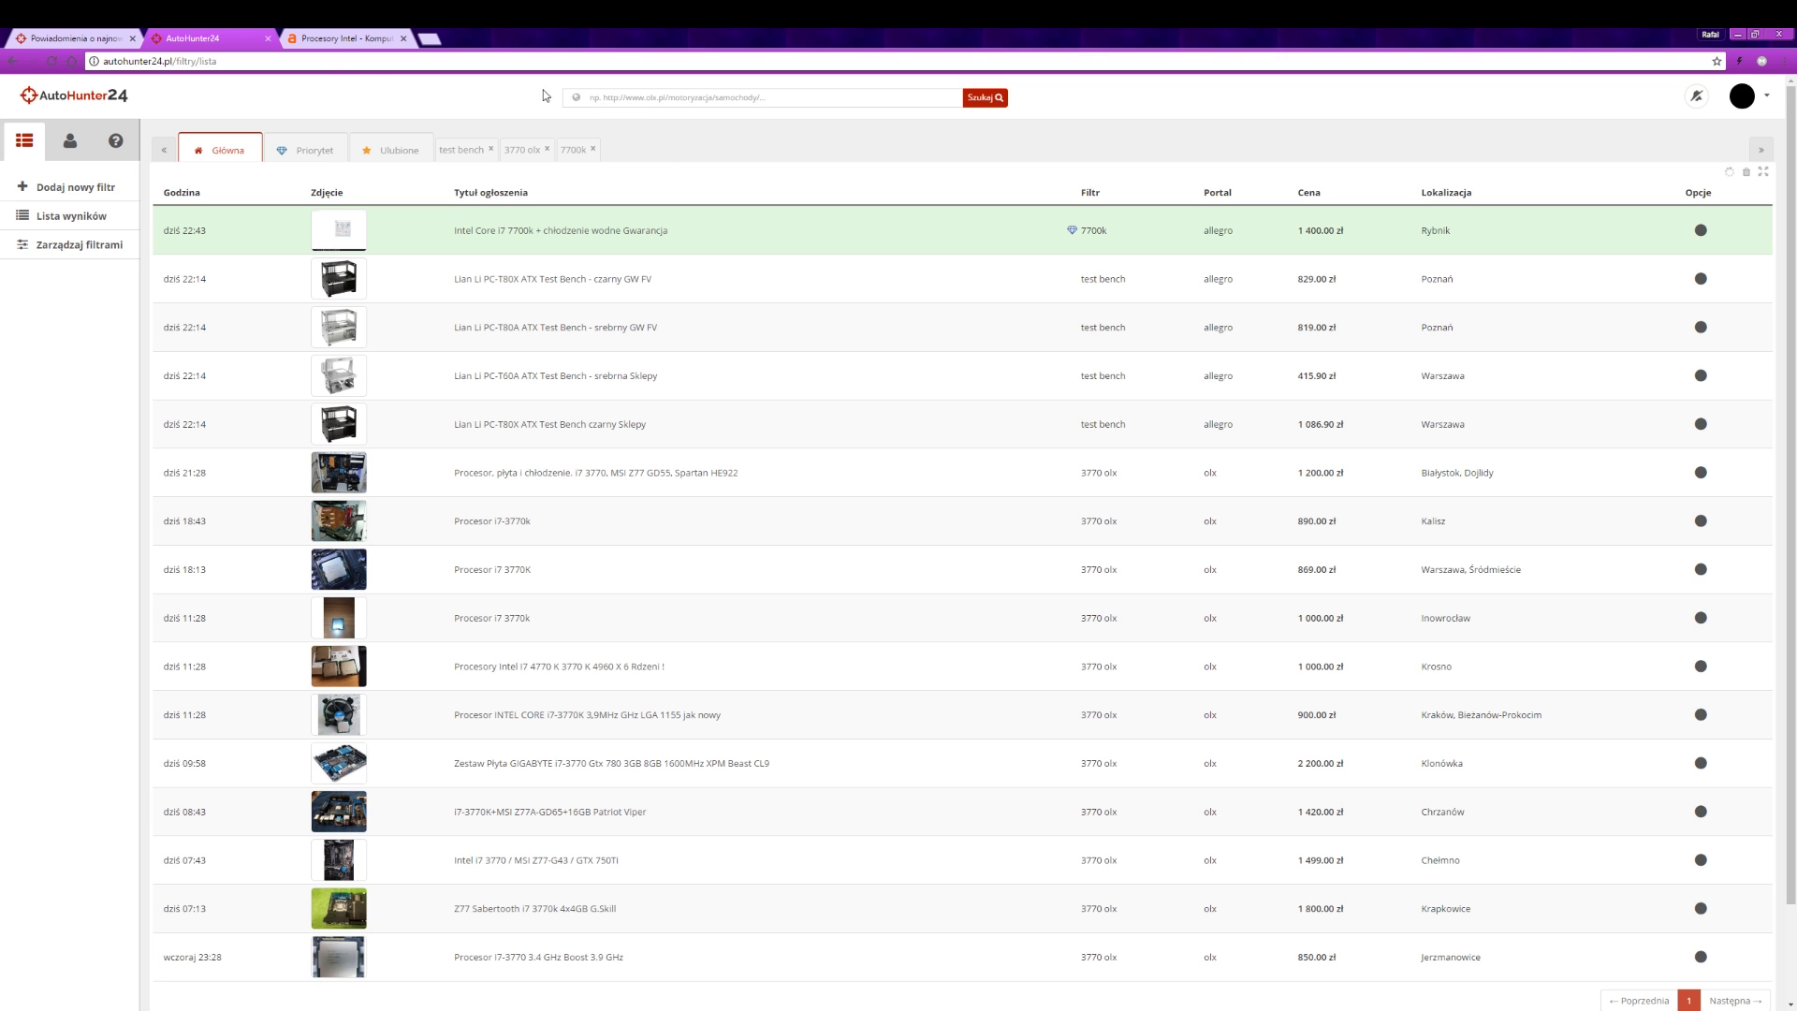
# Switch to Allegro and search the Procesory Intel category for "2600k"
pyautogui.click(345, 40)
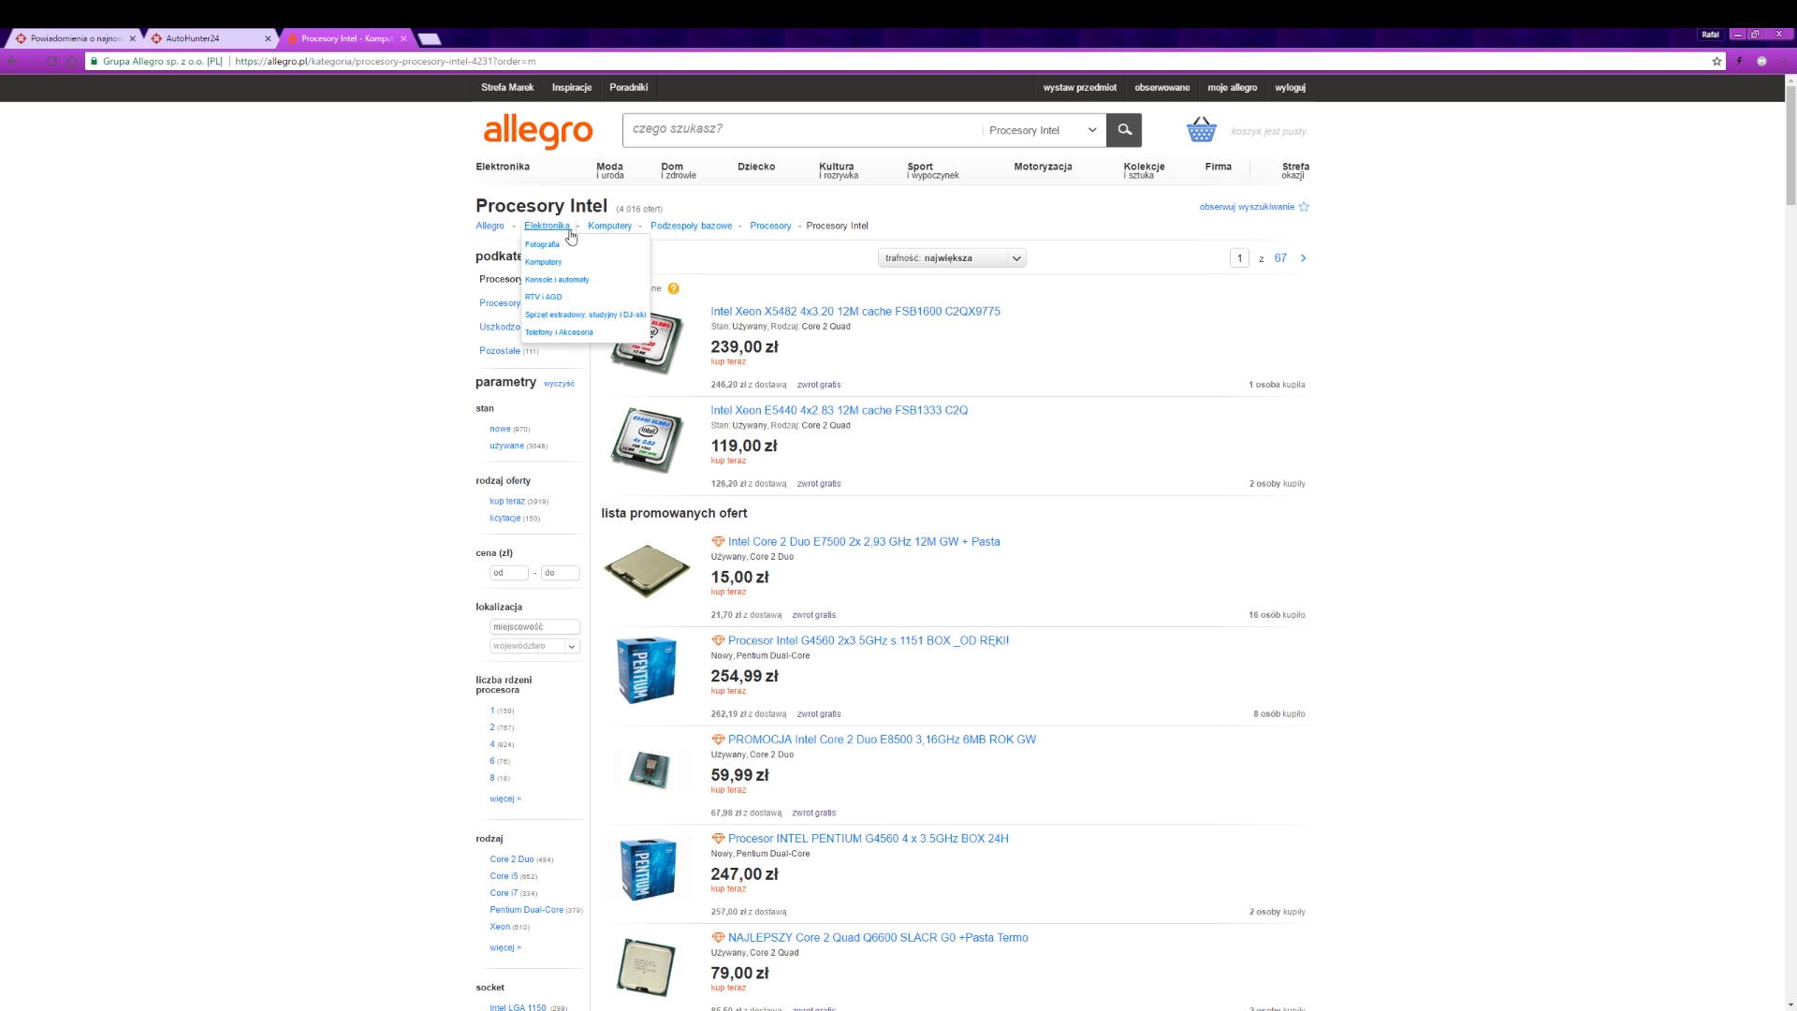
pyautogui.moveTo(609, 226)
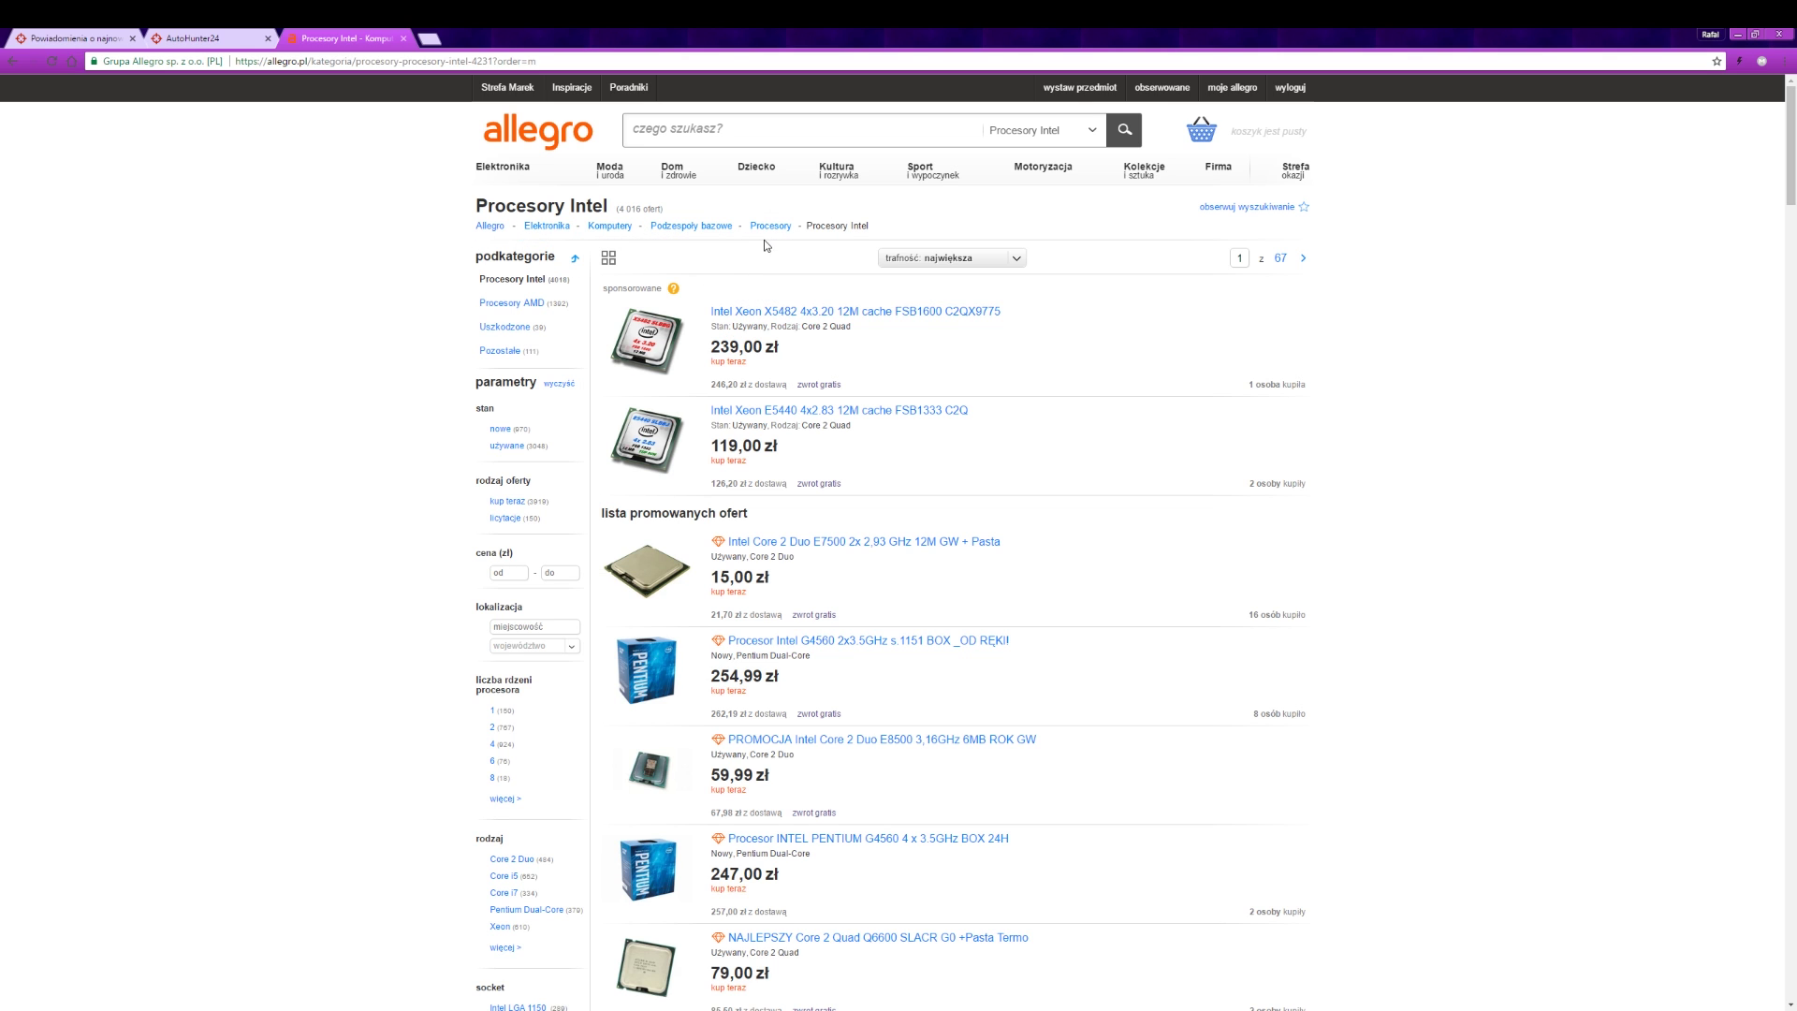
pyautogui.moveTo(788, 236)
pyautogui.click(656, 141)
pyautogui.write('2600k')
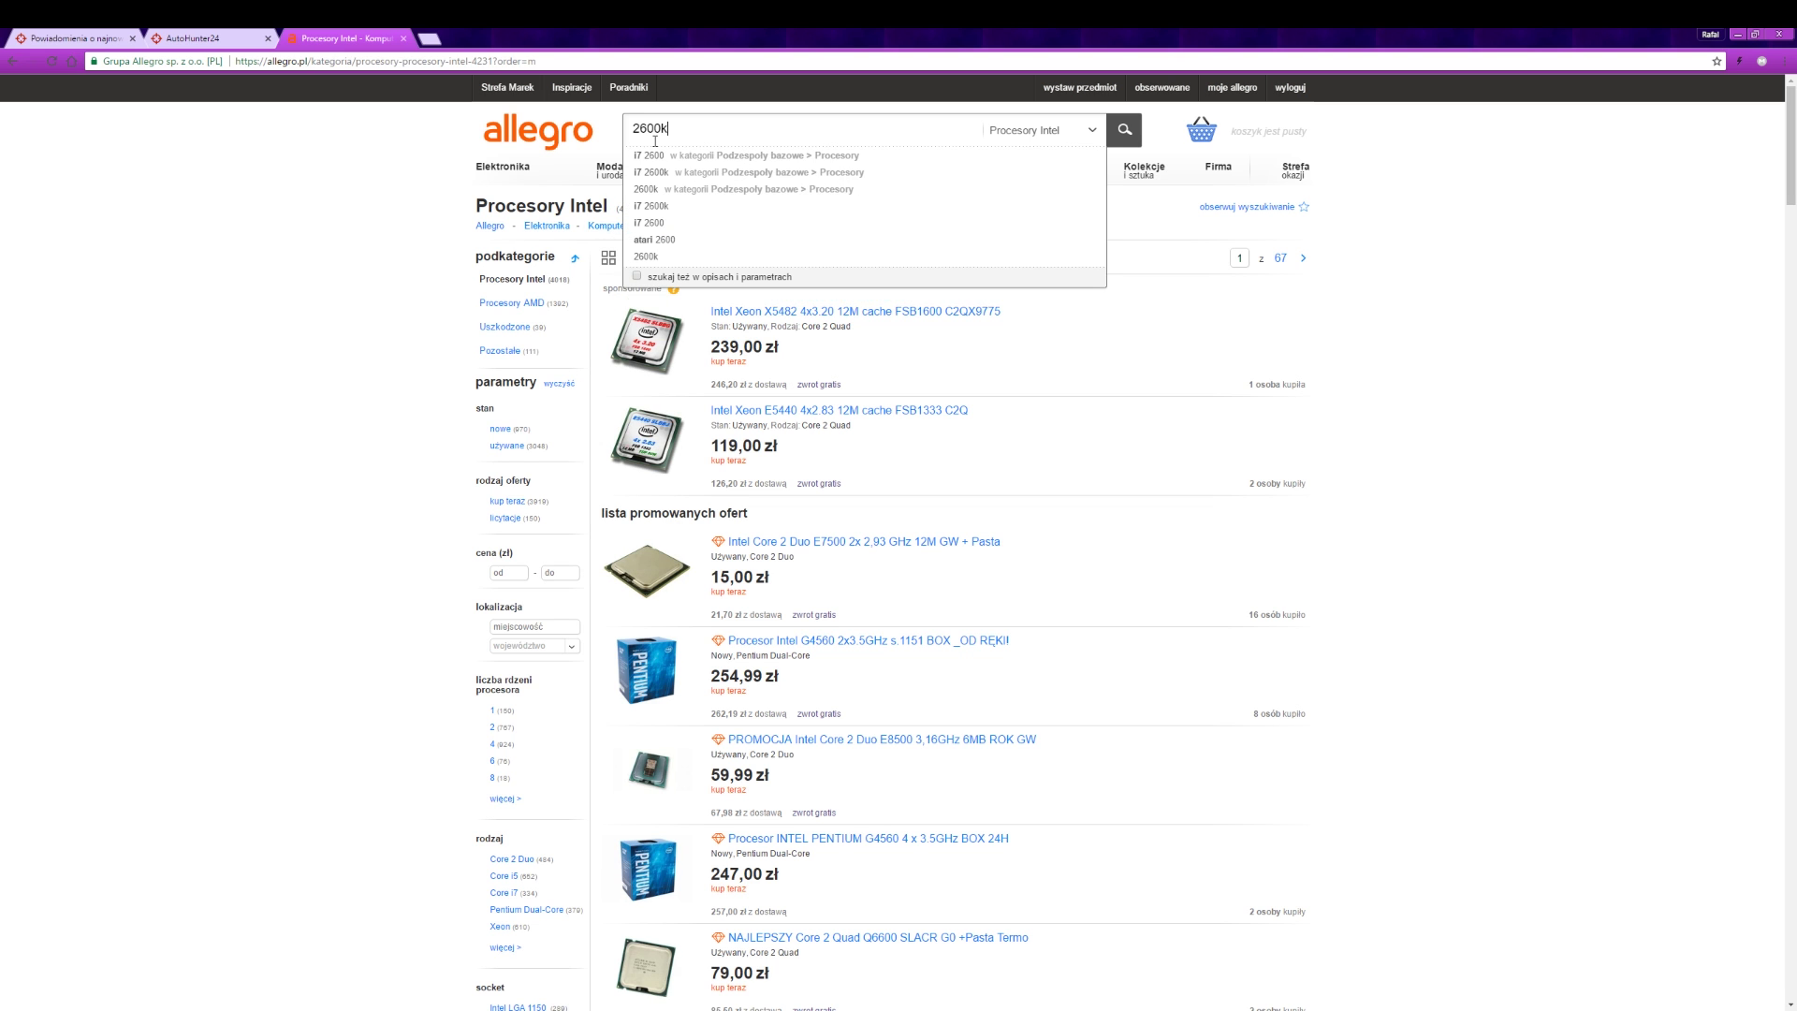
pyautogui.press('Return')
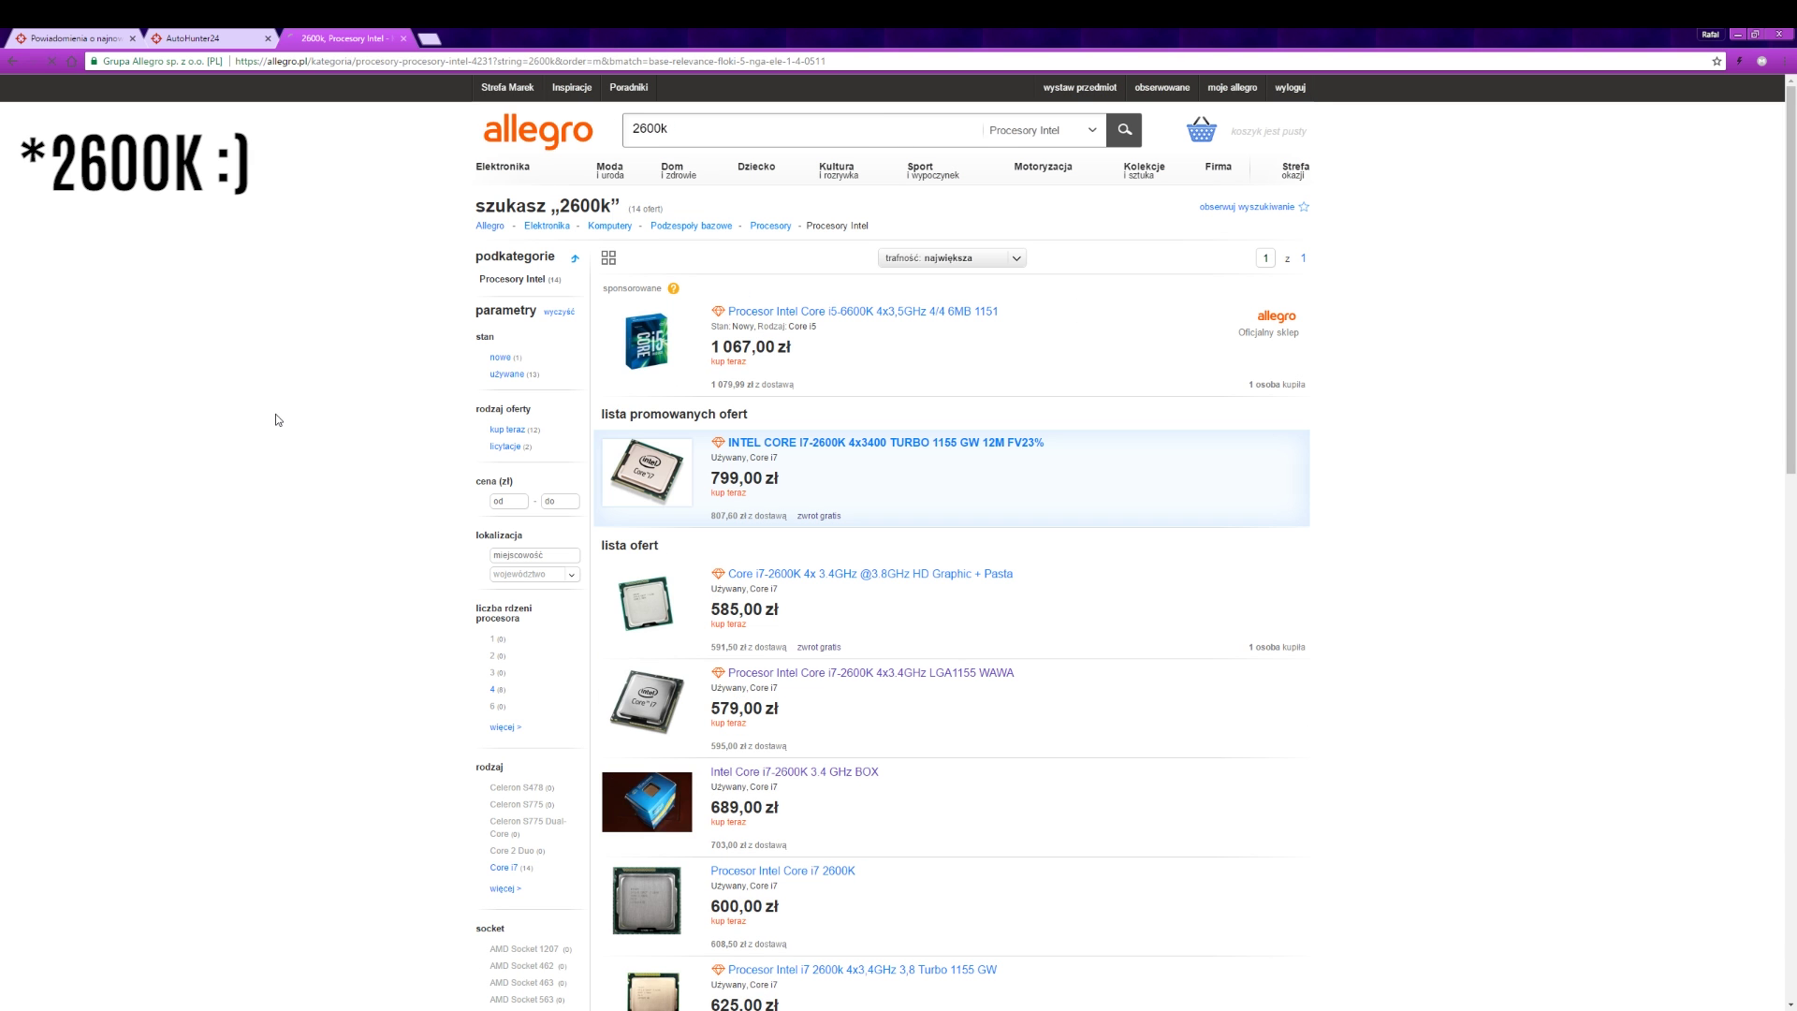
pyautogui.scroll(-4, 878, 408)
pyautogui.scroll(3, 876, 461)
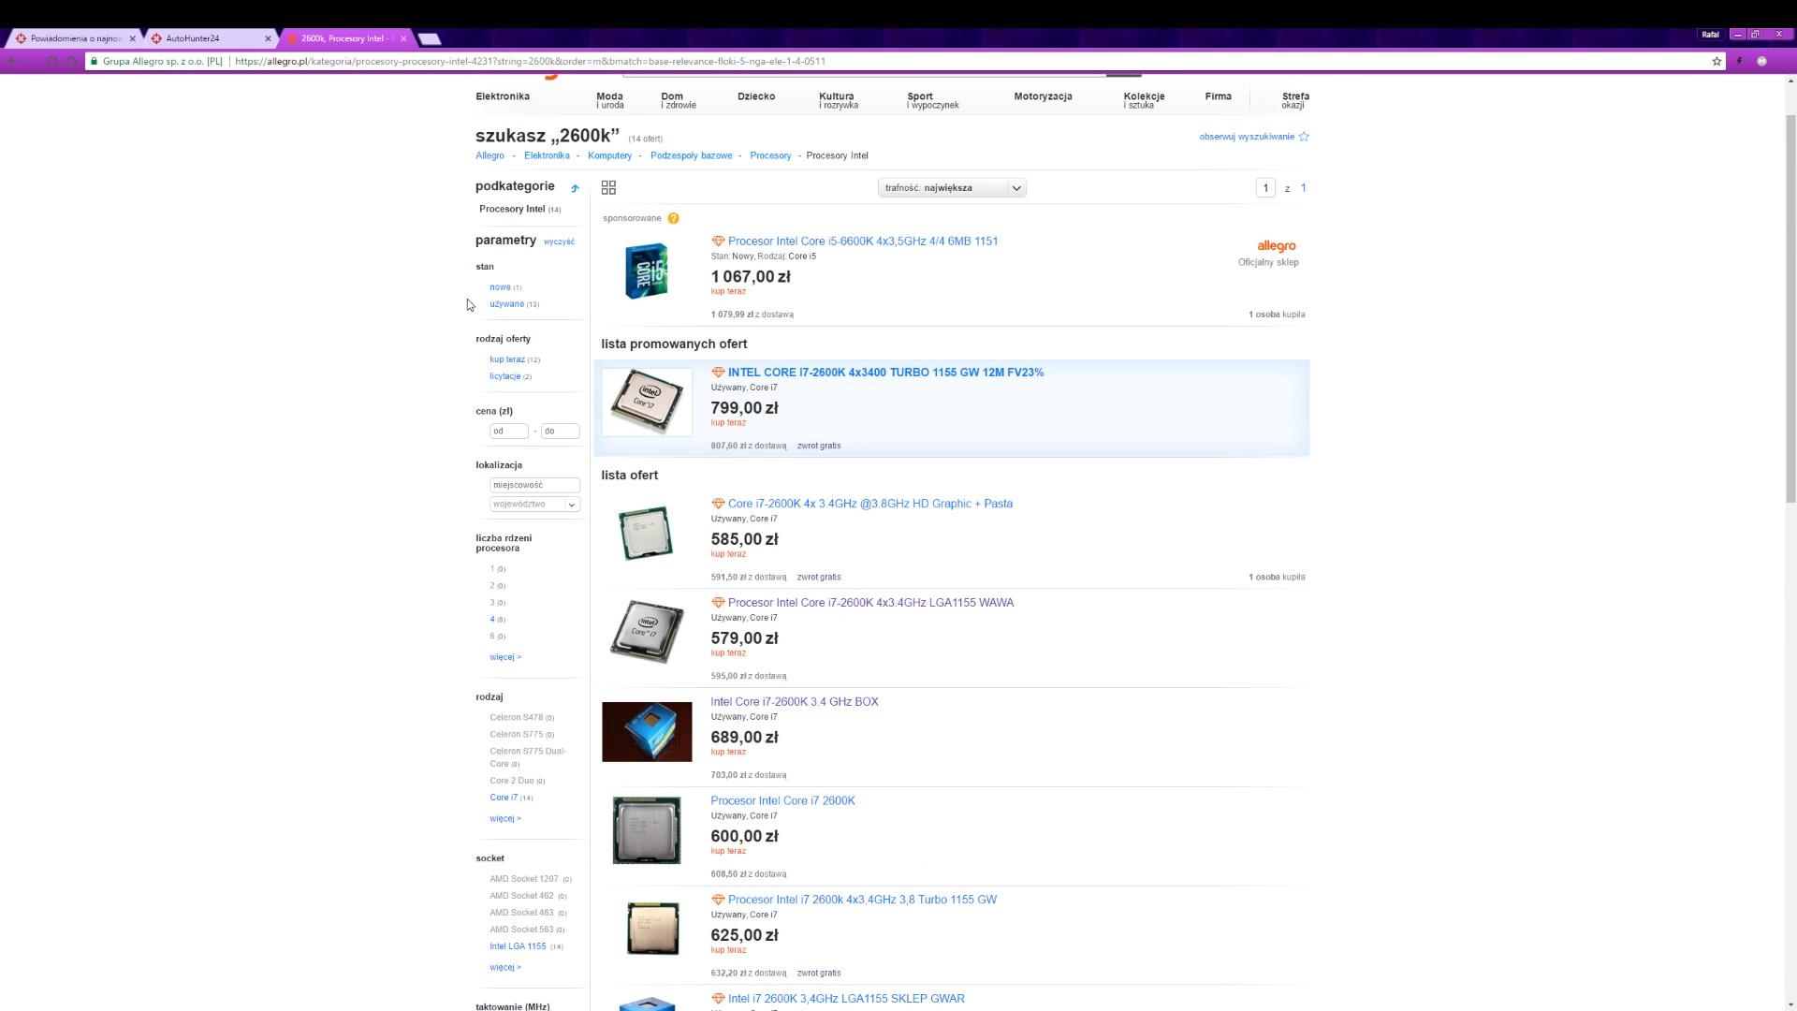
# Limit the offers to used items available as "kup teraz" with a maximum price of 630 zł
pyautogui.click(511, 306)
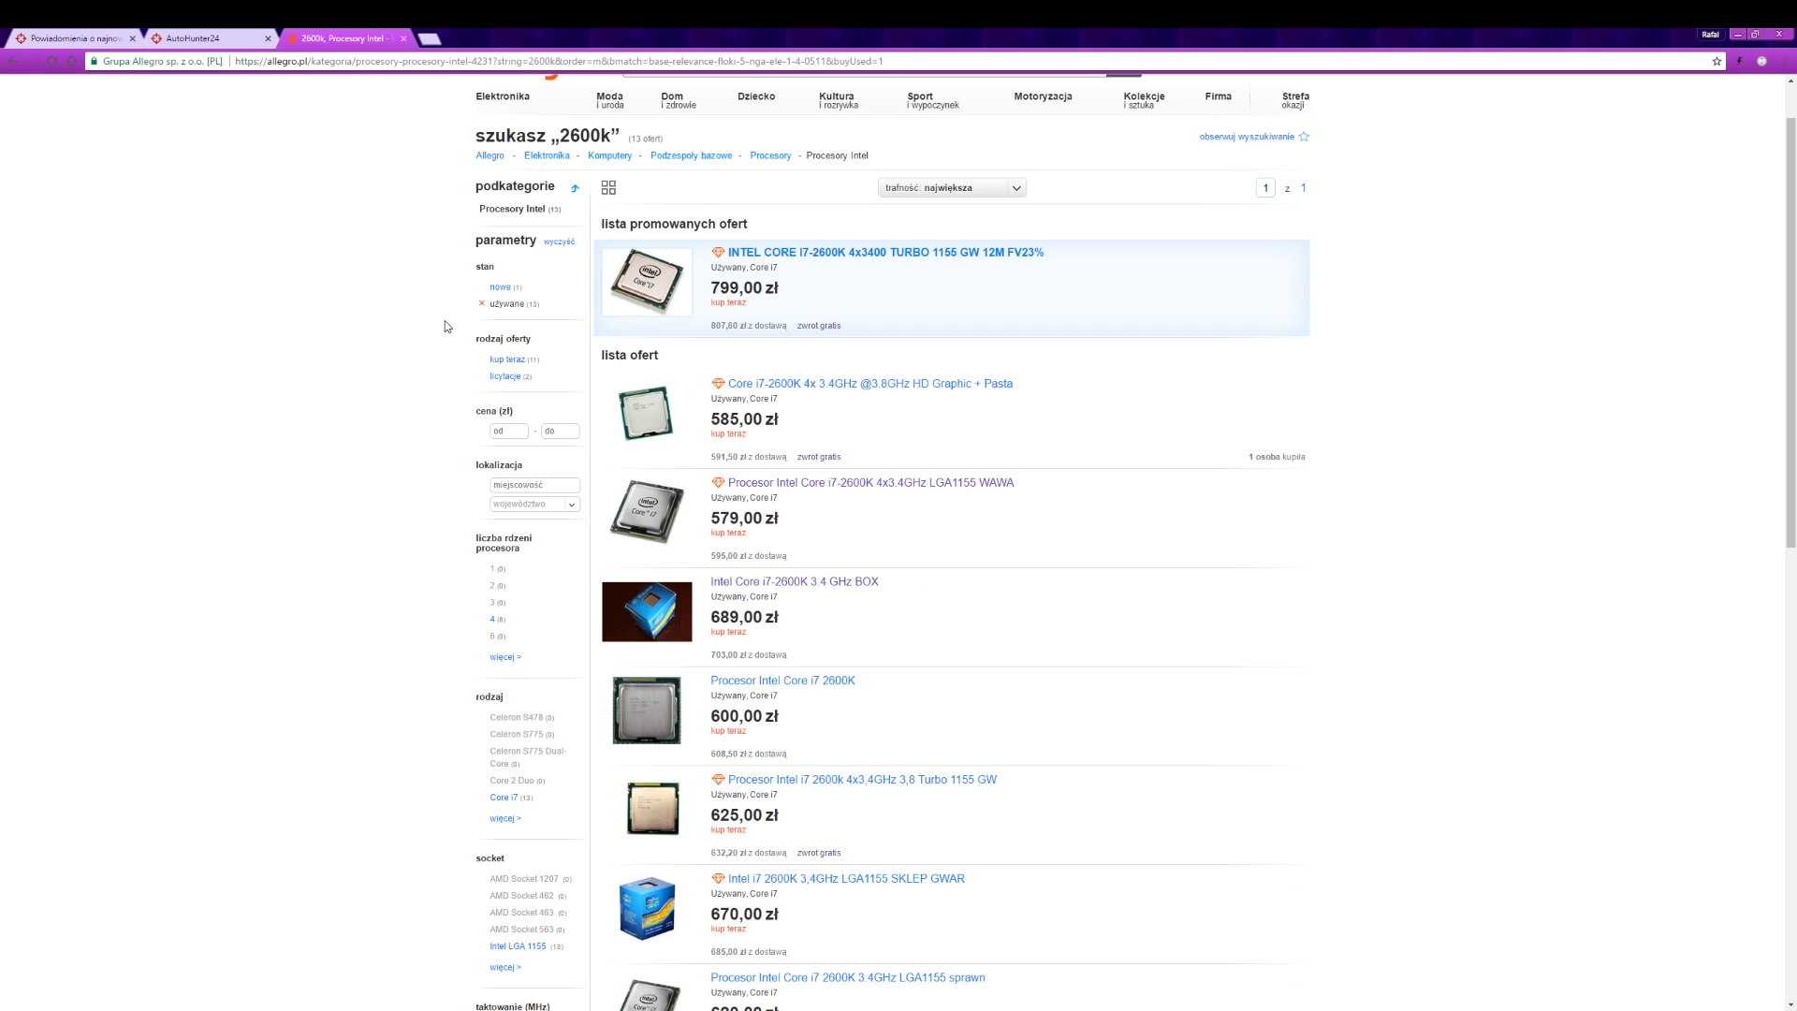
pyautogui.click(507, 359)
pyautogui.click(560, 433)
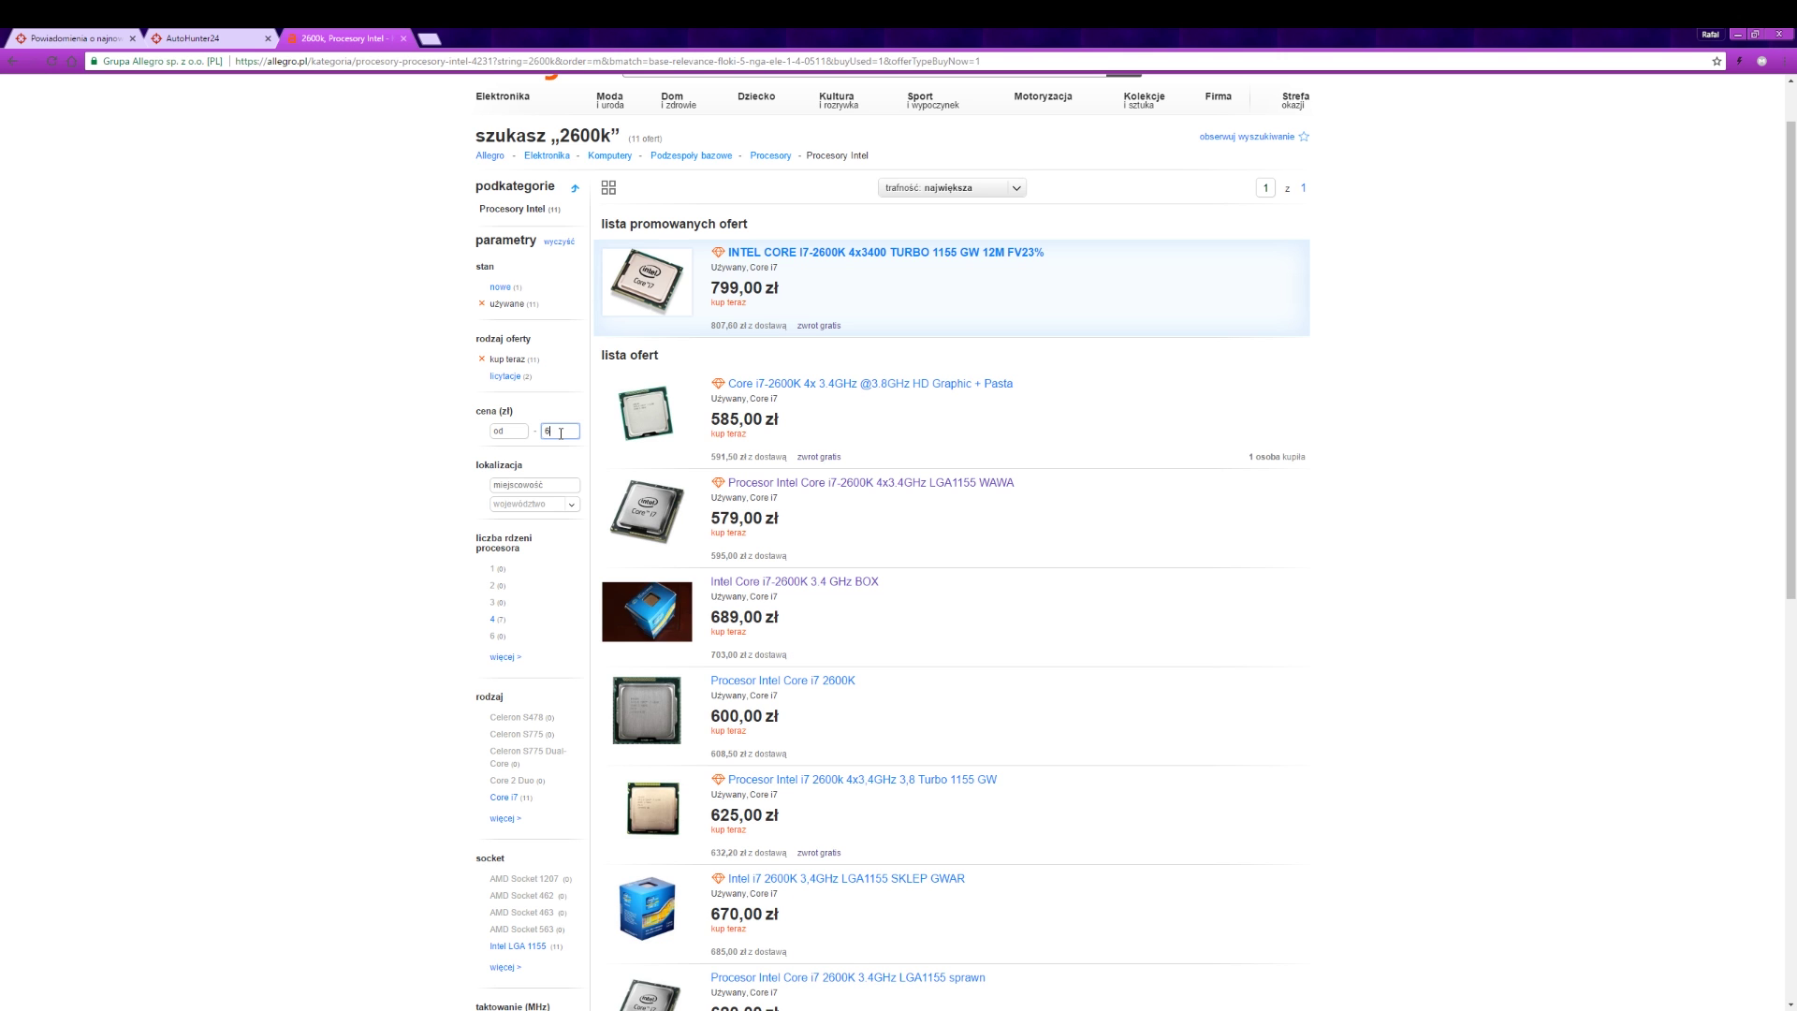
pyautogui.press('Return')
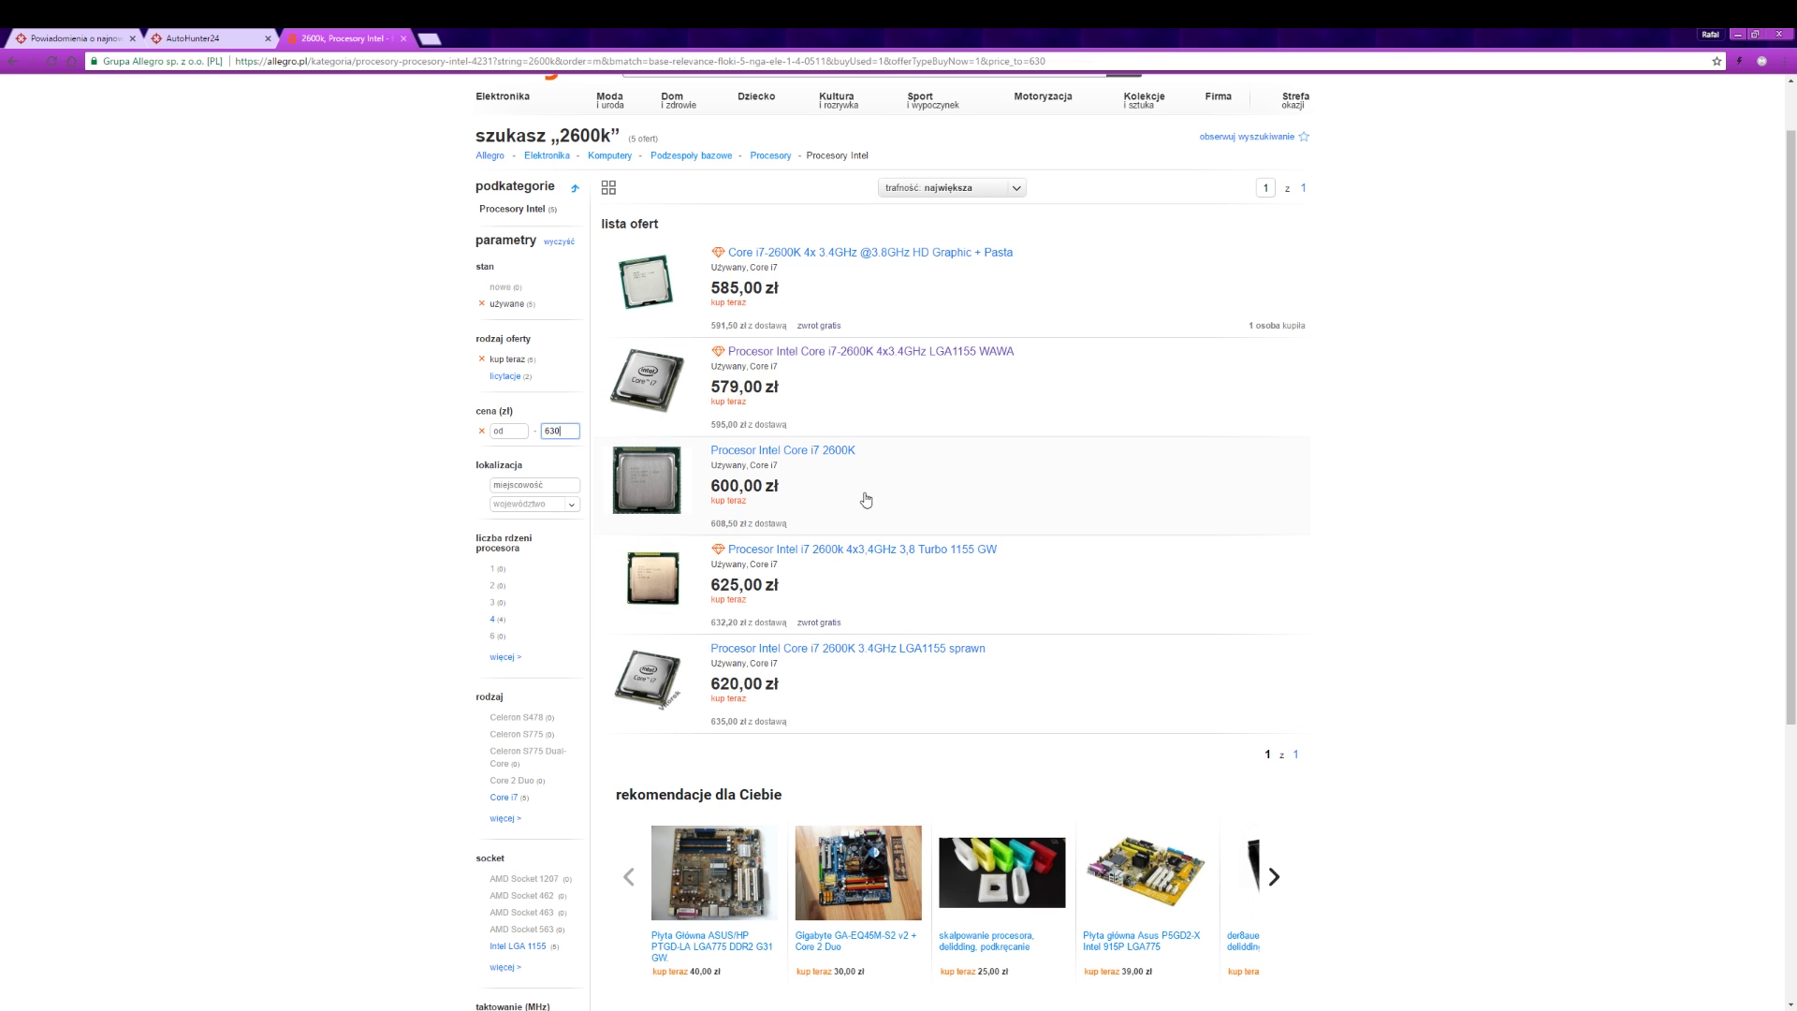
# Narrow the offers to 4-core processors of the Core i7 type with the Intel LGA 1155 socket
pyautogui.scroll(-2, 437, 506)
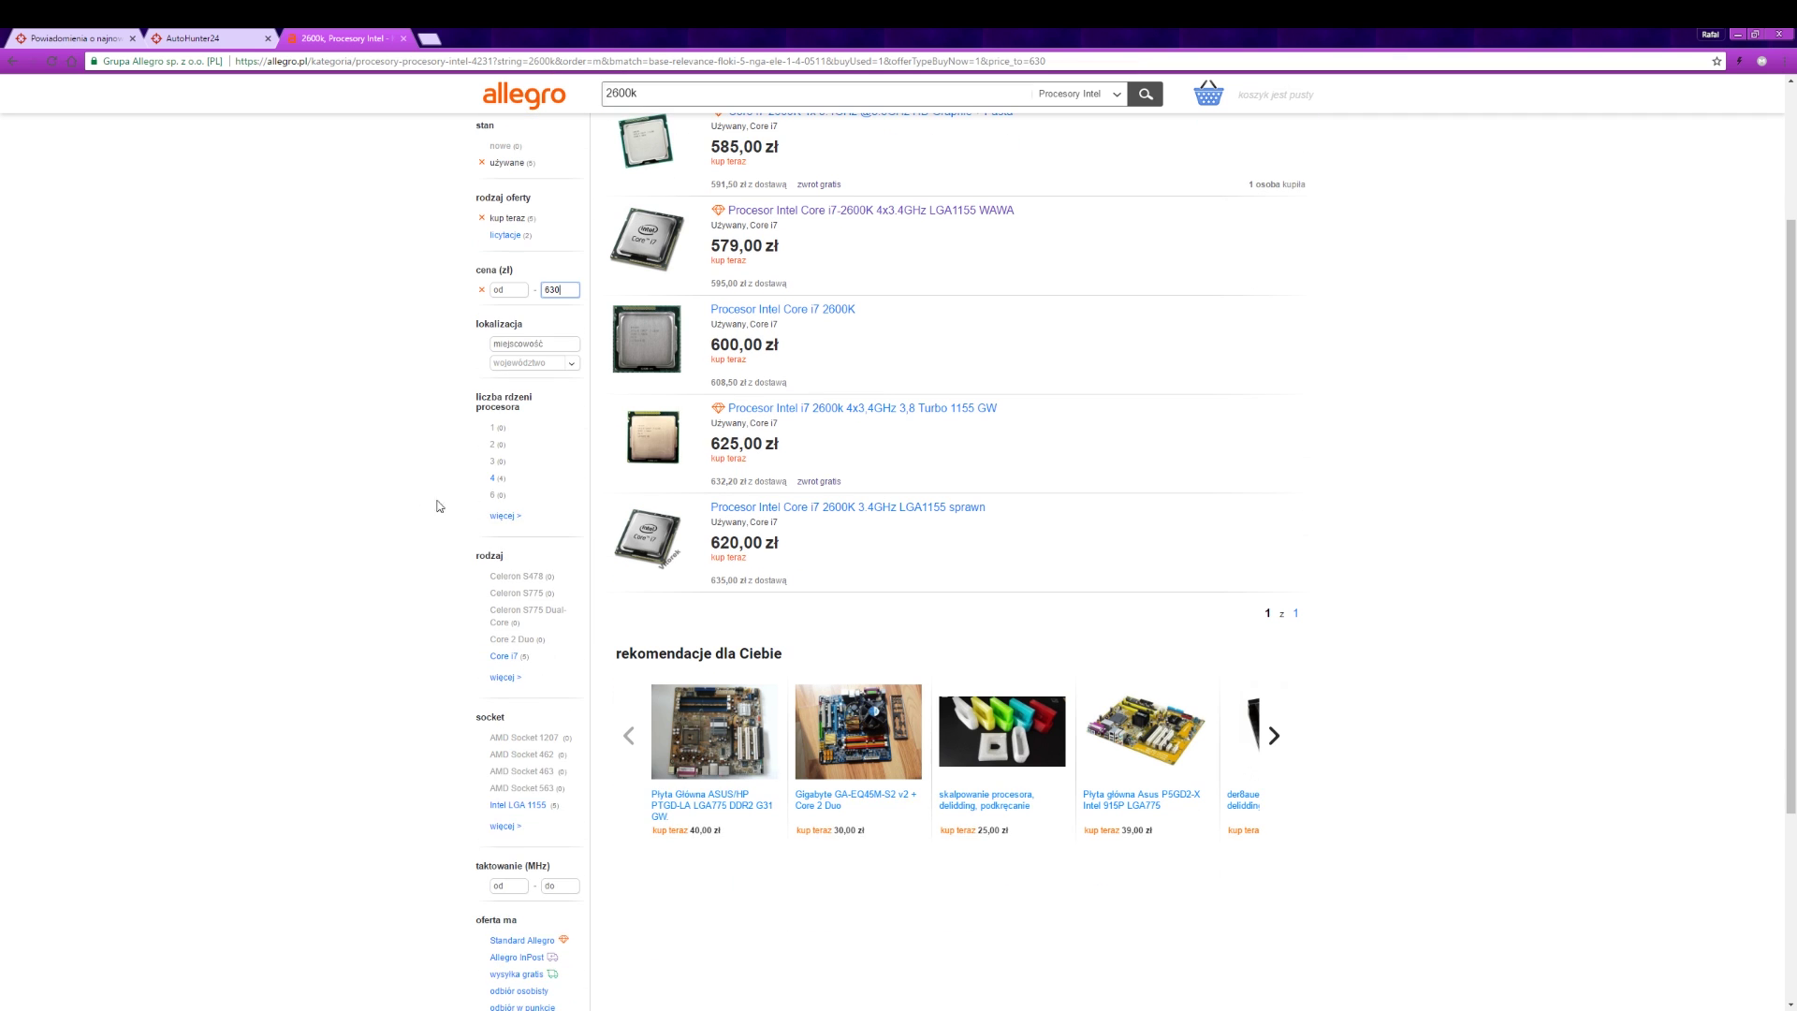
pyautogui.click(493, 481)
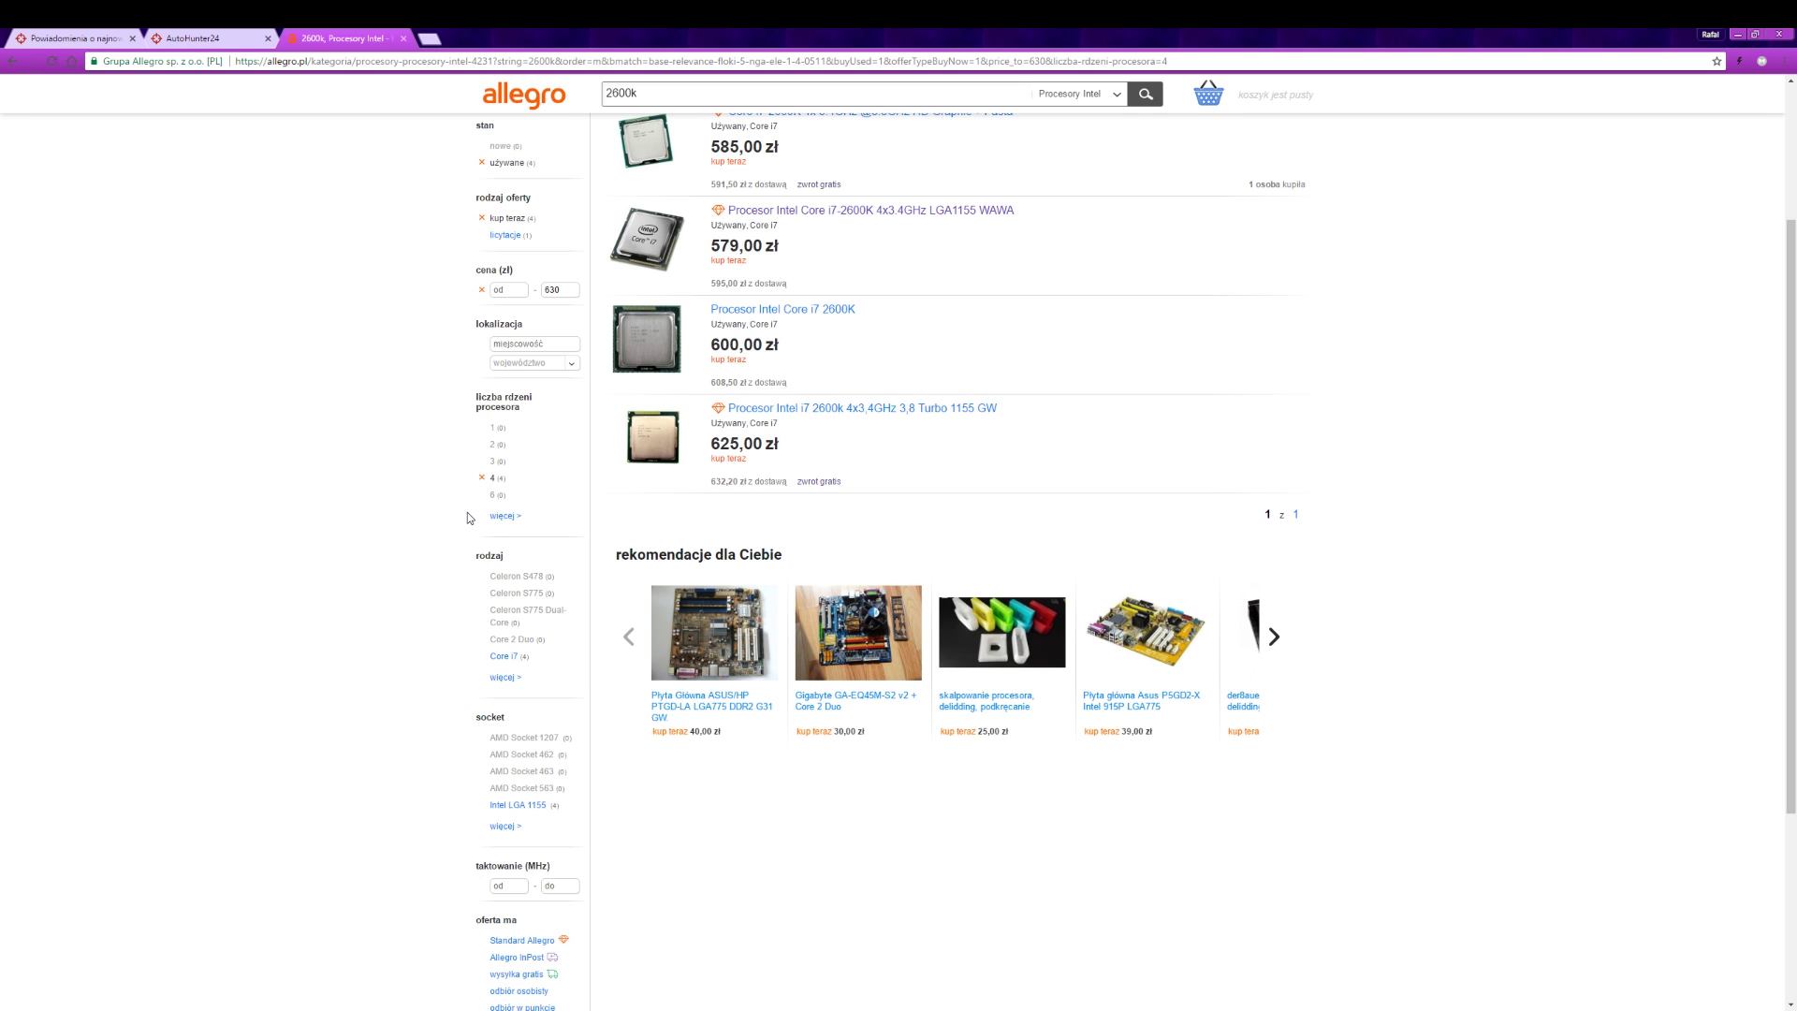
pyautogui.click(495, 661)
pyautogui.scroll(-2, 407, 623)
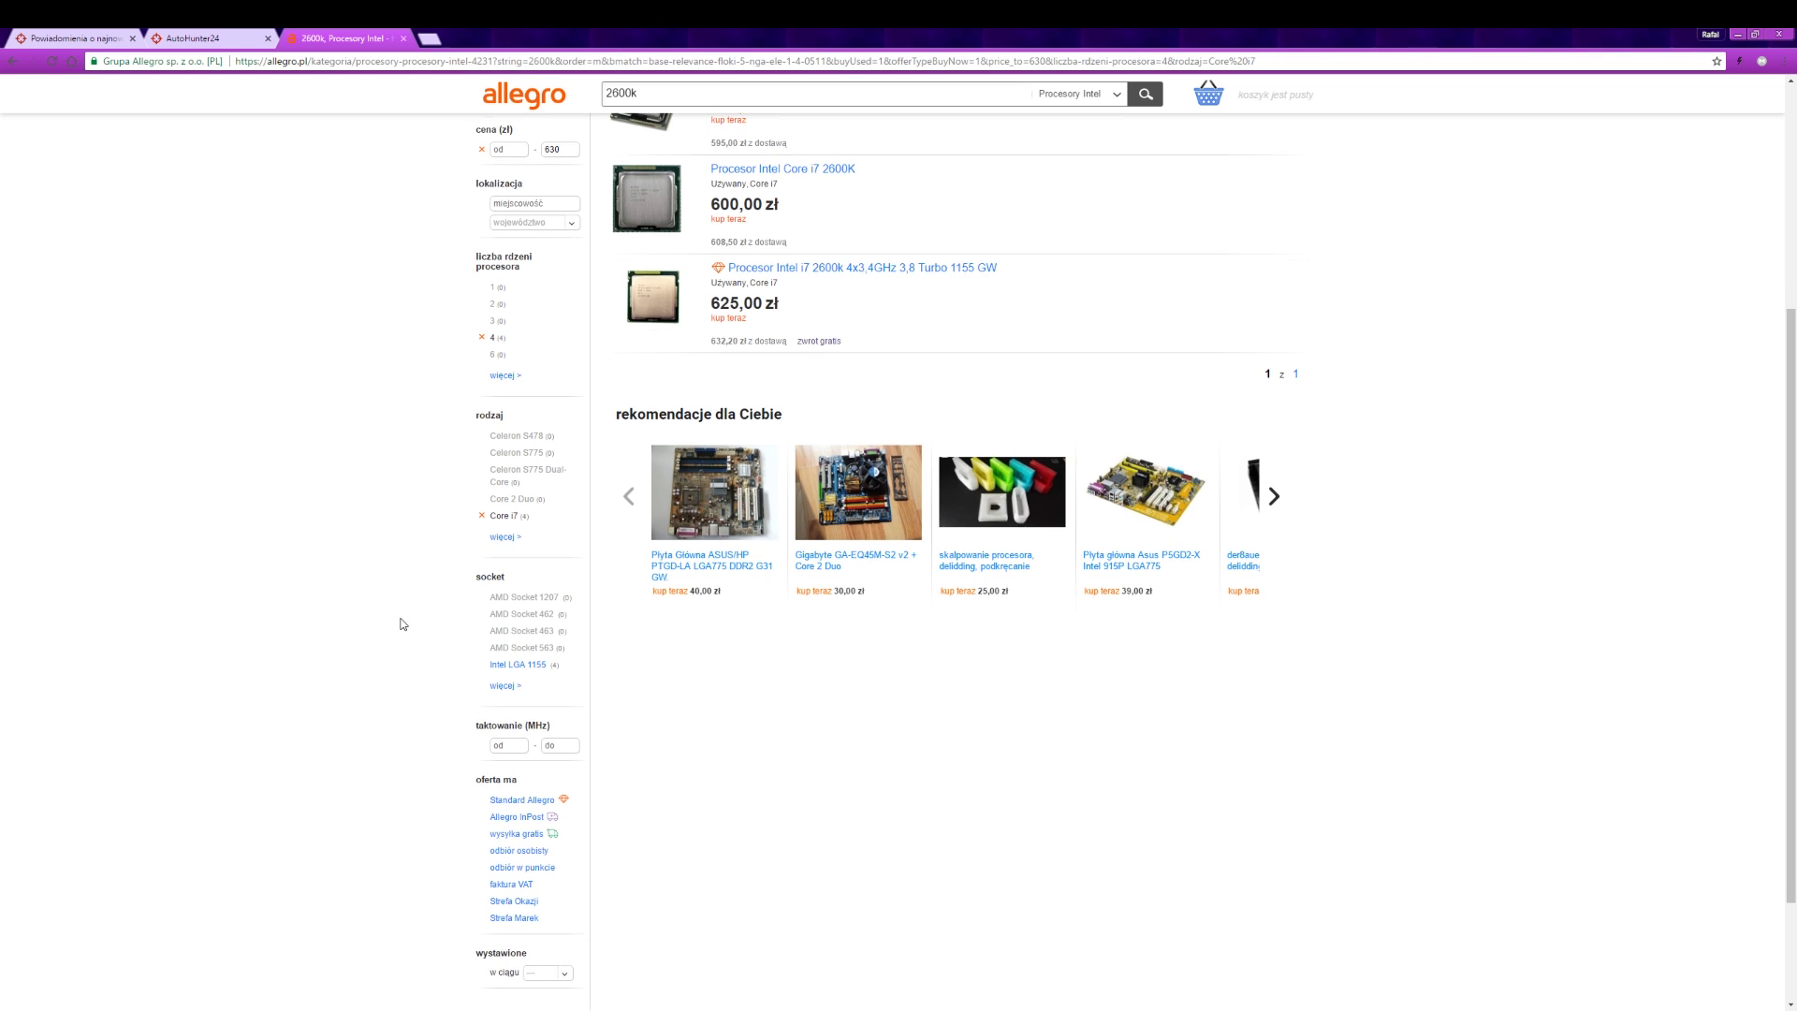
pyautogui.click(530, 667)
# Try limiting the offers by how recently they were listed, and remove that limit
pyautogui.click(563, 980)
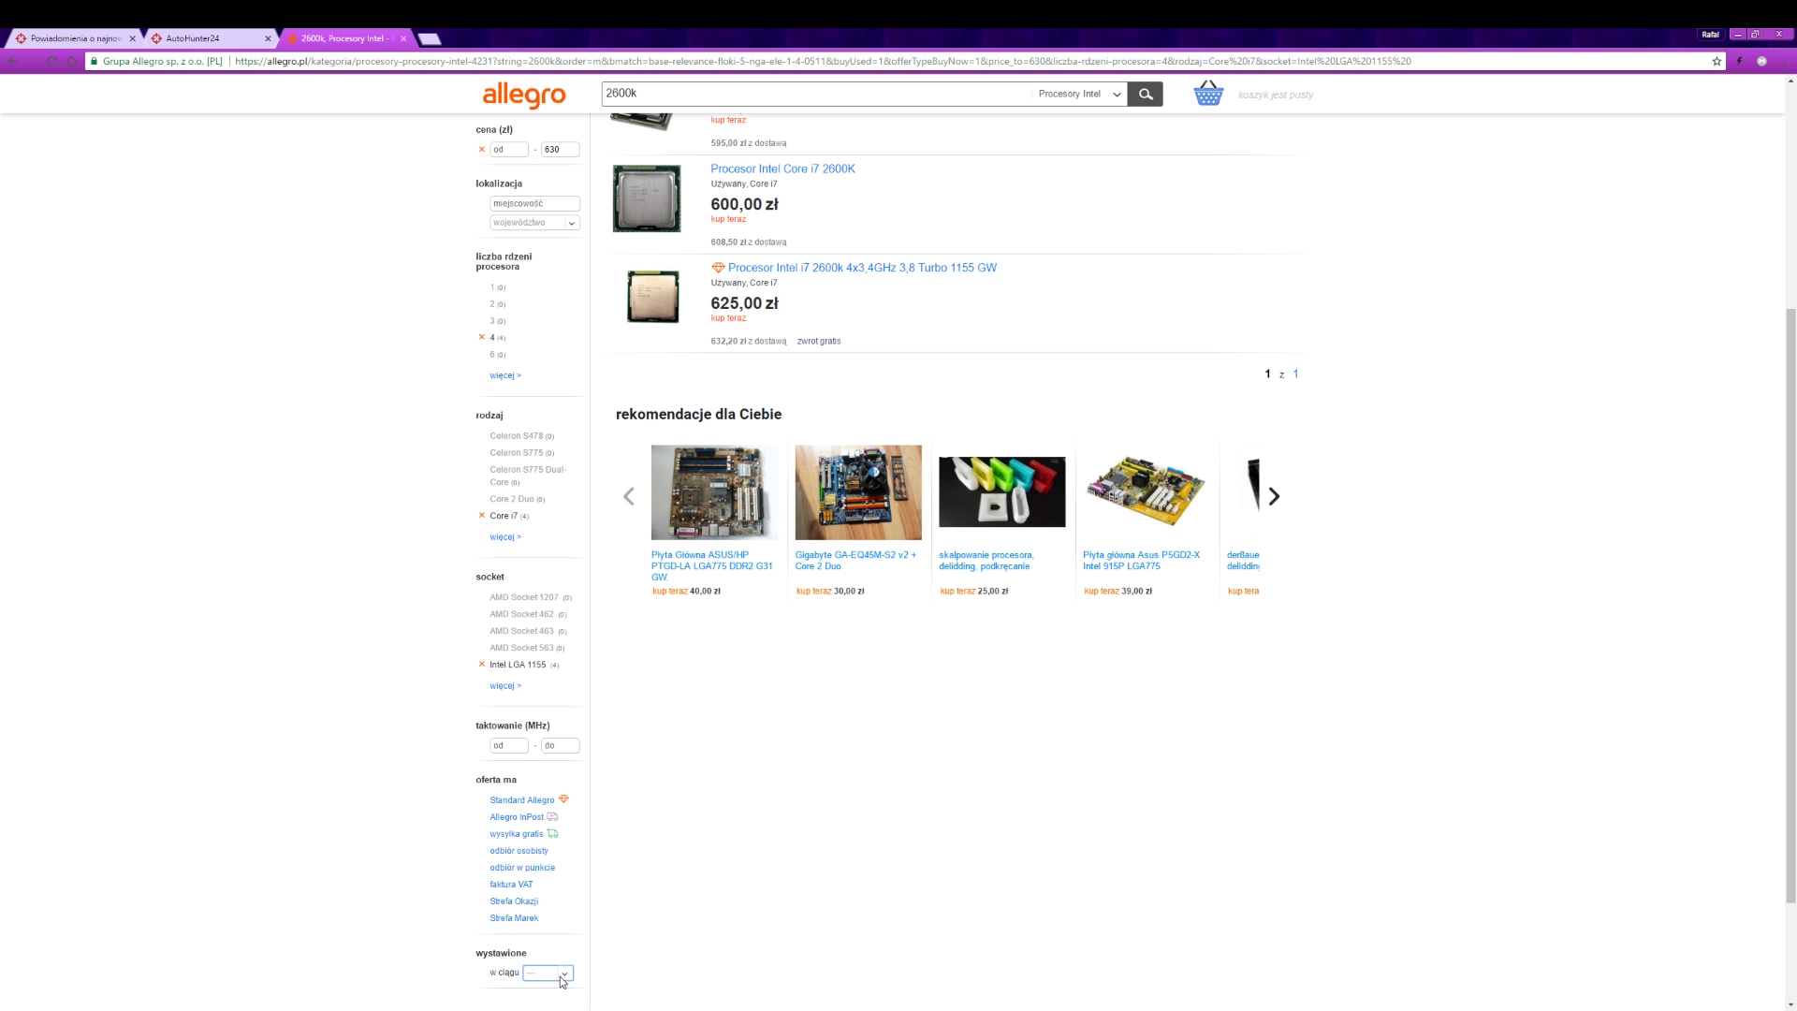
pyautogui.click(553, 896)
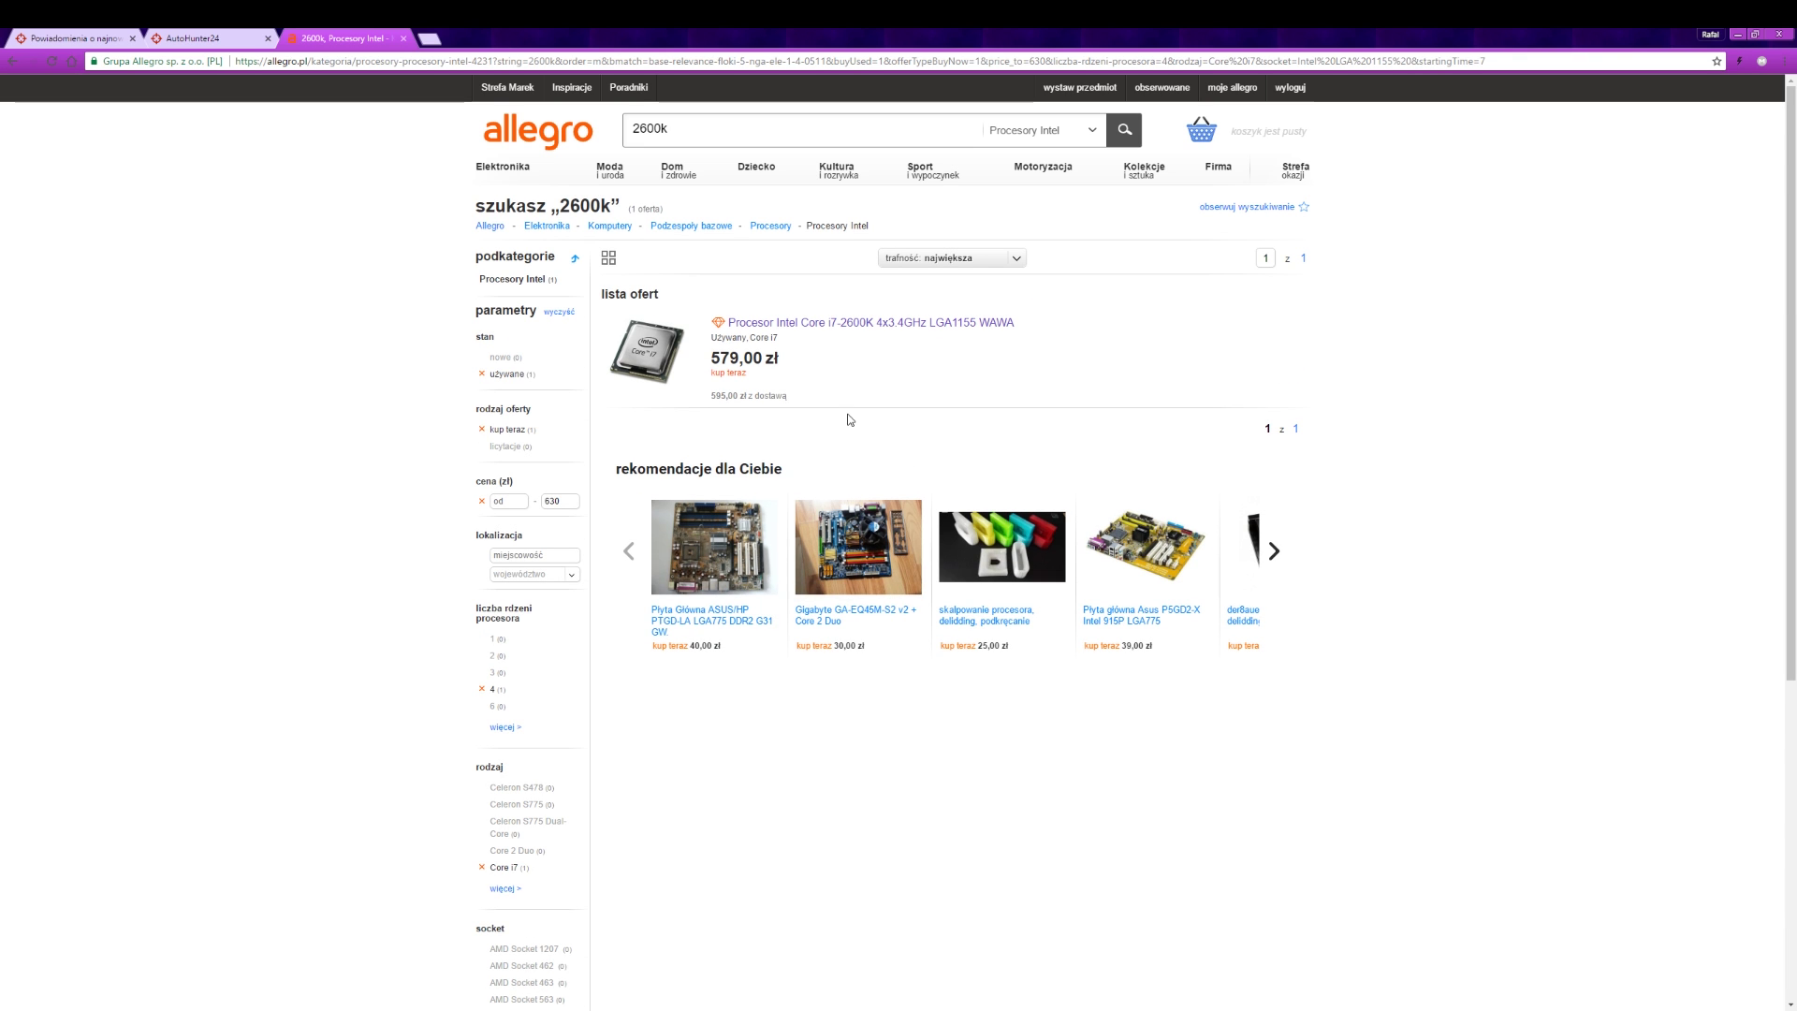
pyautogui.scroll(-3, 839, 379)
pyautogui.scroll(-3, 580, 886)
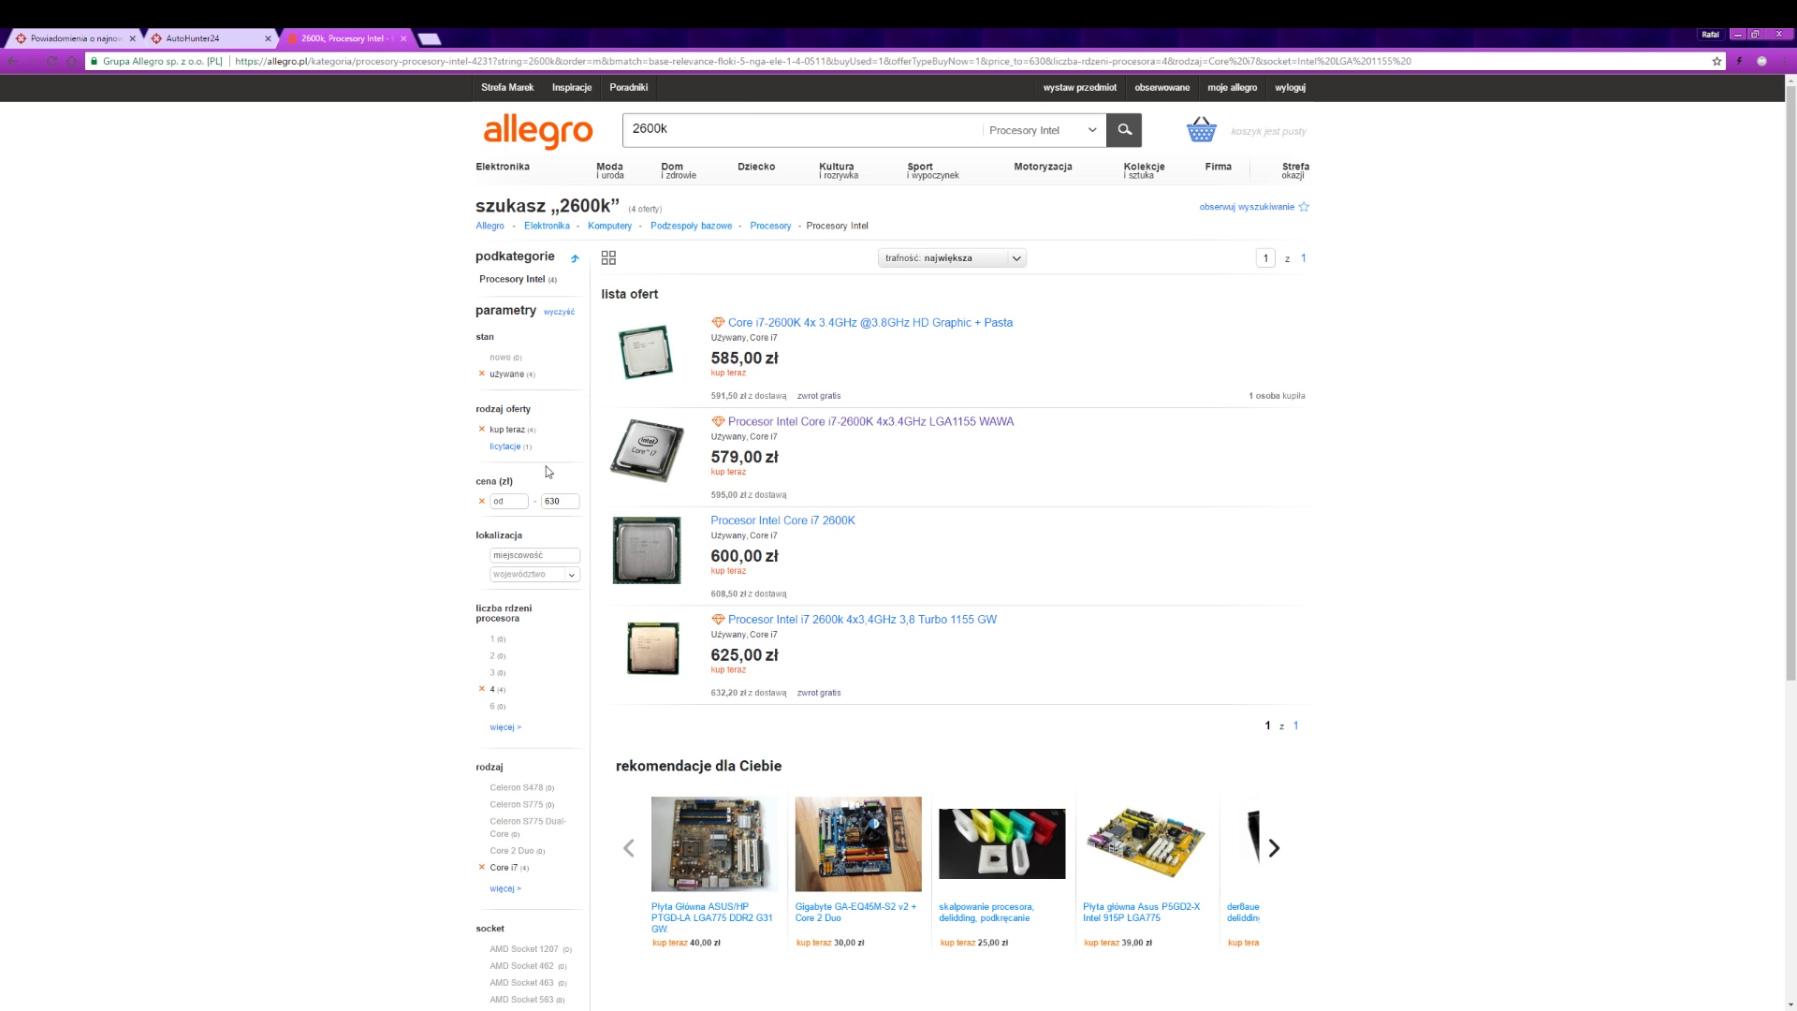
# Copy the address of the filtered Allegro results and submit it in AutoHunter24's link search field
pyautogui.click(651, 61)
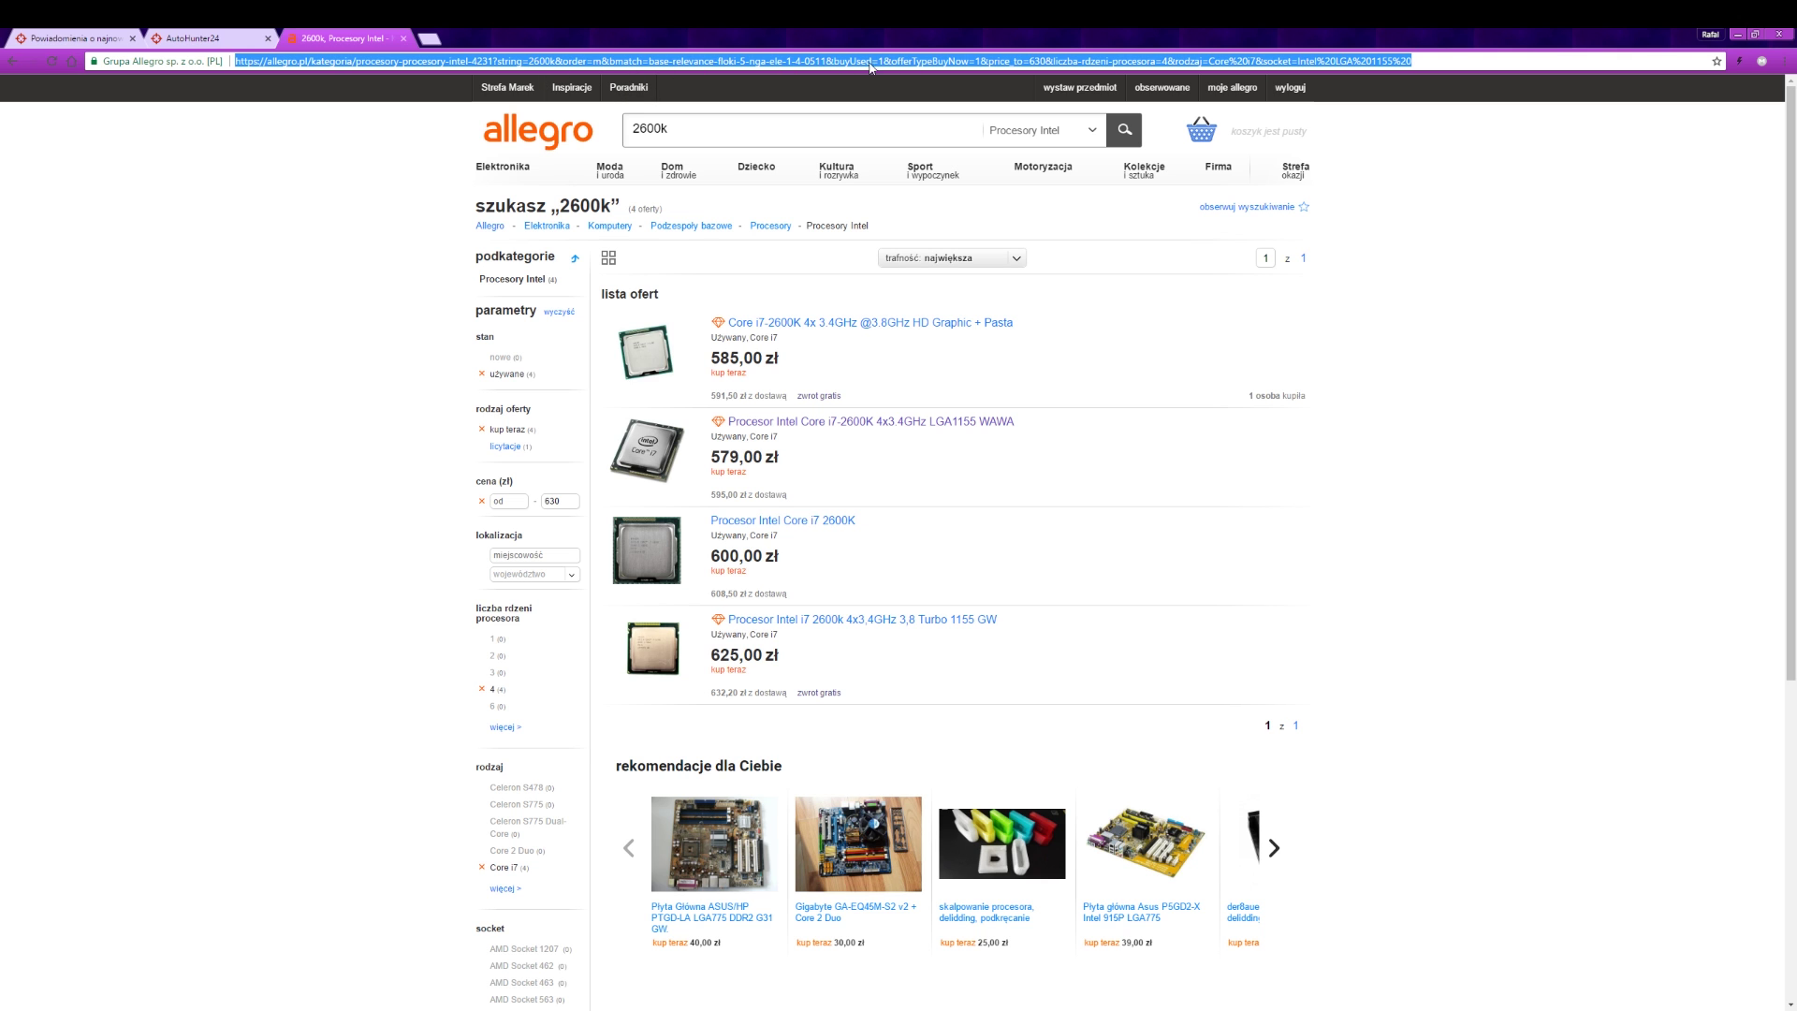
pyautogui.scroll(-1, 481, 476)
pyautogui.scroll(-5, 481, 476)
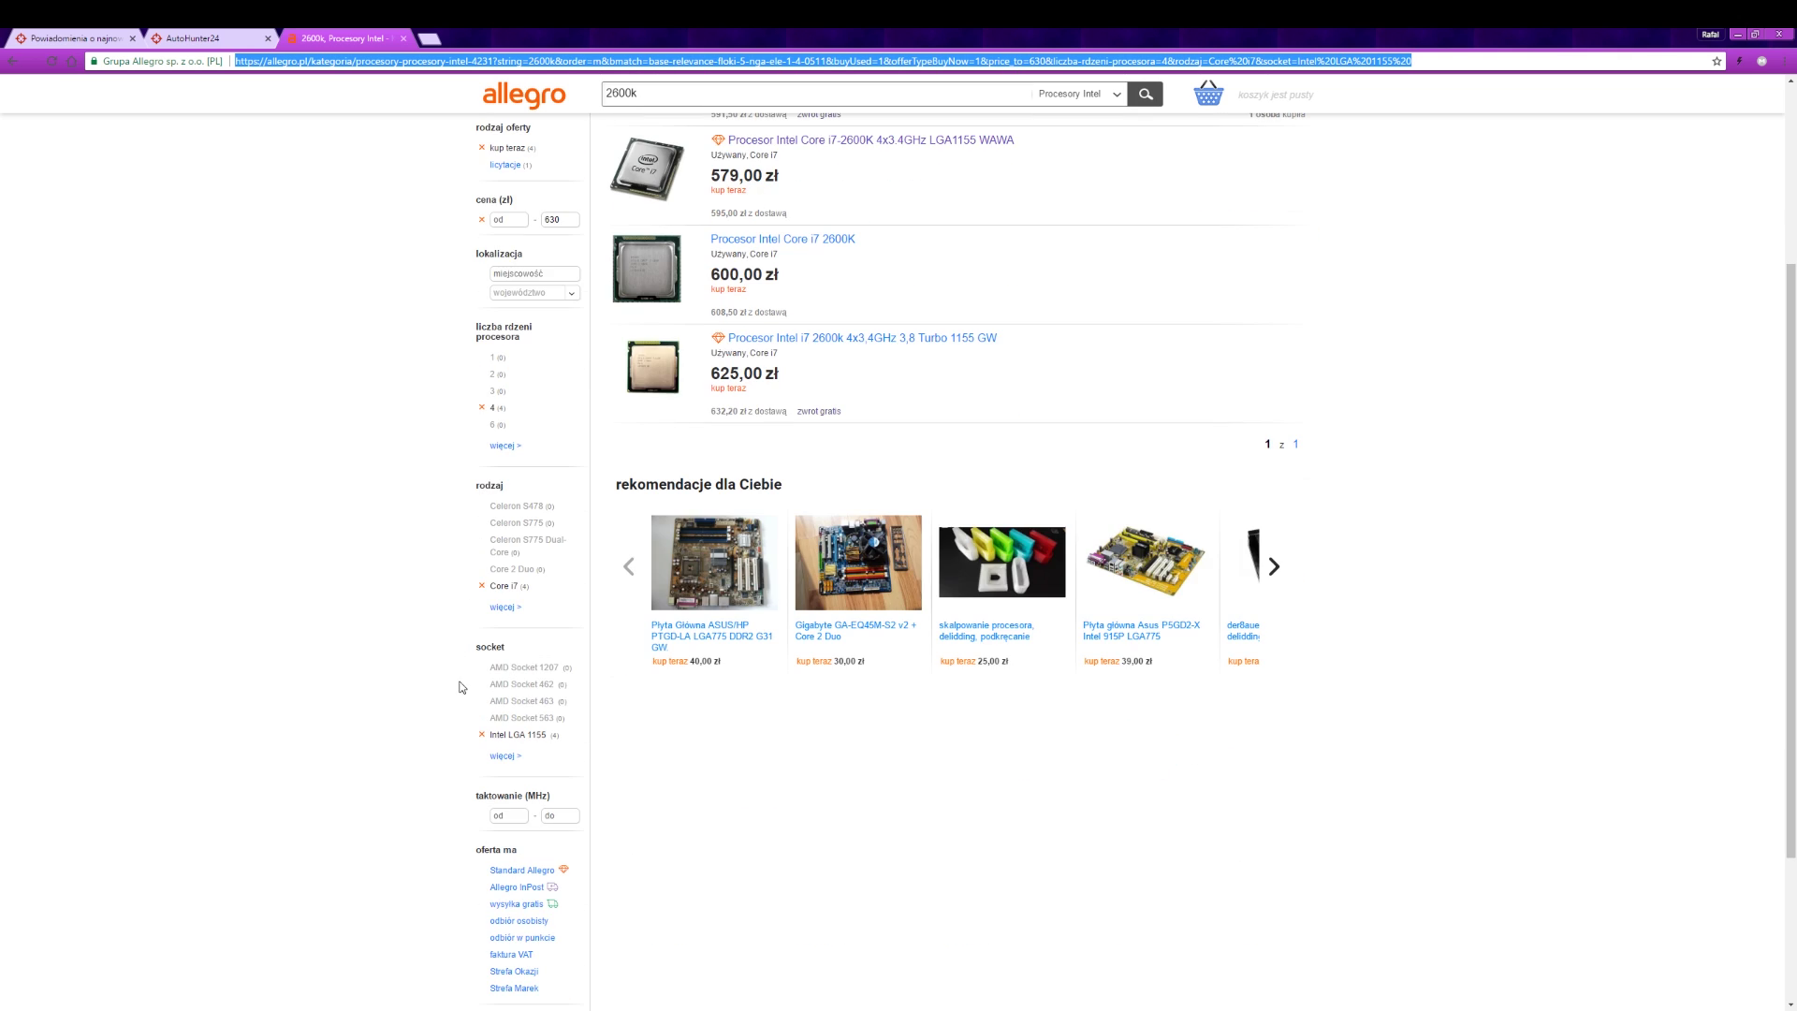
pyautogui.scroll(5, 525, 423)
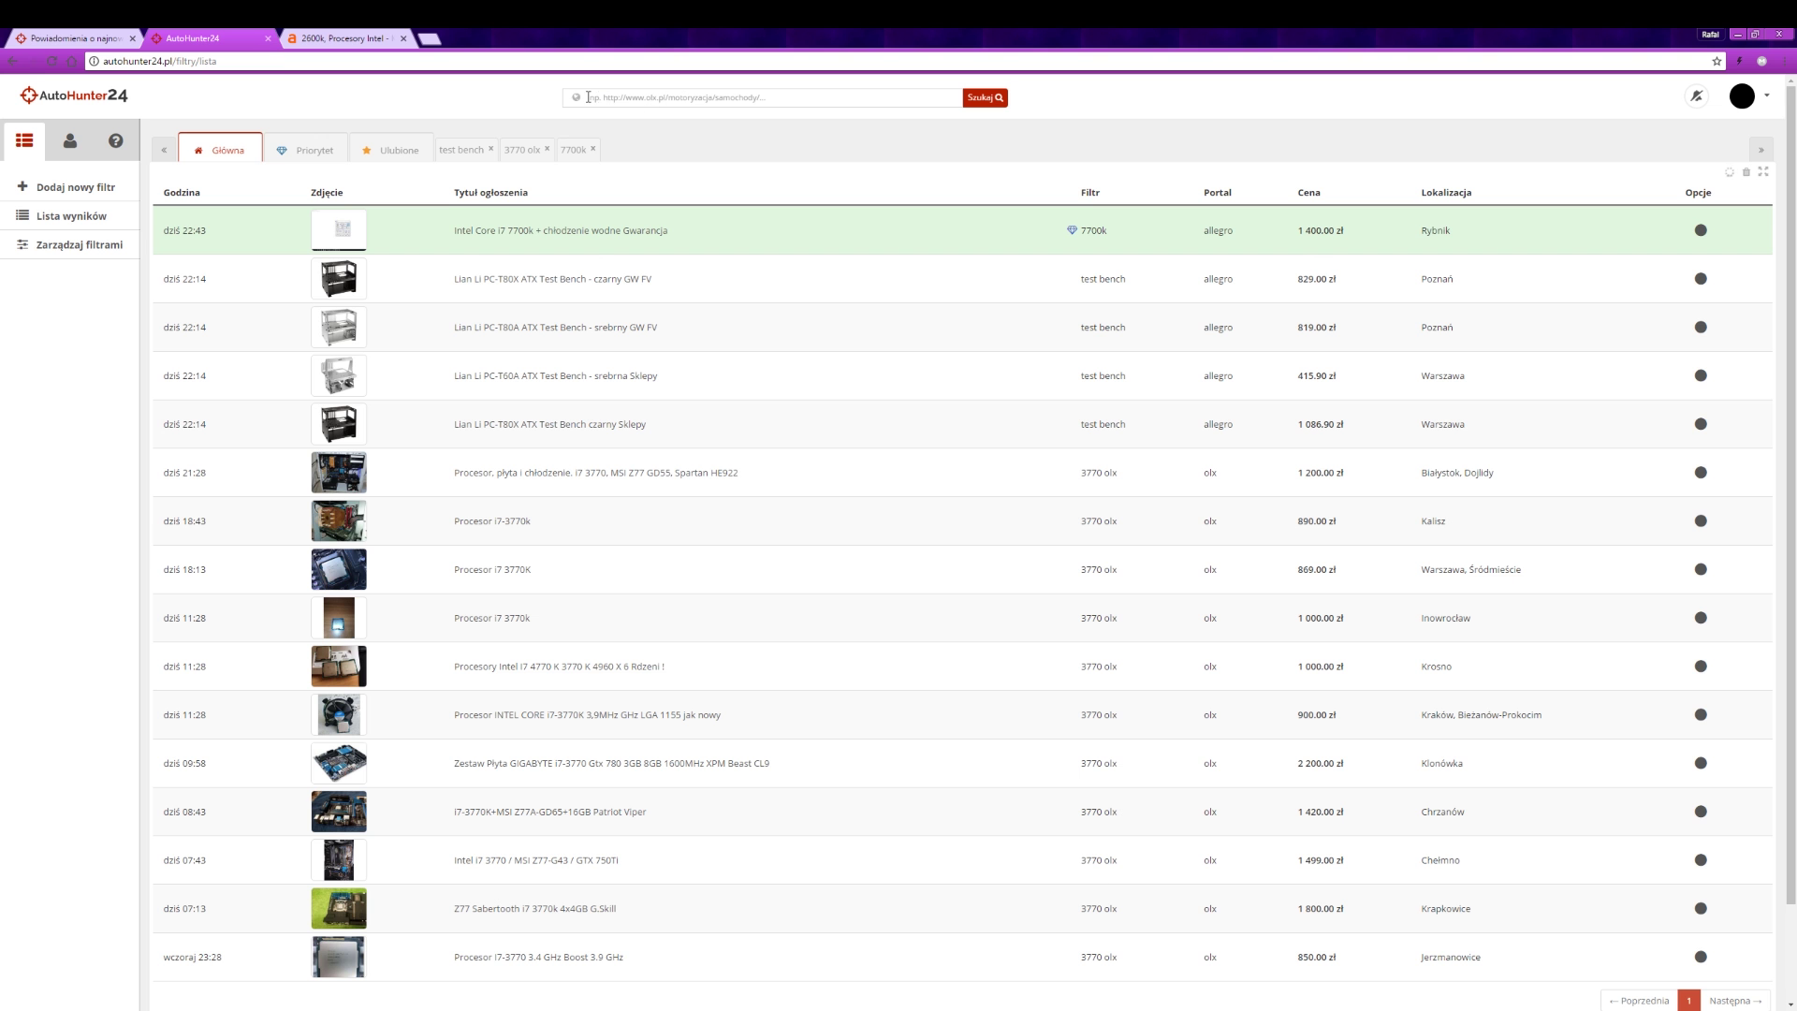
pyautogui.click(682, 98)
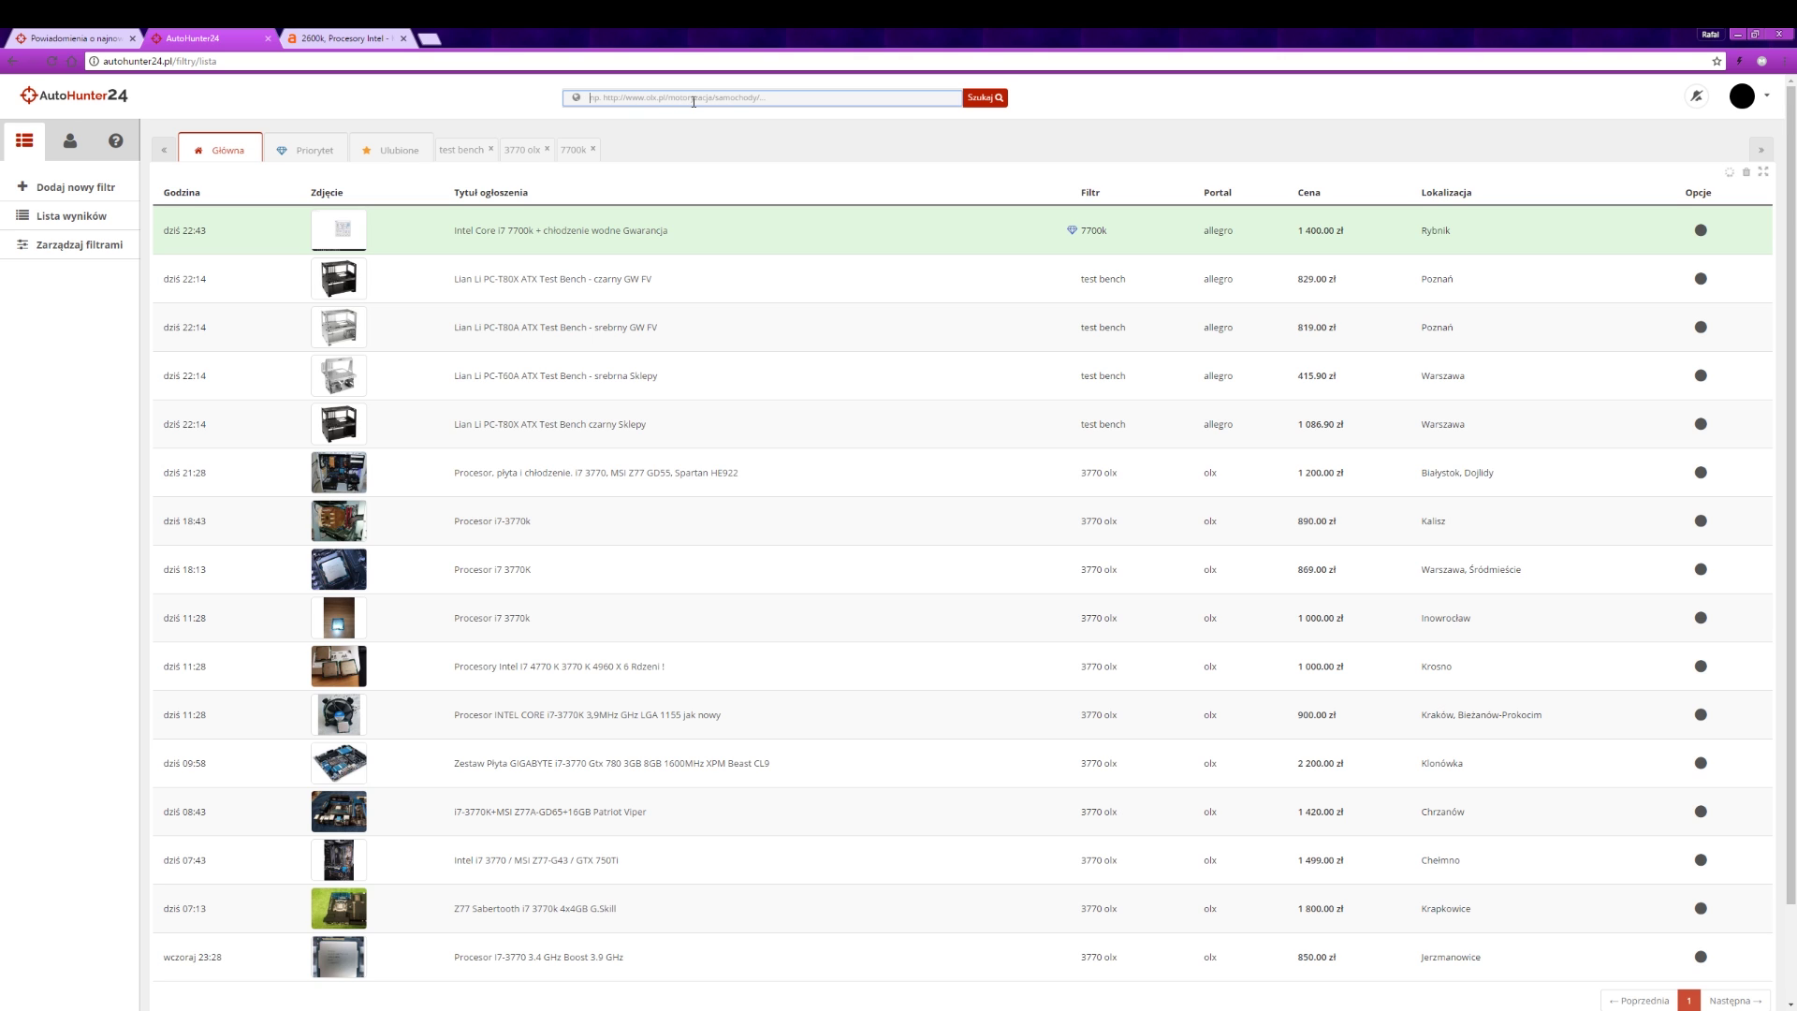
pyautogui.hotkey('ctrl', 'v')
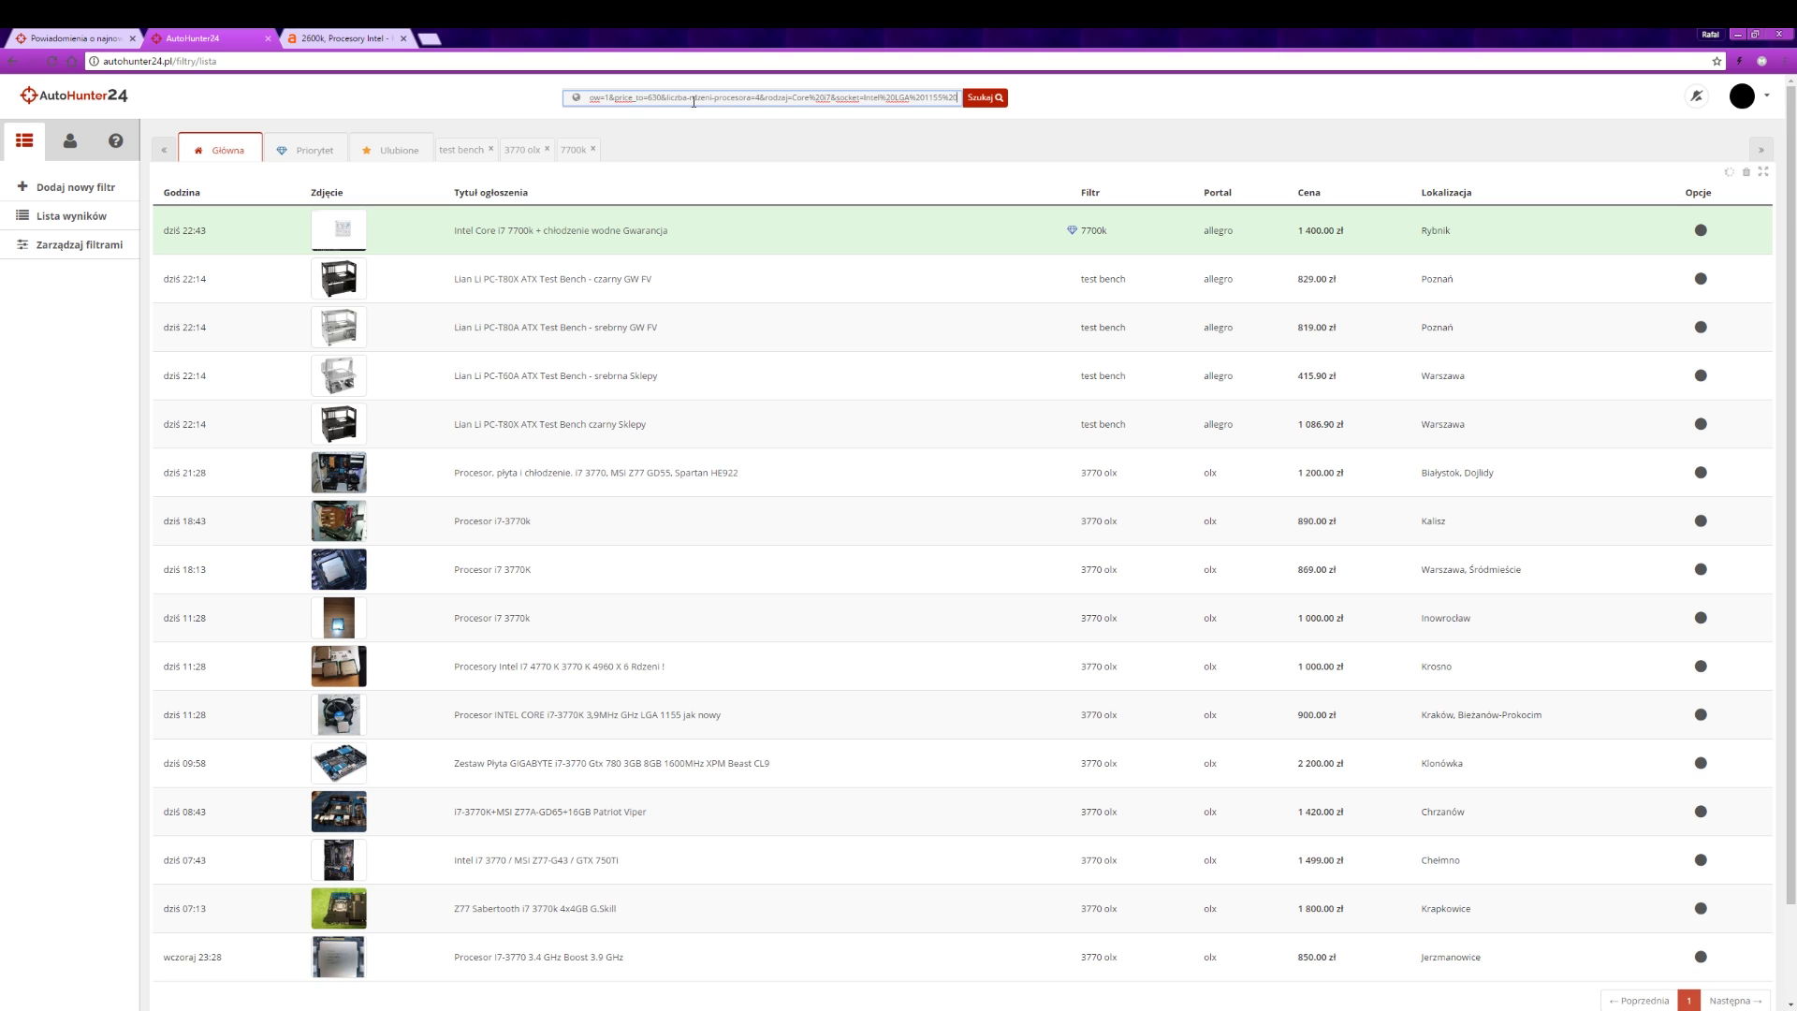
pyautogui.click(987, 99)
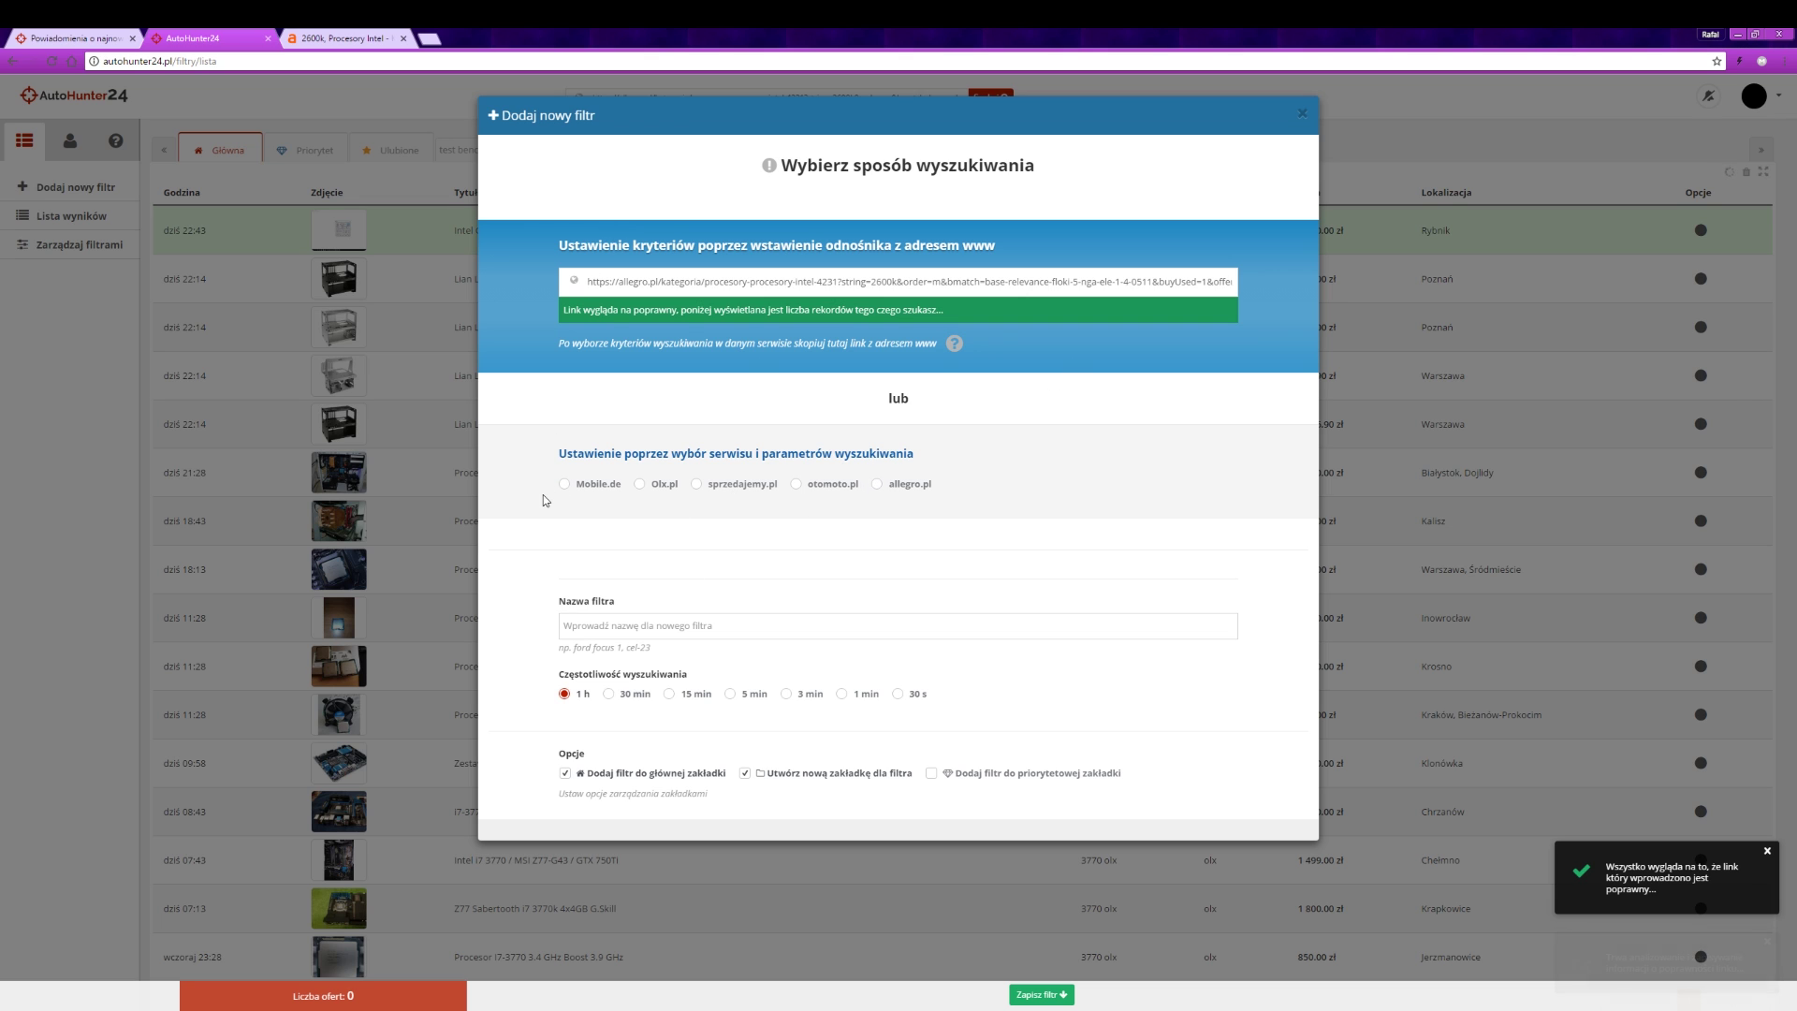
# Name the new filter "2600k allegro", set its search frequency to 15 min, and save it
pyautogui.click(618, 623)
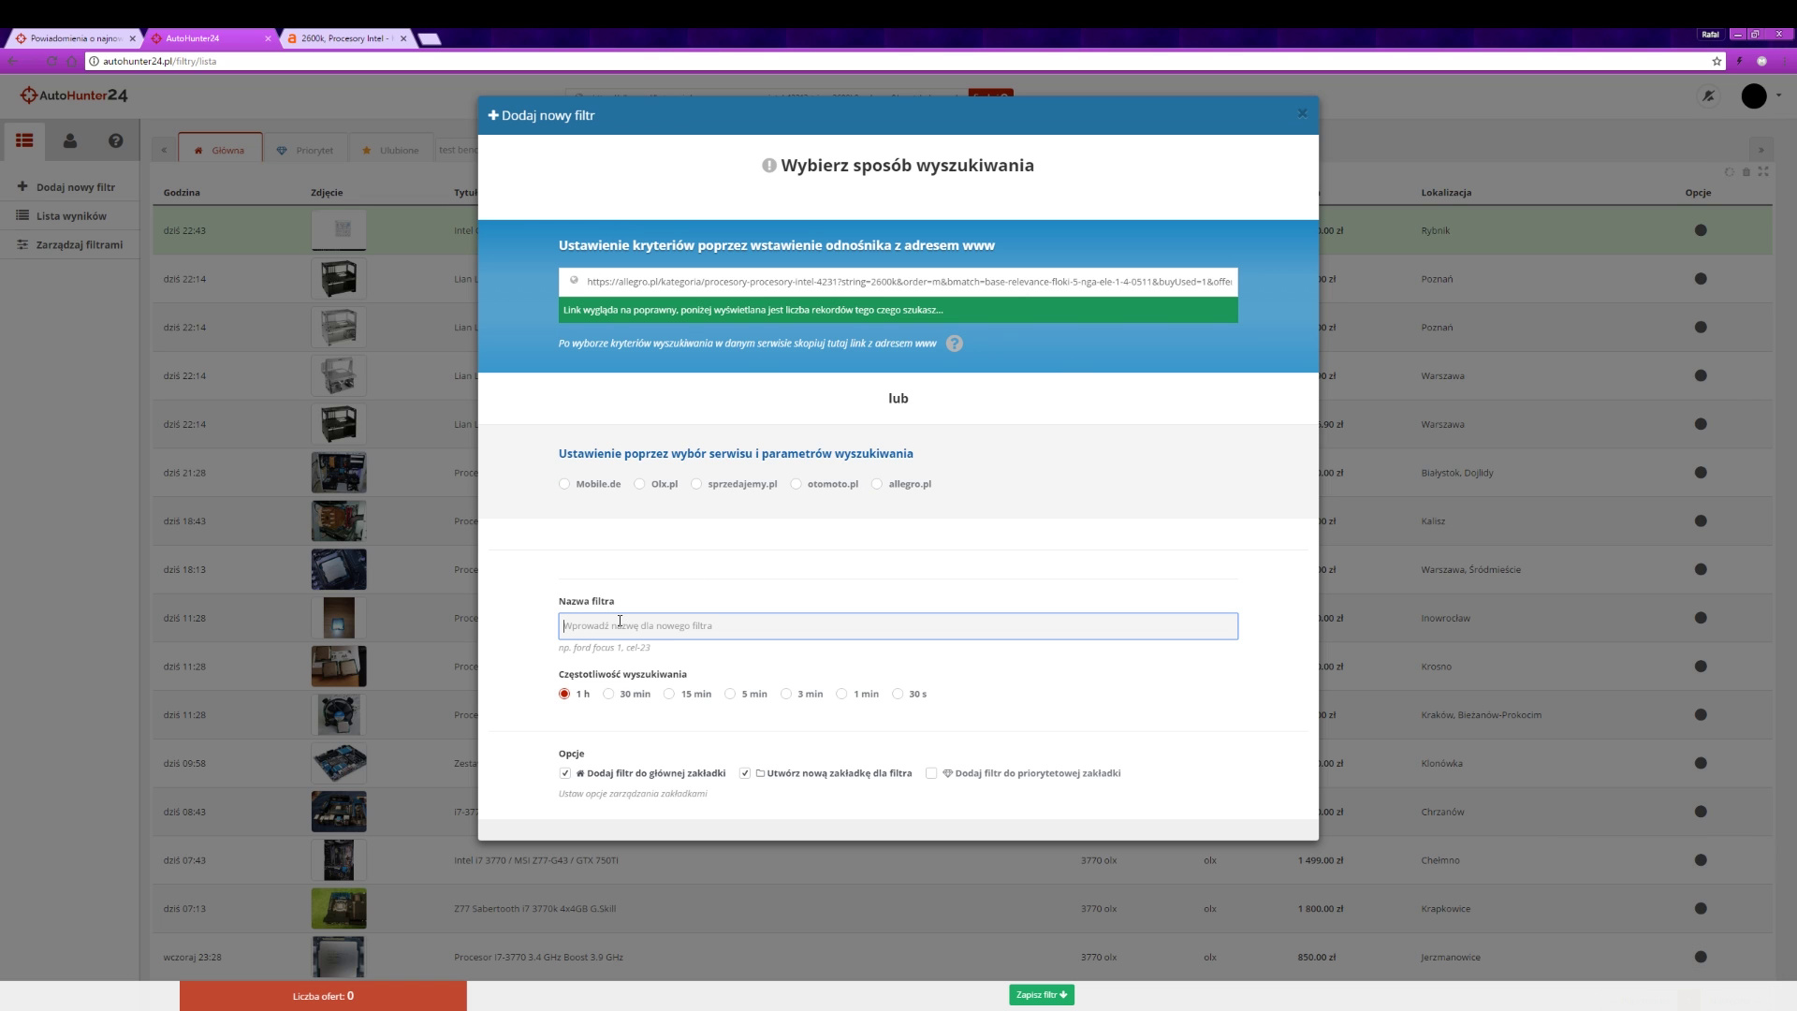
pyautogui.write('2600k allegro')
pyautogui.click(521, 541)
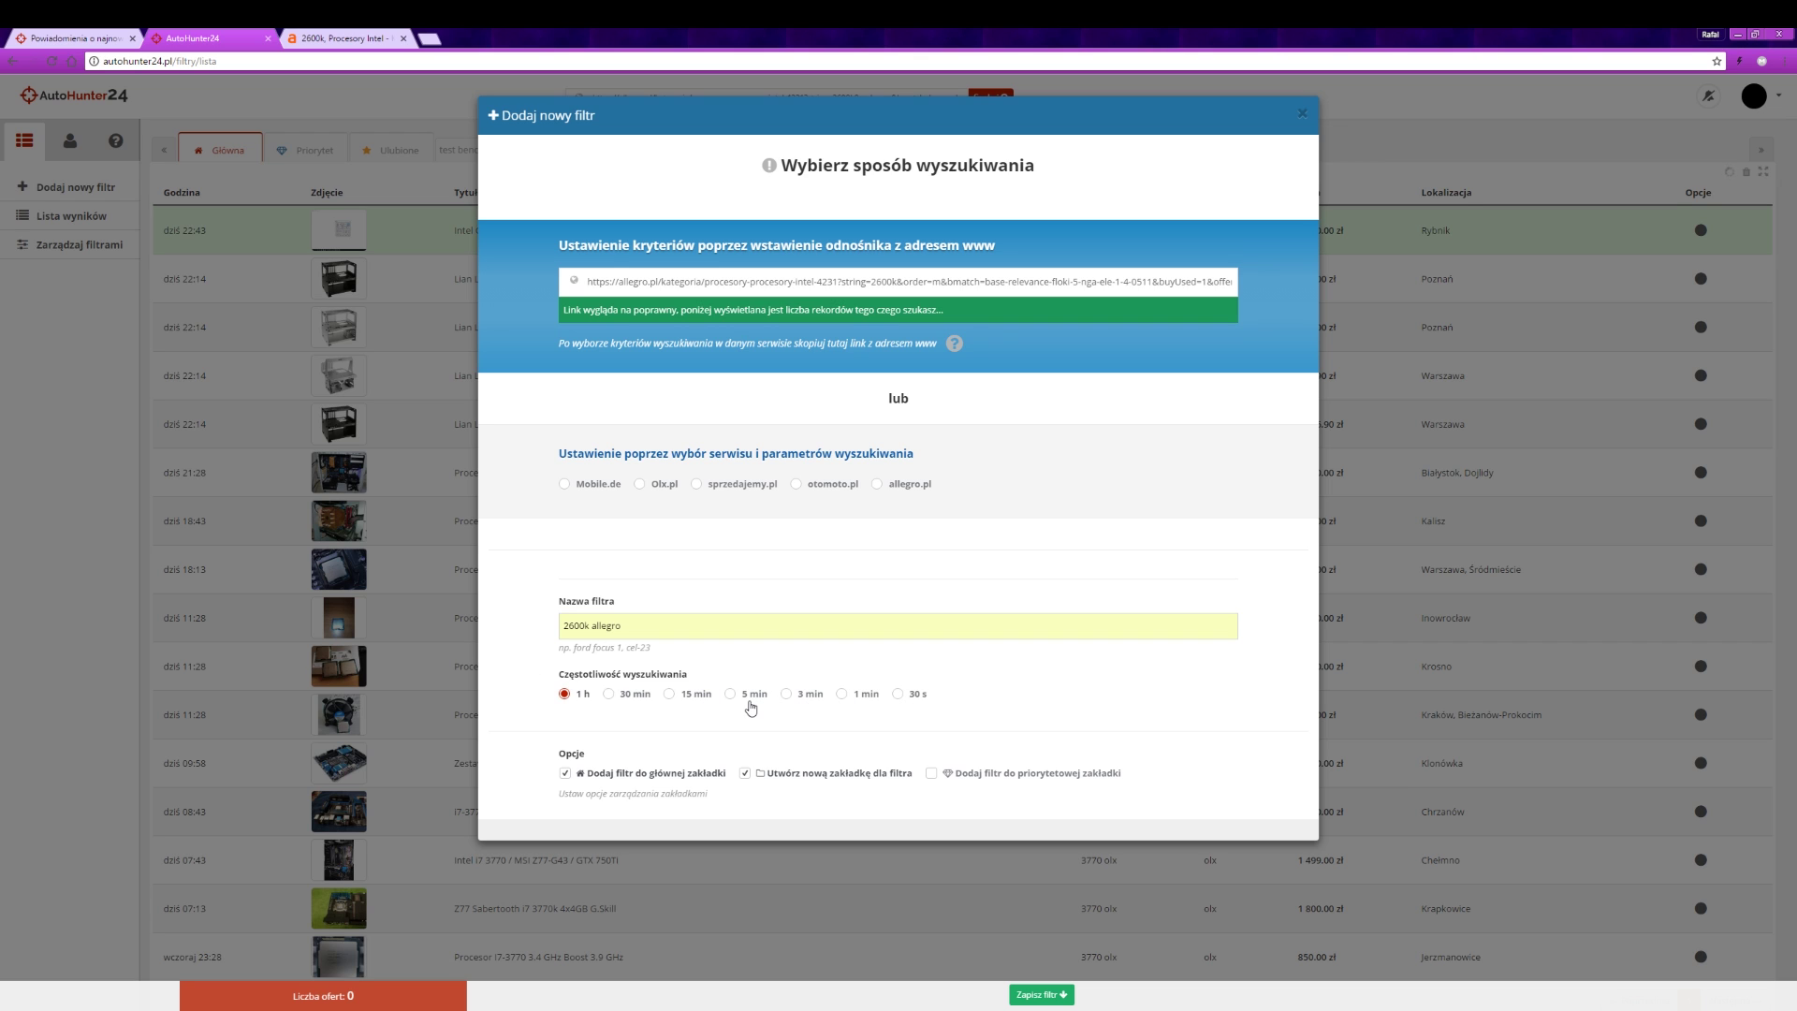
pyautogui.click(669, 695)
pyautogui.click(1046, 998)
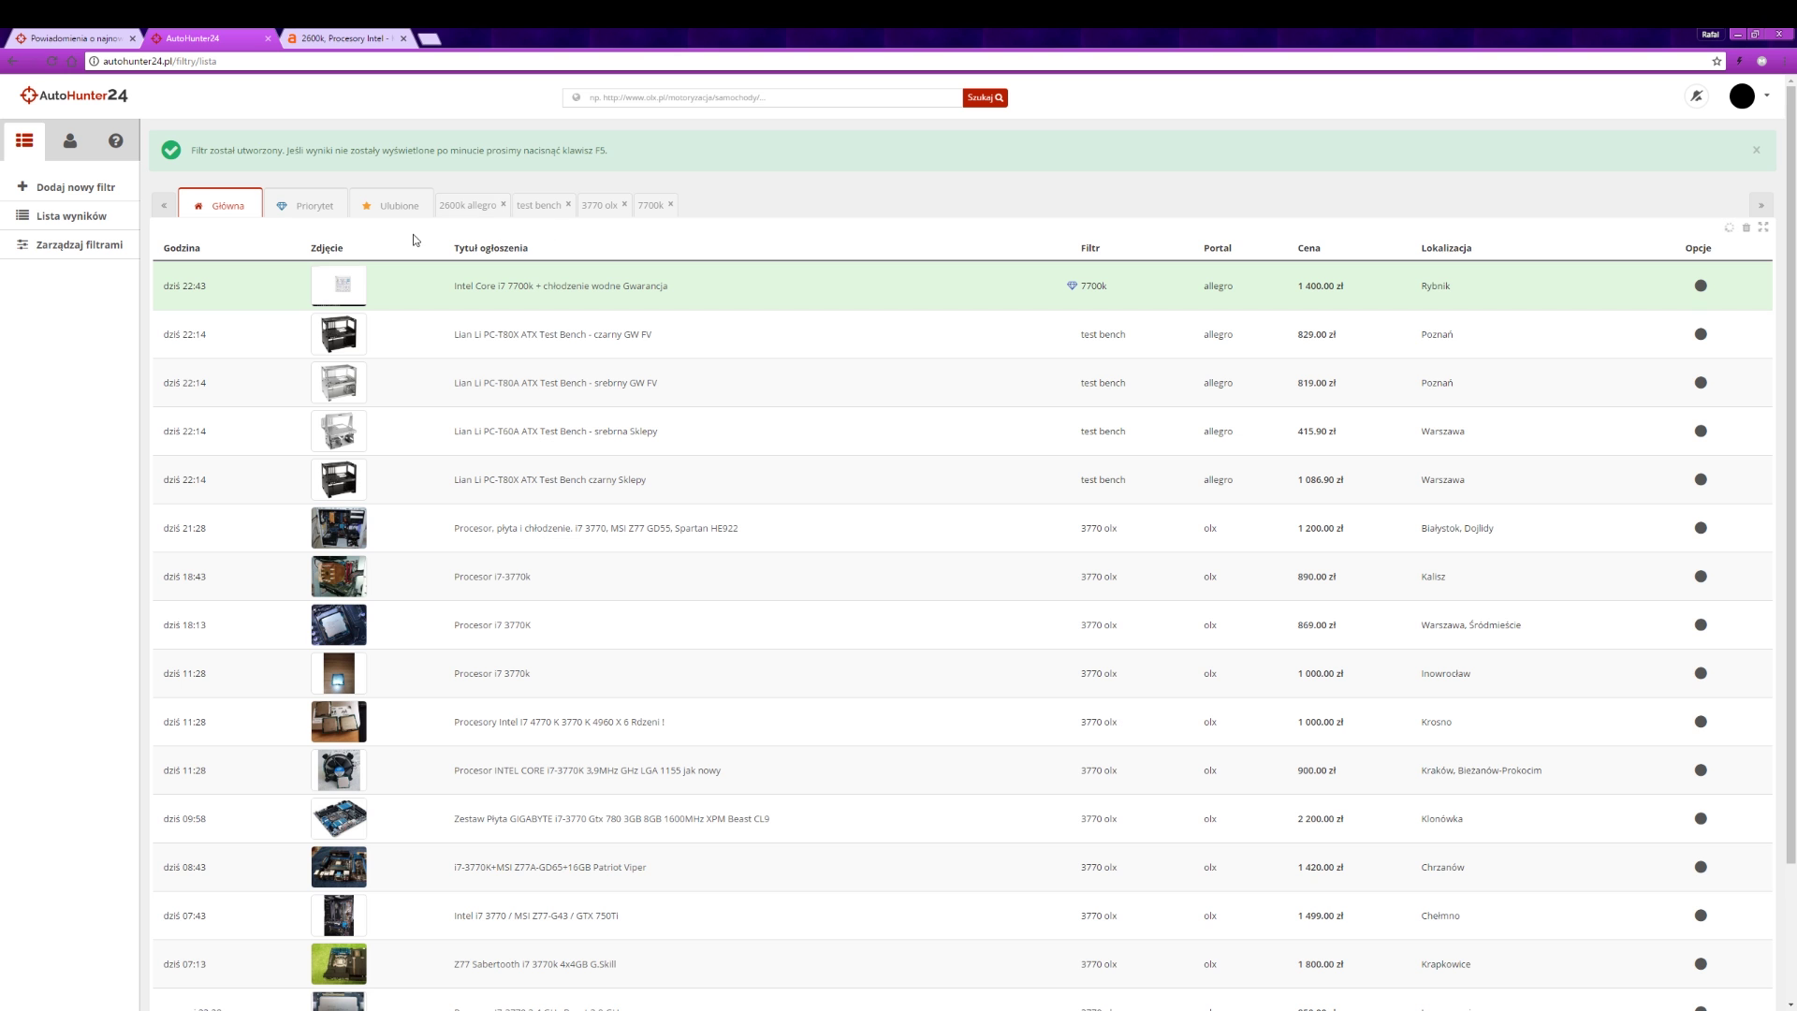
# Start a new filter and look through the category lists offered for Olx.pl and allegro.pl
pyautogui.click(77, 187)
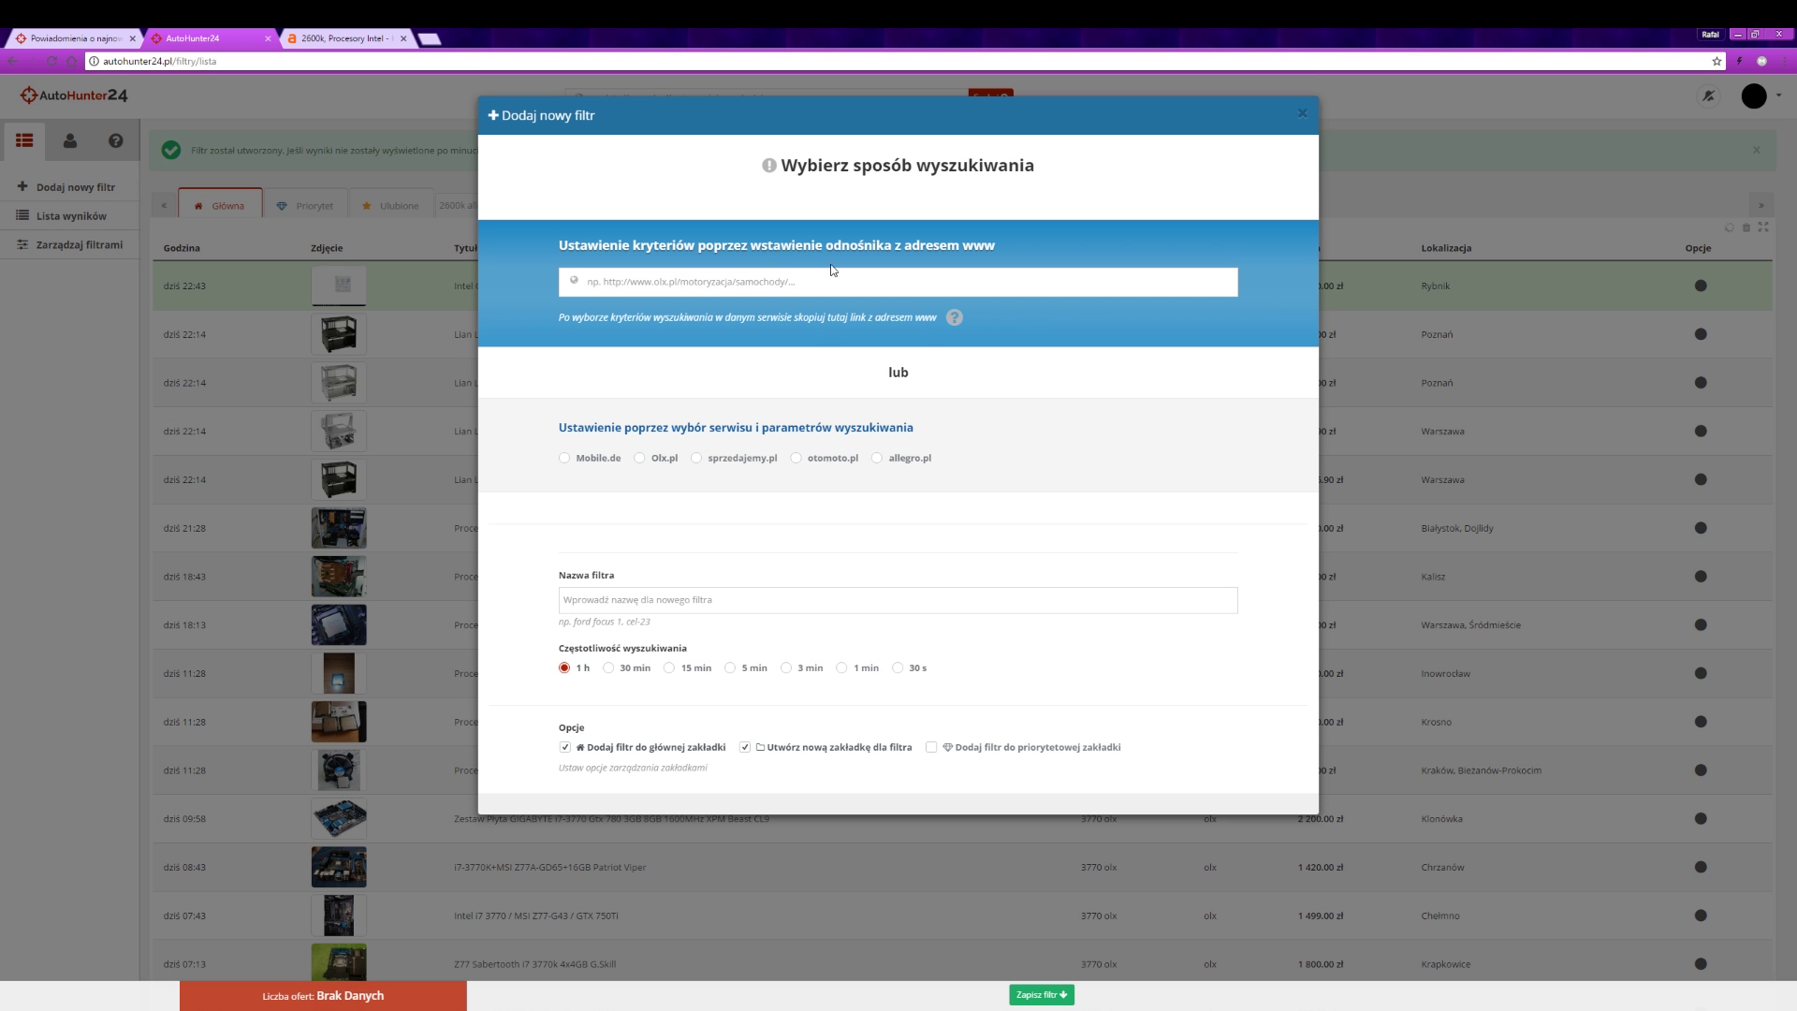
pyautogui.click(656, 466)
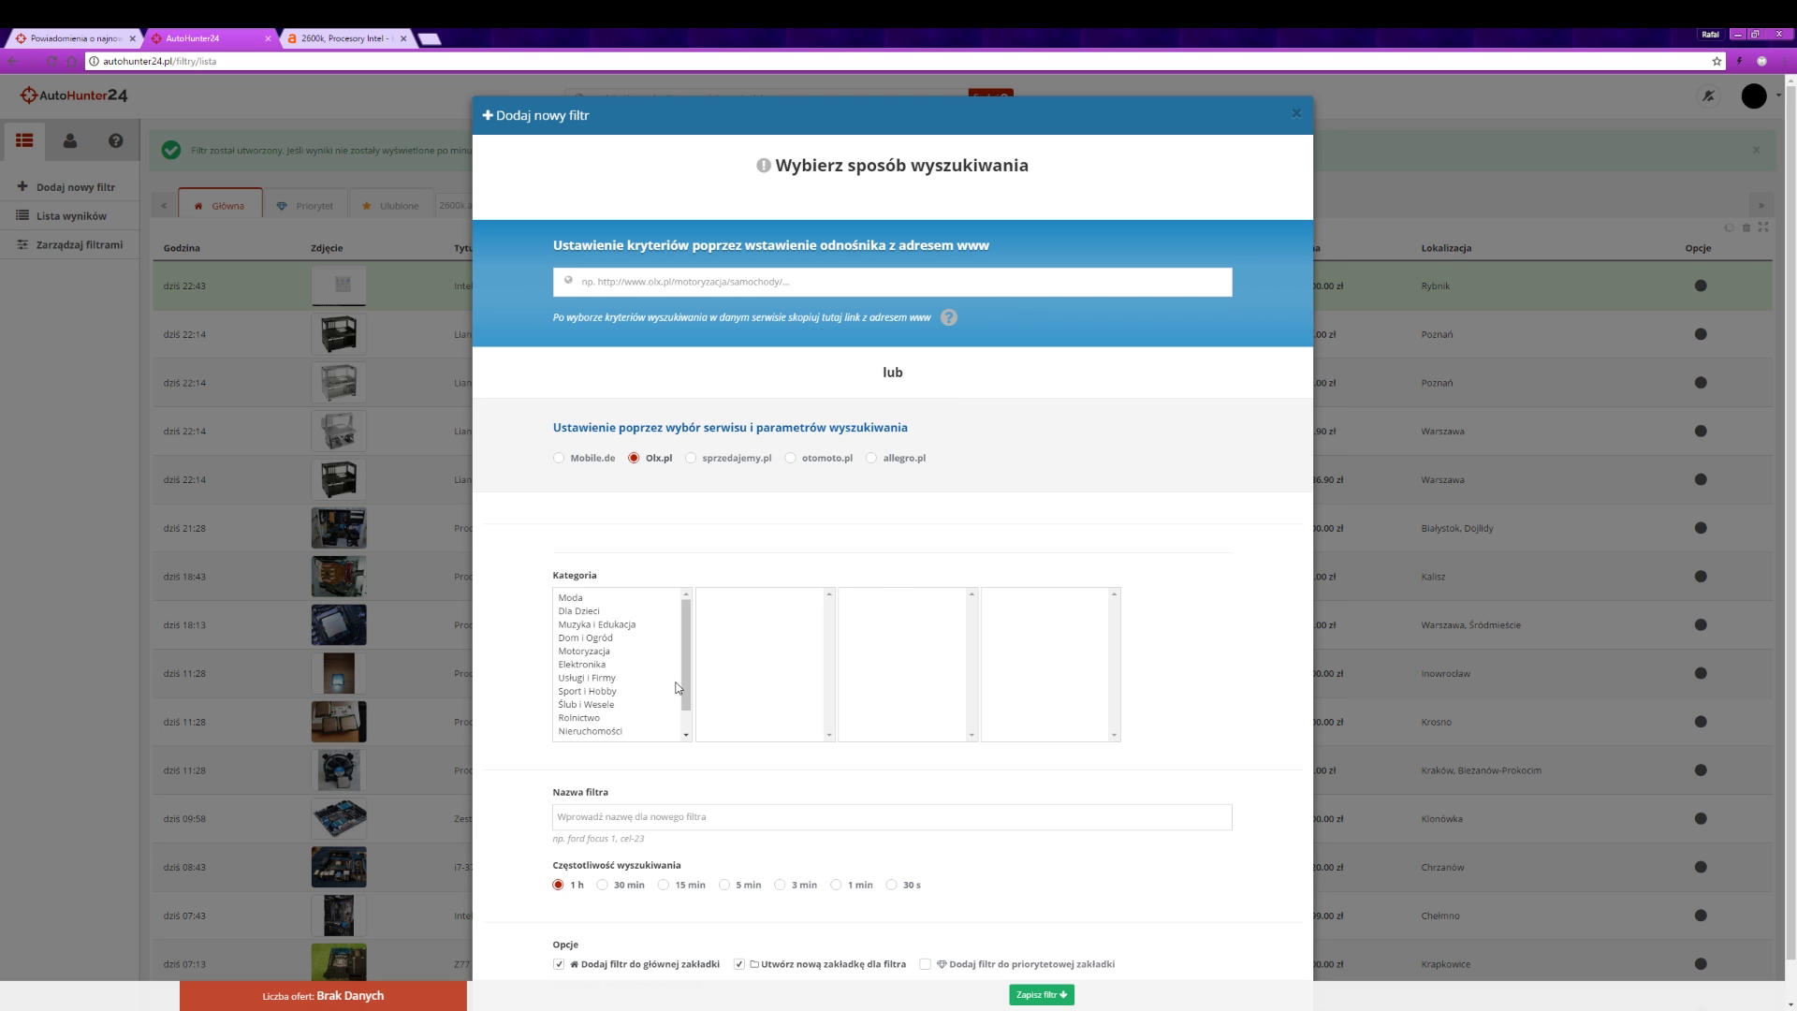
pyautogui.moveTo(685, 654); pyautogui.dragTo(688, 737)
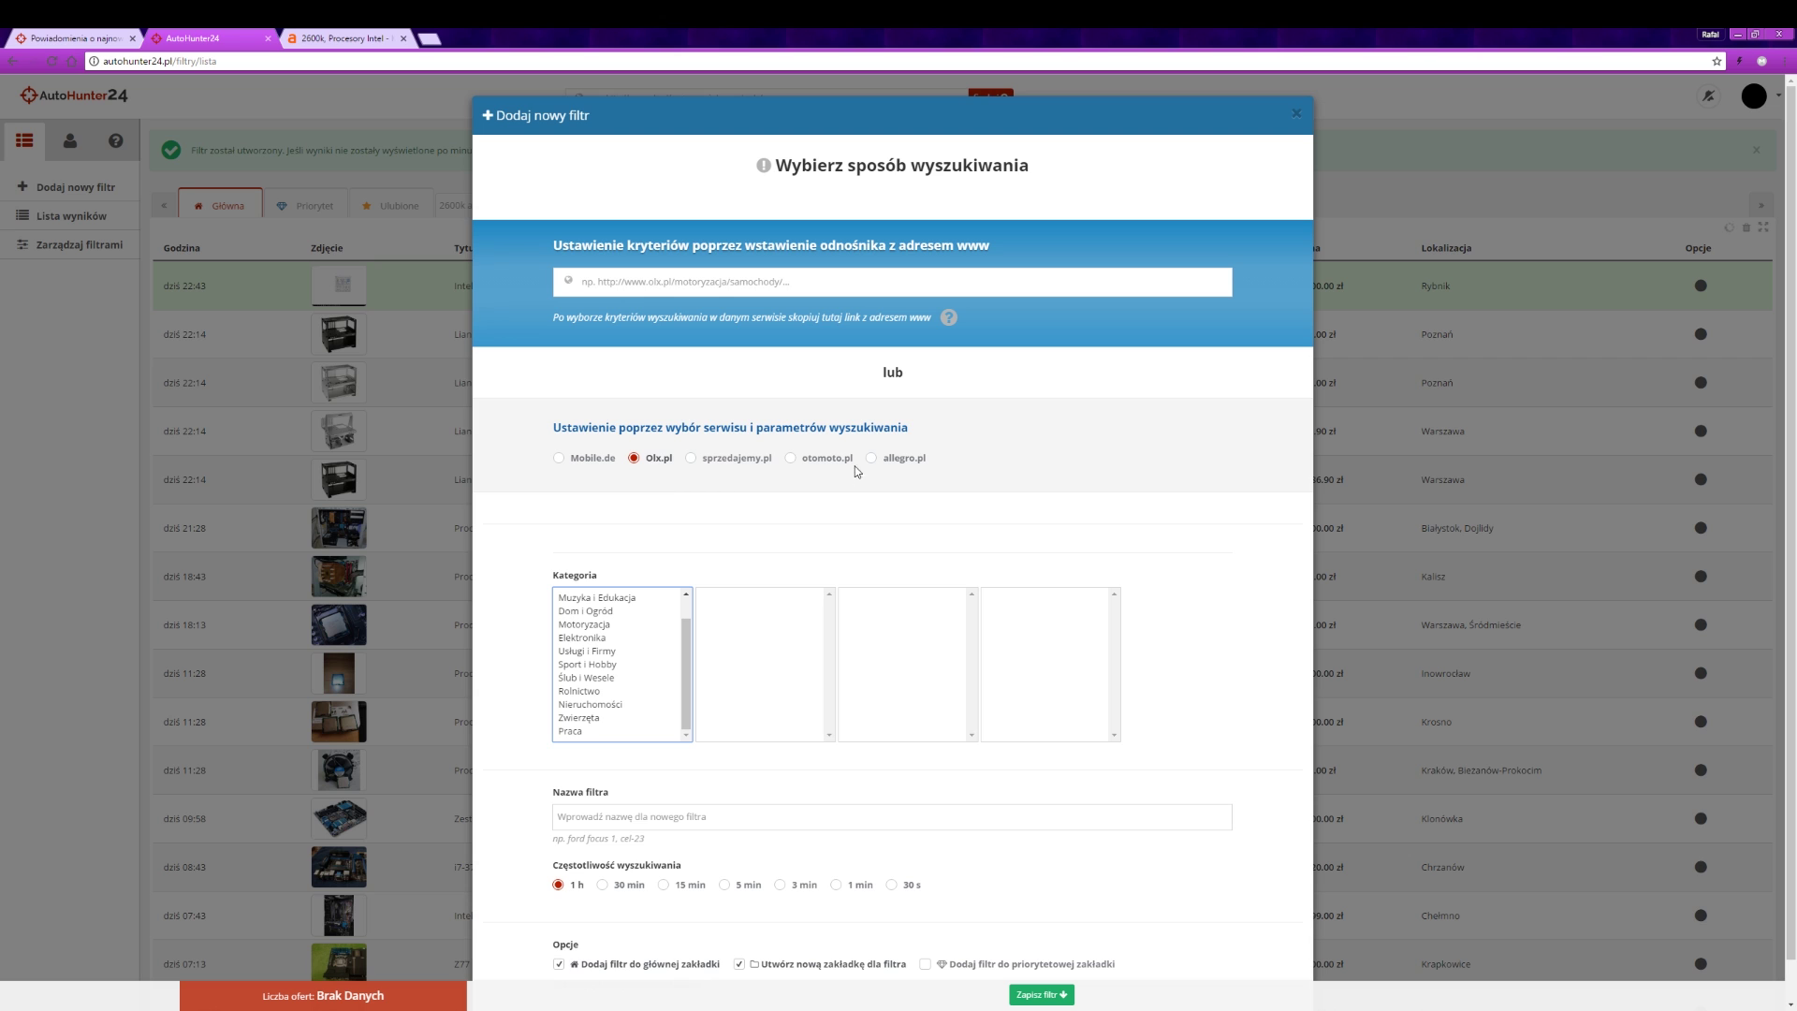
pyautogui.click(890, 465)
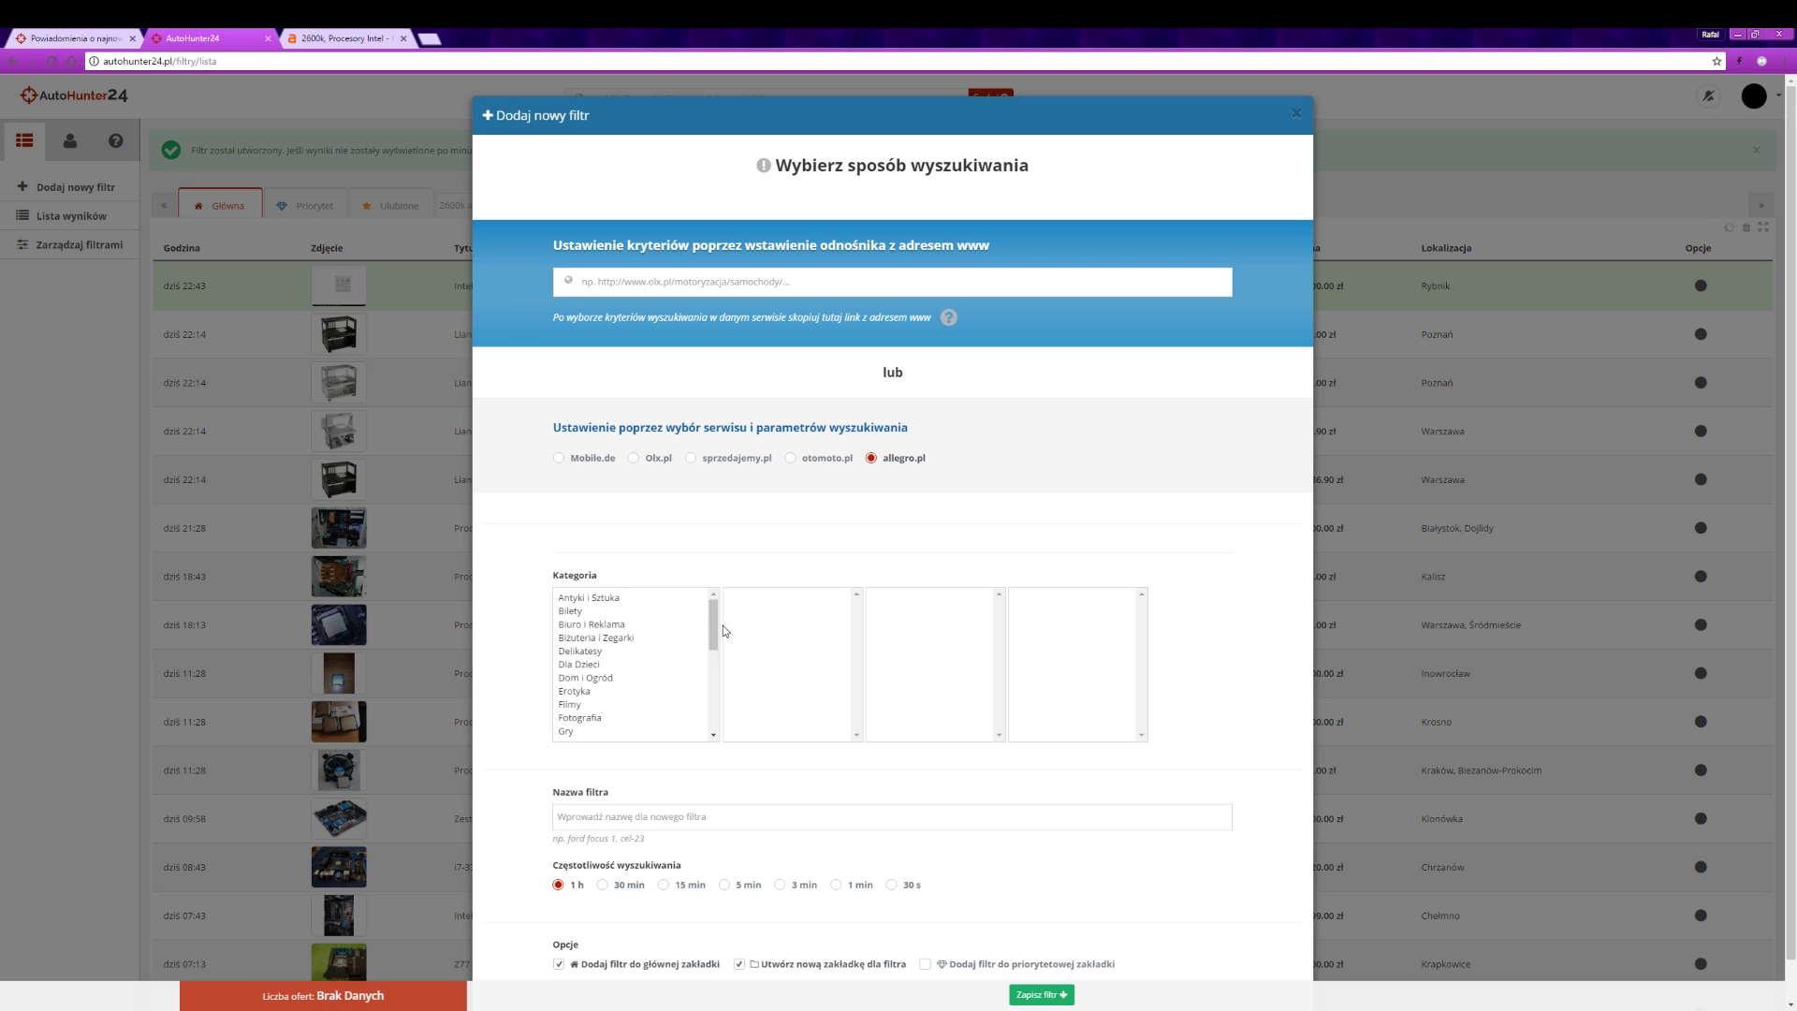
pyautogui.moveTo(715, 629)
pyautogui.mouseDown()
pyautogui.moveTo(713, 717)
pyautogui.moveTo(724, 619)
pyautogui.mouseUp()
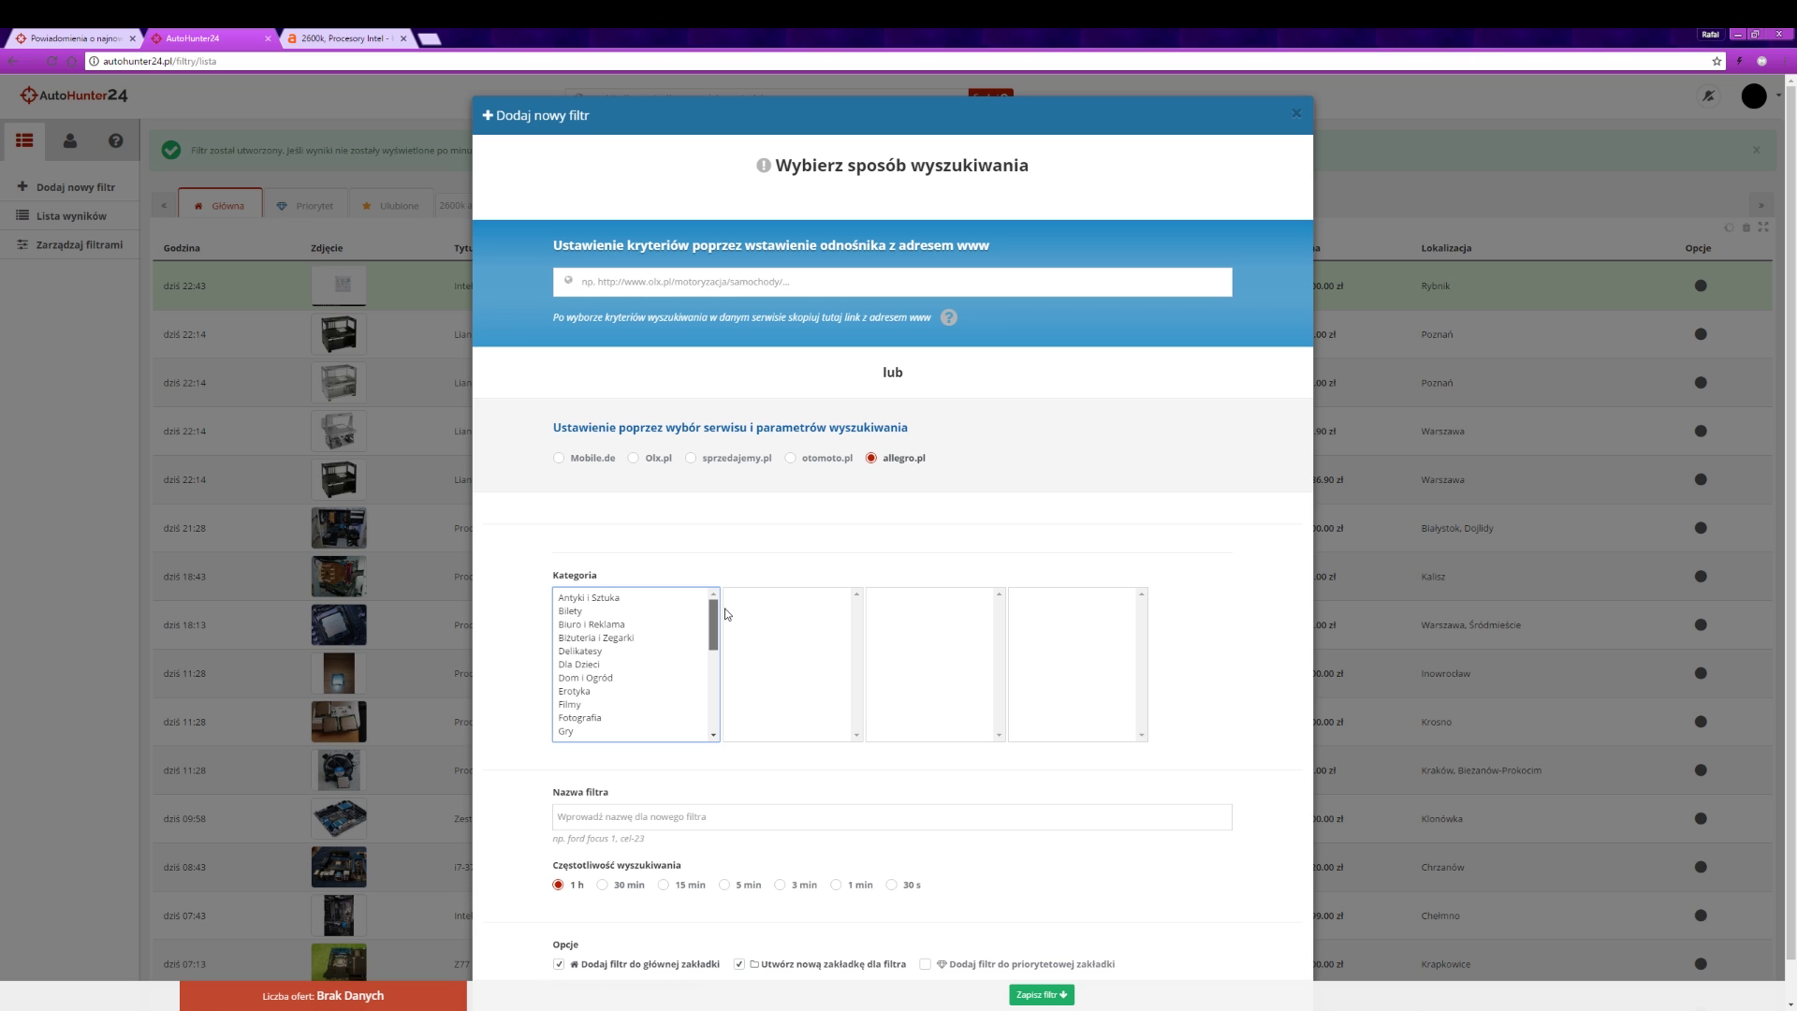
# Base the filter on Olx.pl with the category Elektronika > Komputery > Akcesoria i części
pyautogui.click(652, 464)
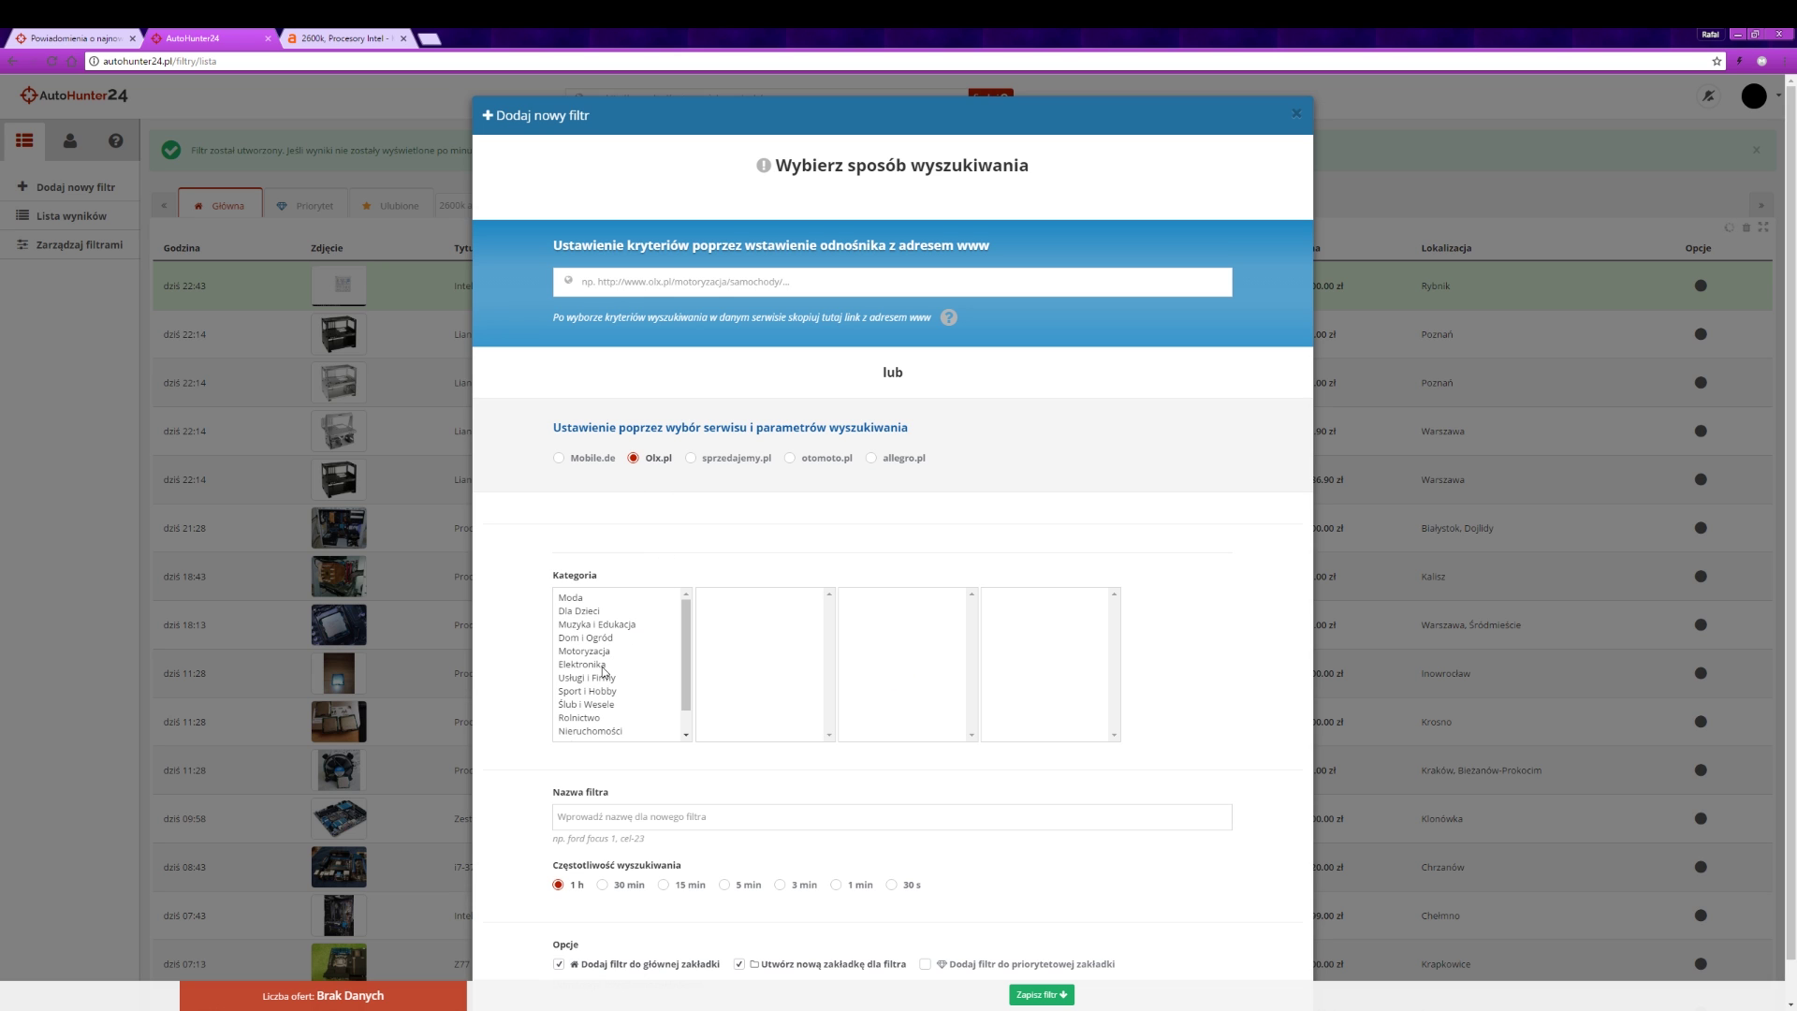
pyautogui.click(603, 665)
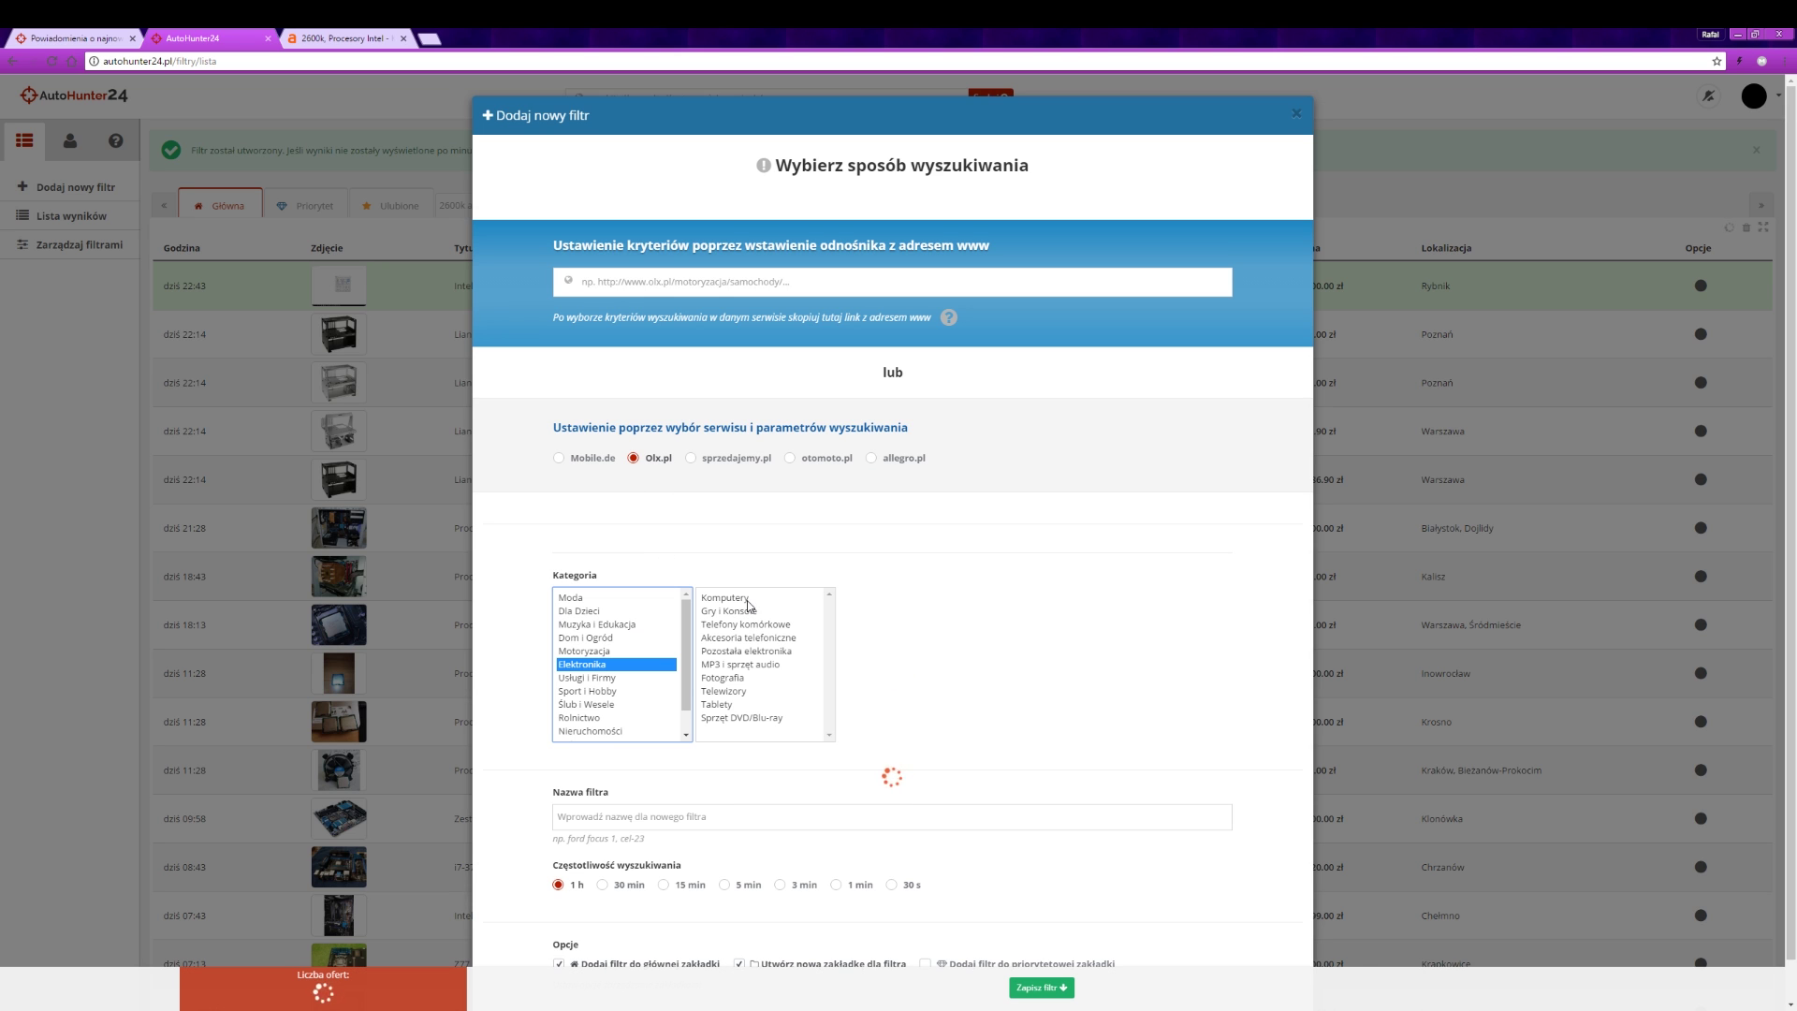
pyautogui.click(747, 600)
pyautogui.click(886, 599)
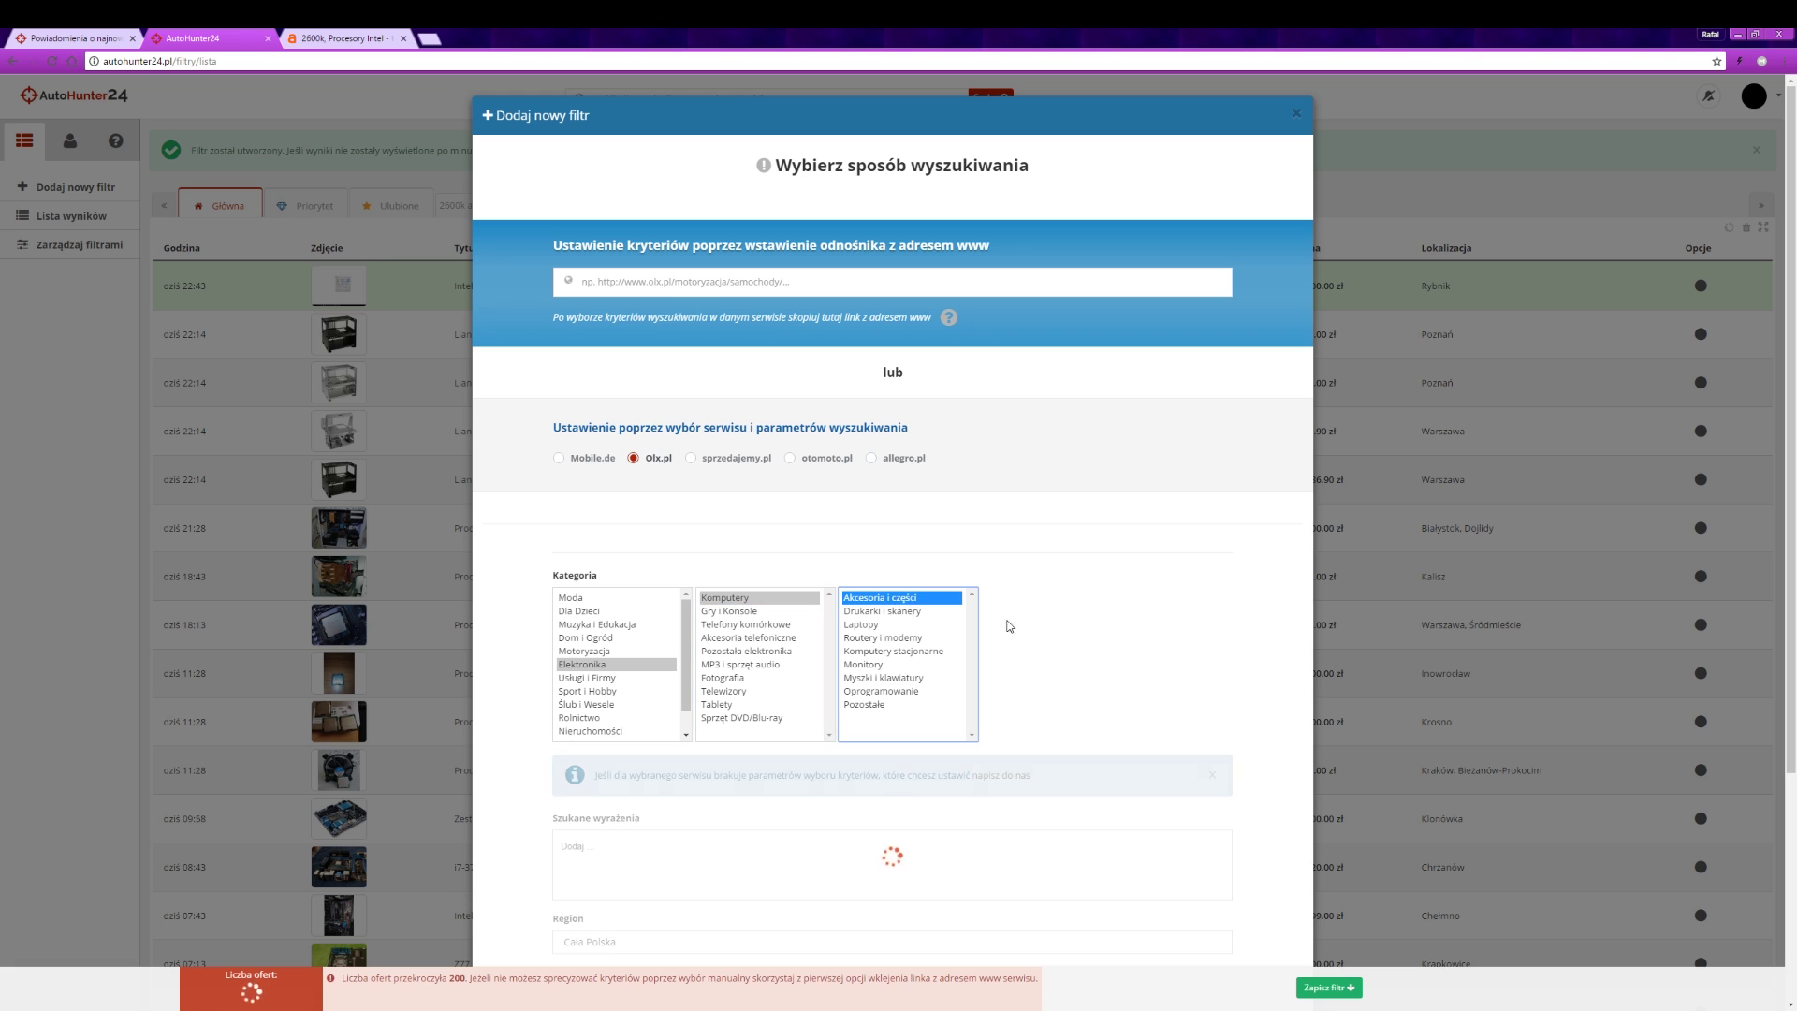
# Add the search phrase "2600k" and set the filter's maximum price to 660
pyautogui.scroll(-2, 834, 521)
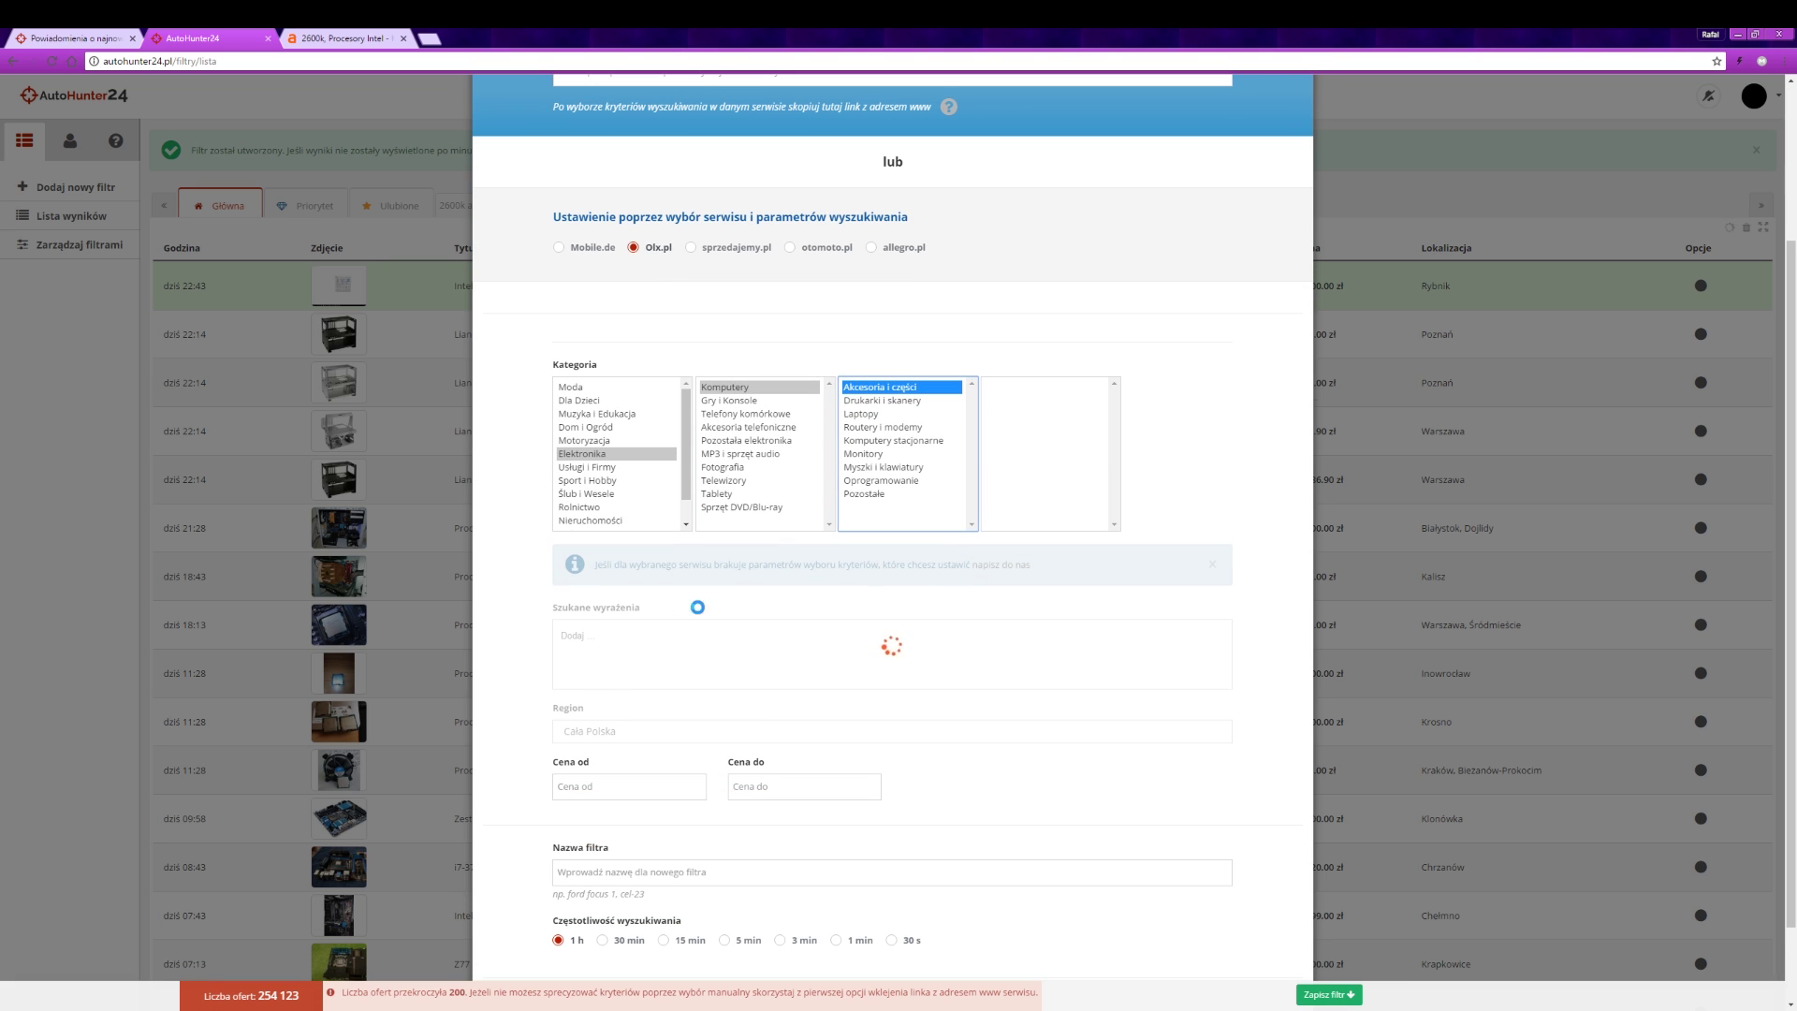
pyautogui.click(621, 640)
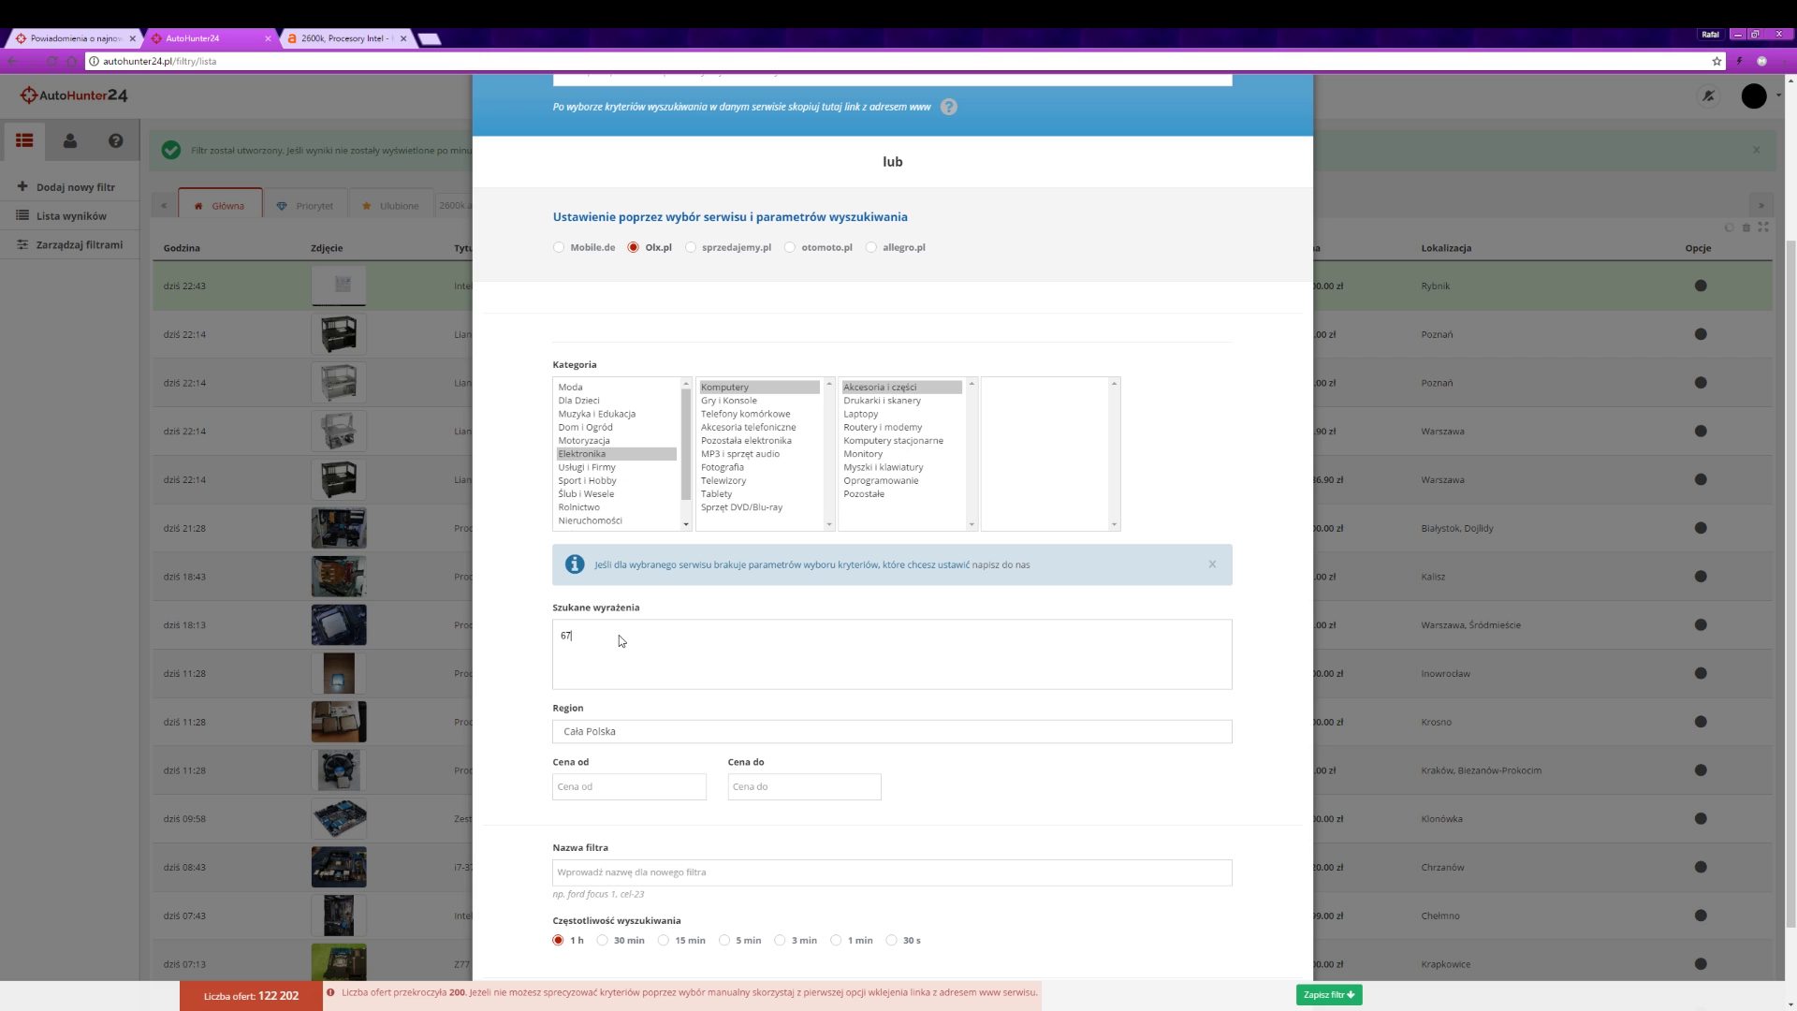
pyautogui.write('2600k')
pyautogui.press('Return')
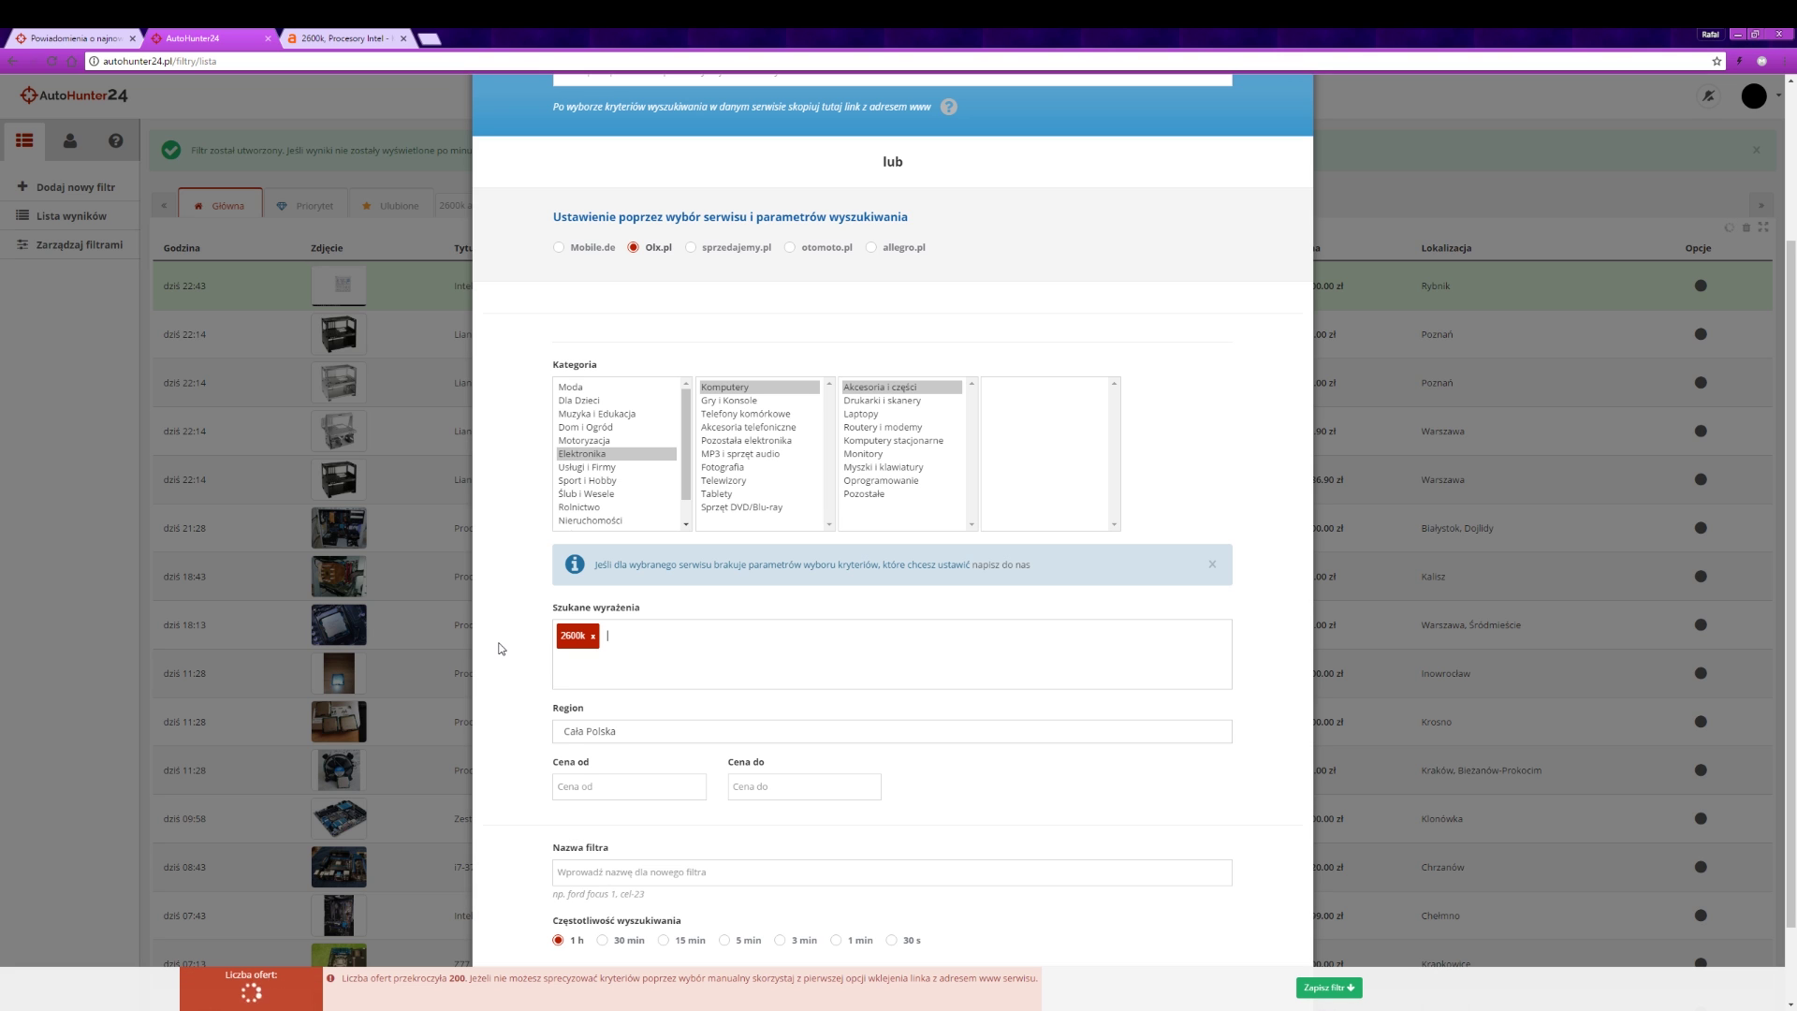
pyautogui.scroll(-1, 599, 750)
pyautogui.click(768, 720)
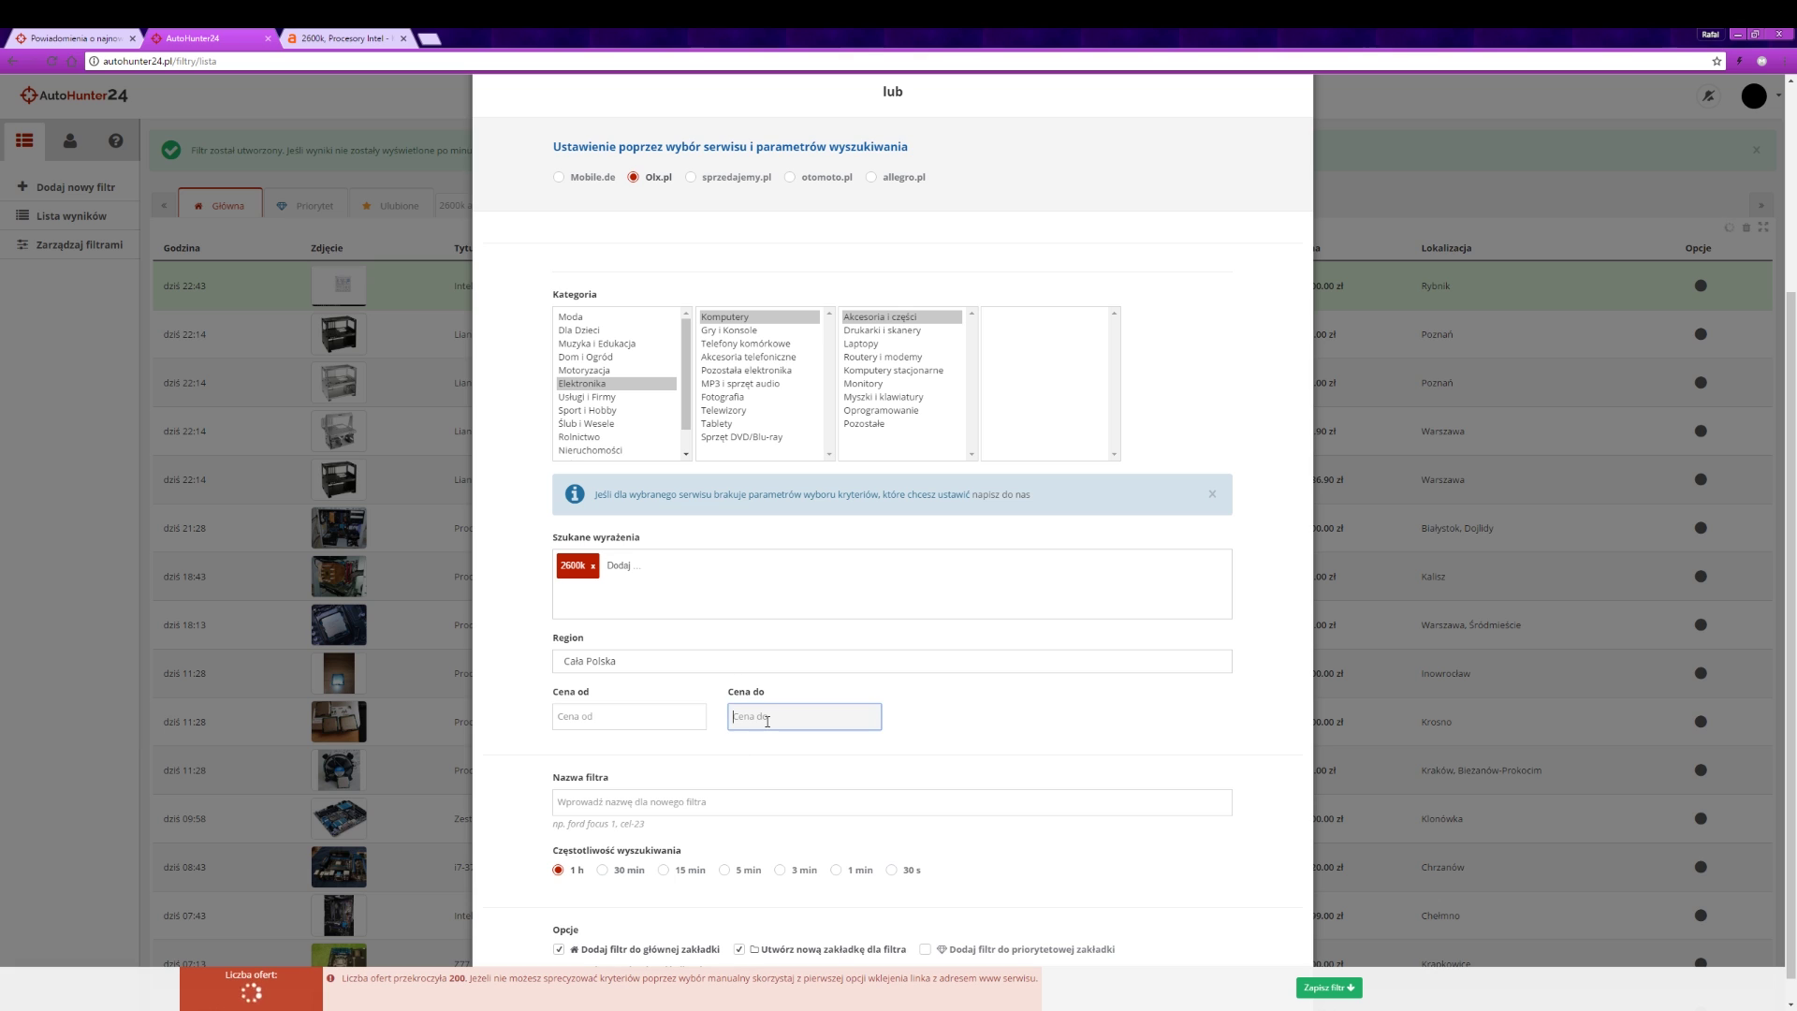
pyautogui.write('660')
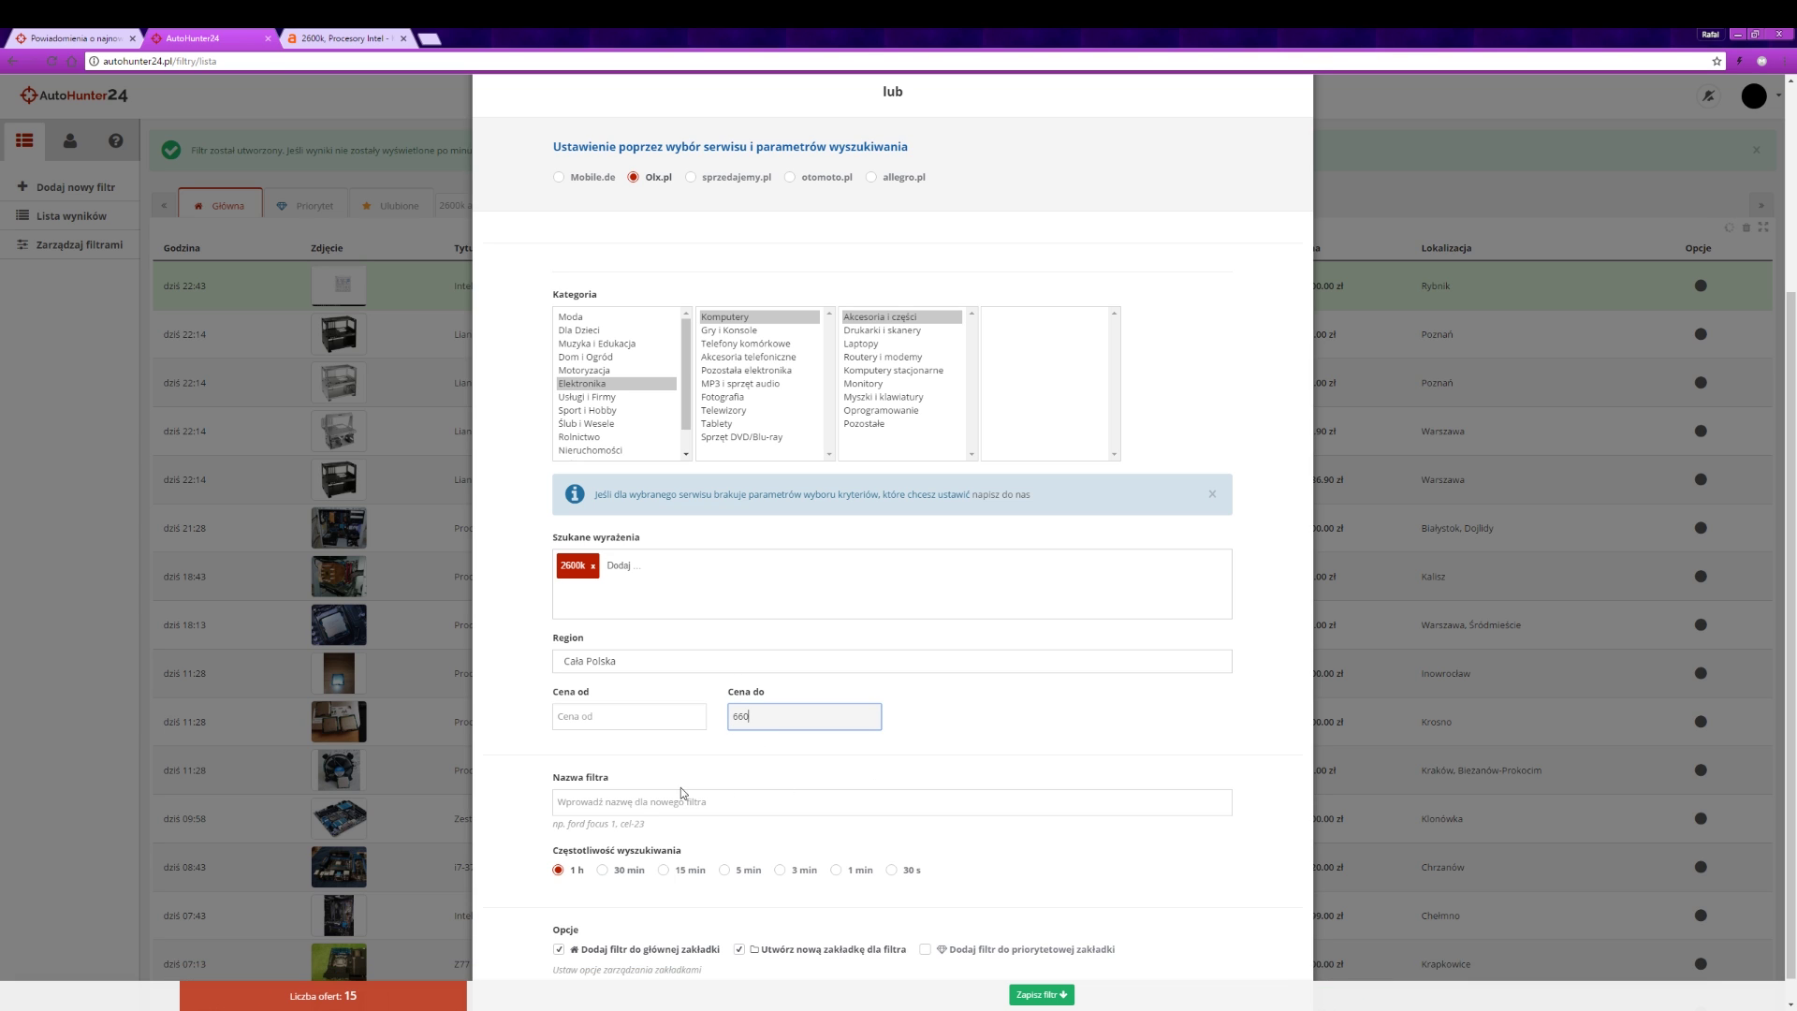
pyautogui.click(578, 742)
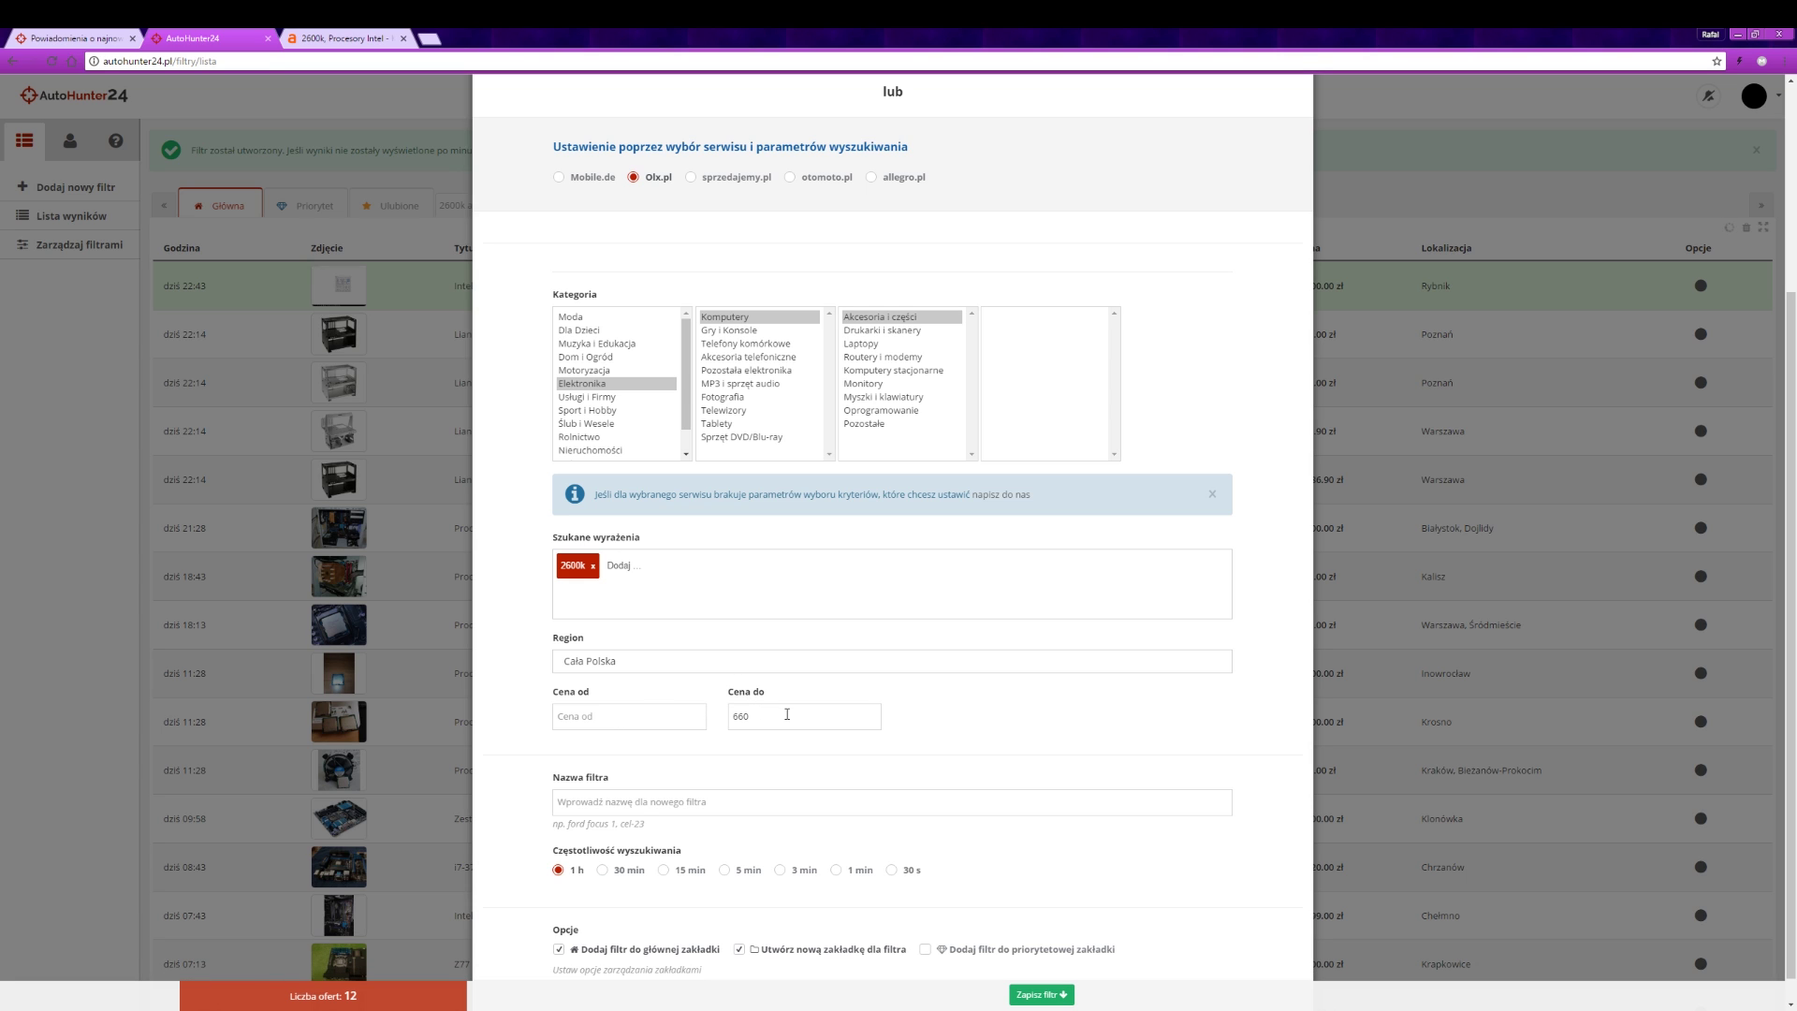
# Name the filter "2600k olx", set its search frequency to 5 min, and save it
pyautogui.click(647, 802)
pyautogui.write('2600')
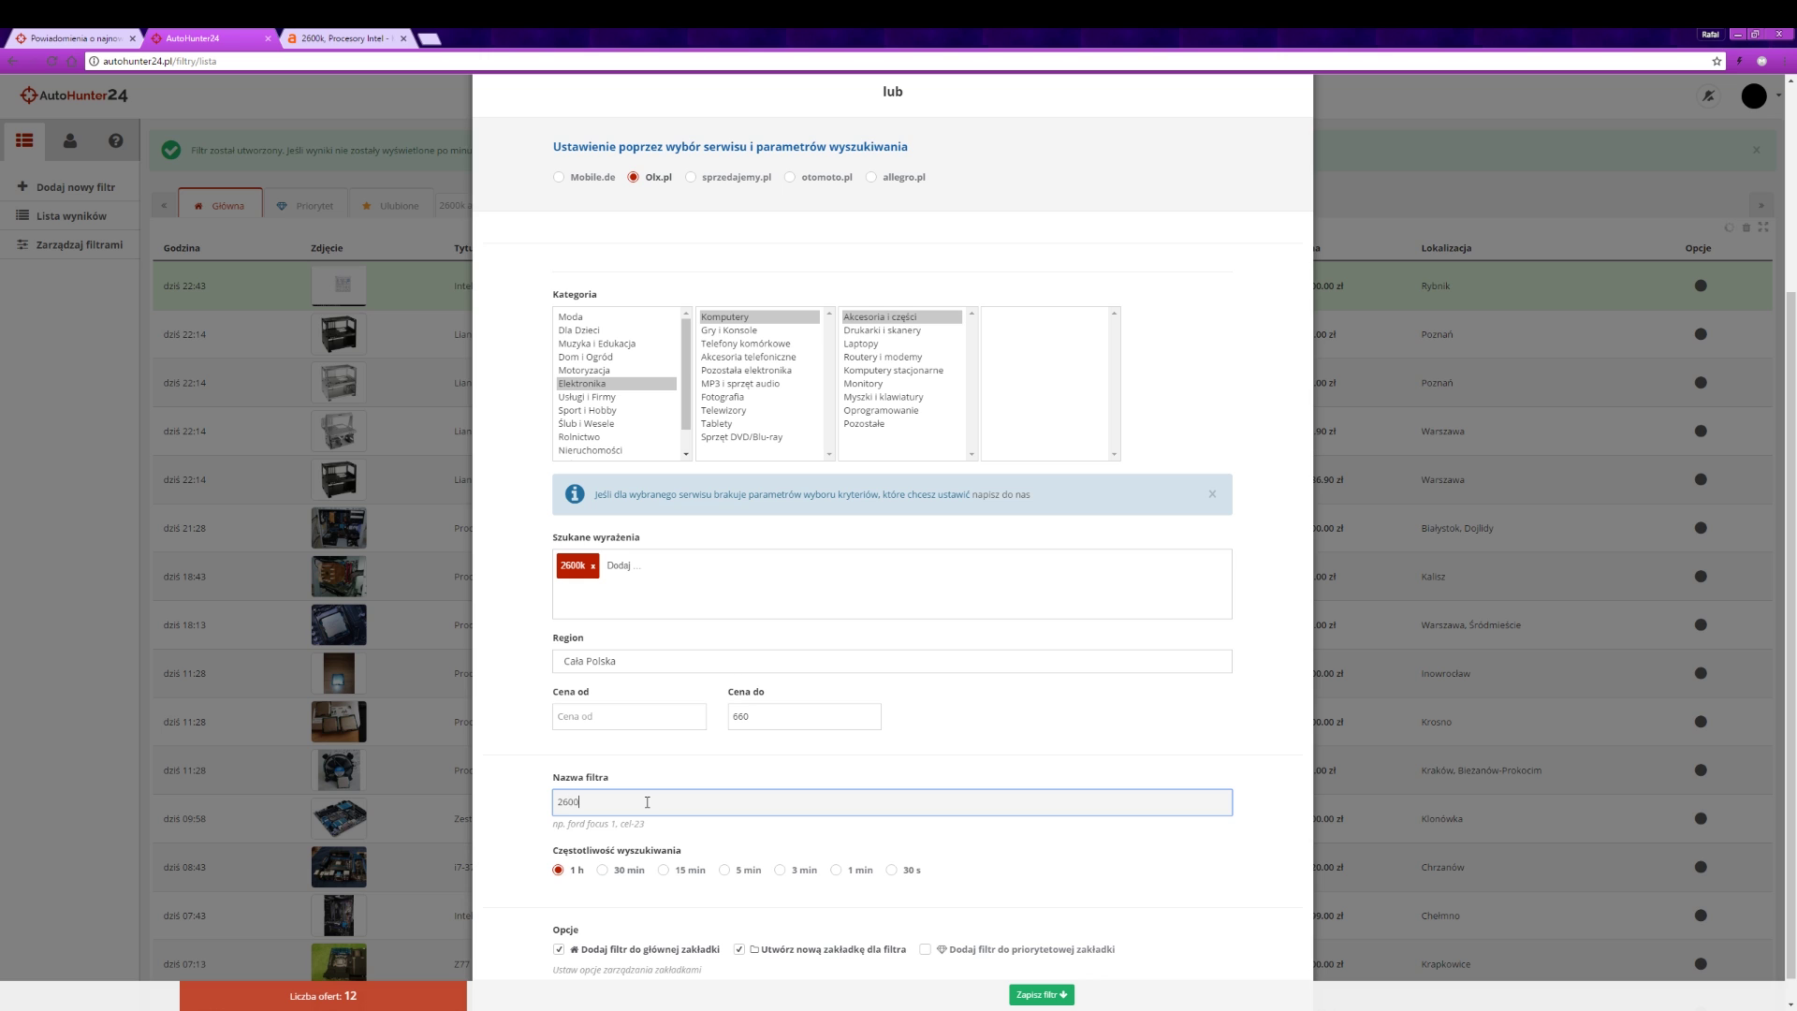
pyautogui.write('k olx')
pyautogui.scroll(-1, 712, 823)
pyautogui.click(728, 846)
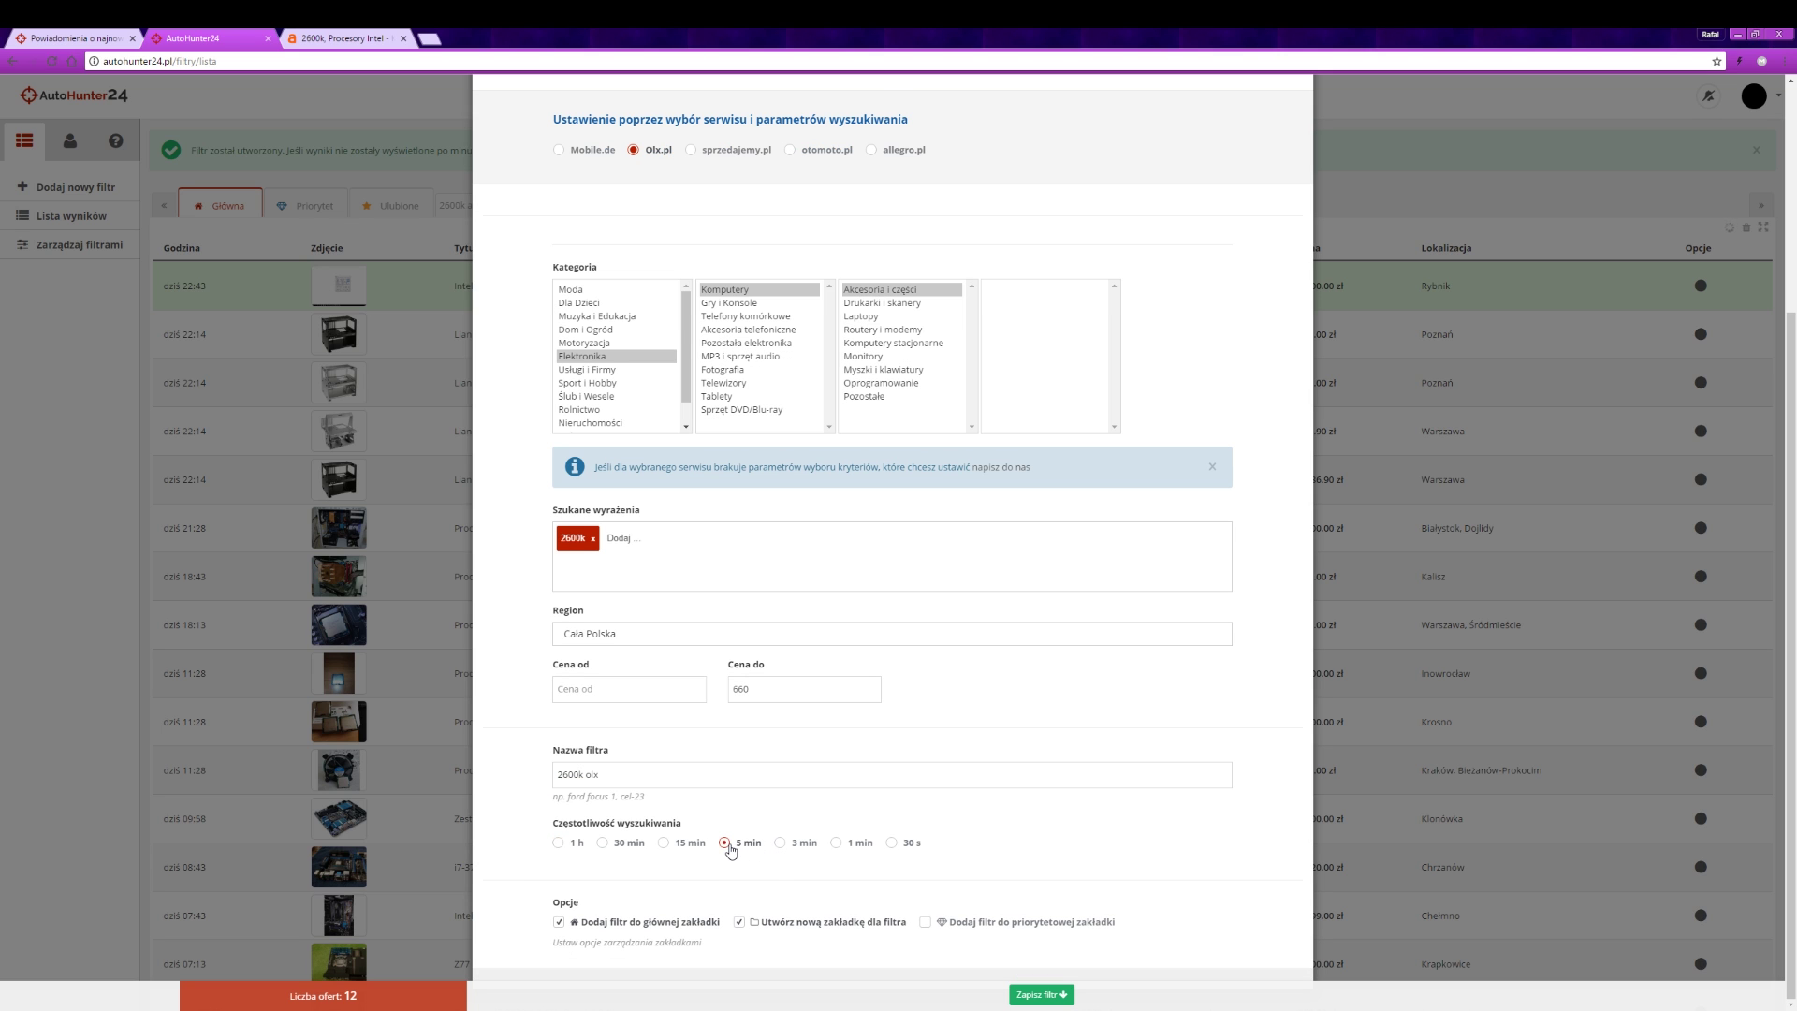
pyautogui.click(1040, 998)
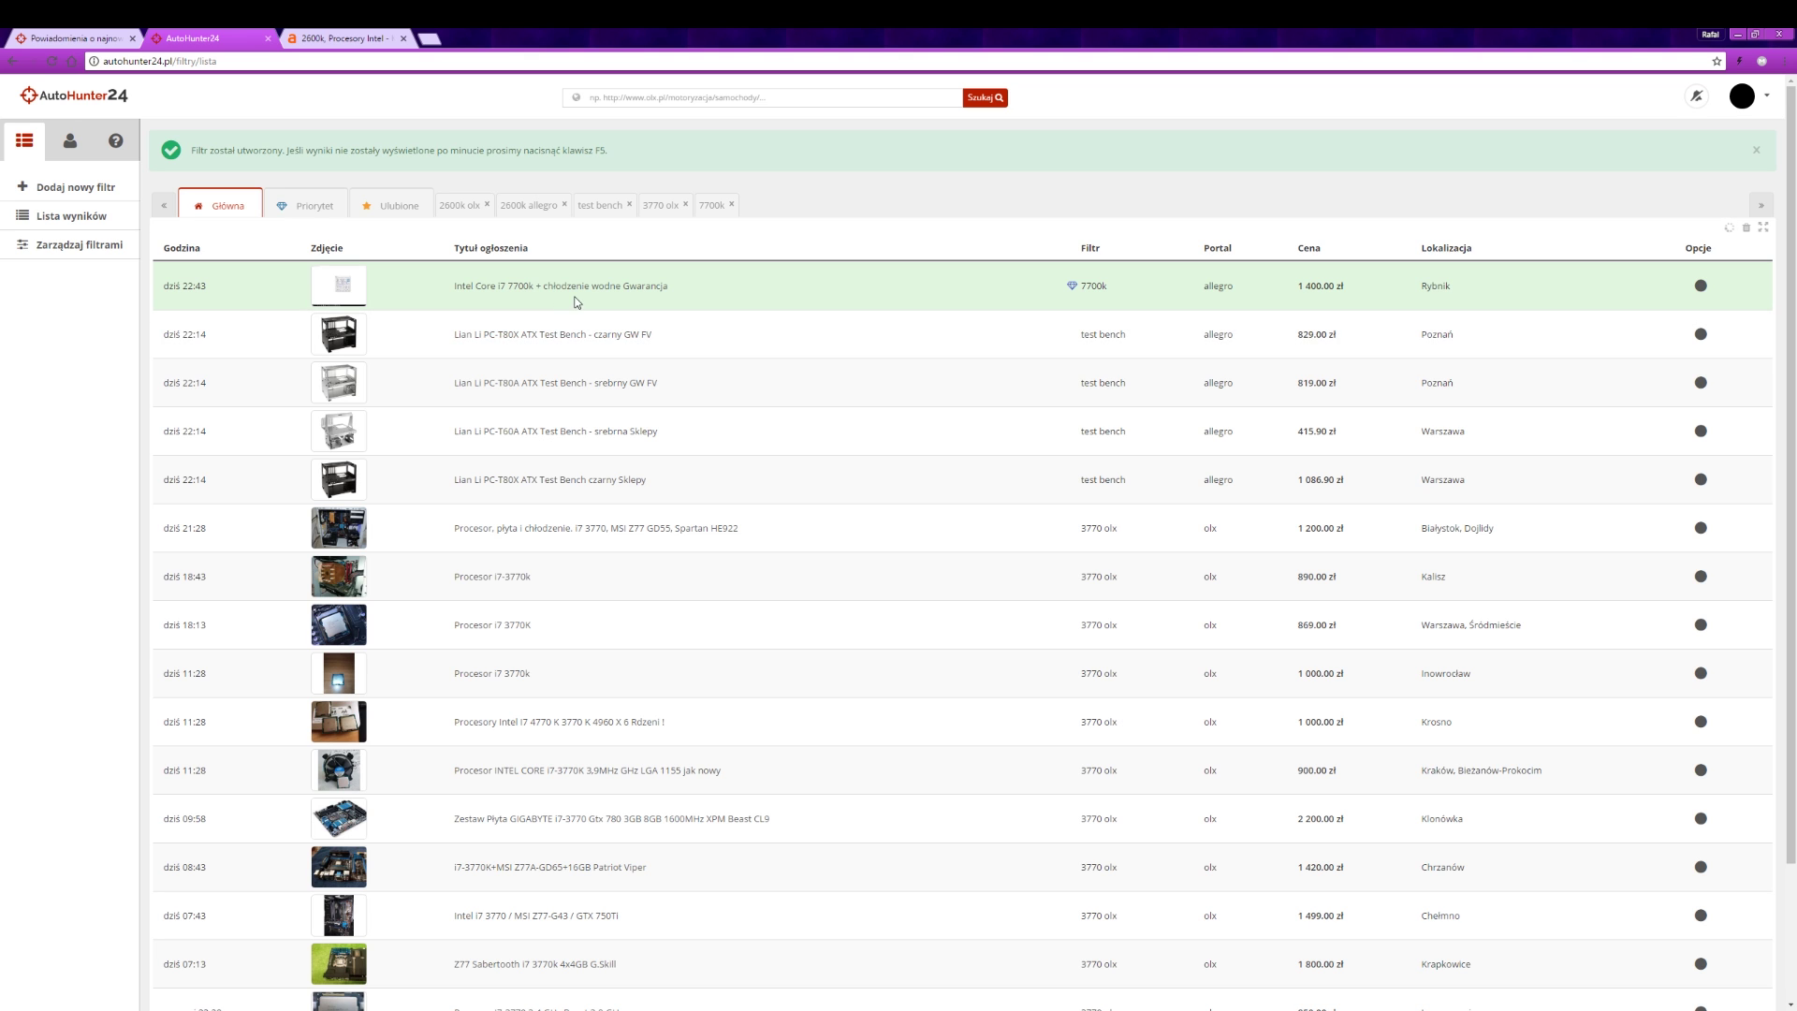
# Review the test bench and 3770 olx results, and add the Intel Core i7 7700k offer from the 7700k results to favourites
pyautogui.click(600, 206)
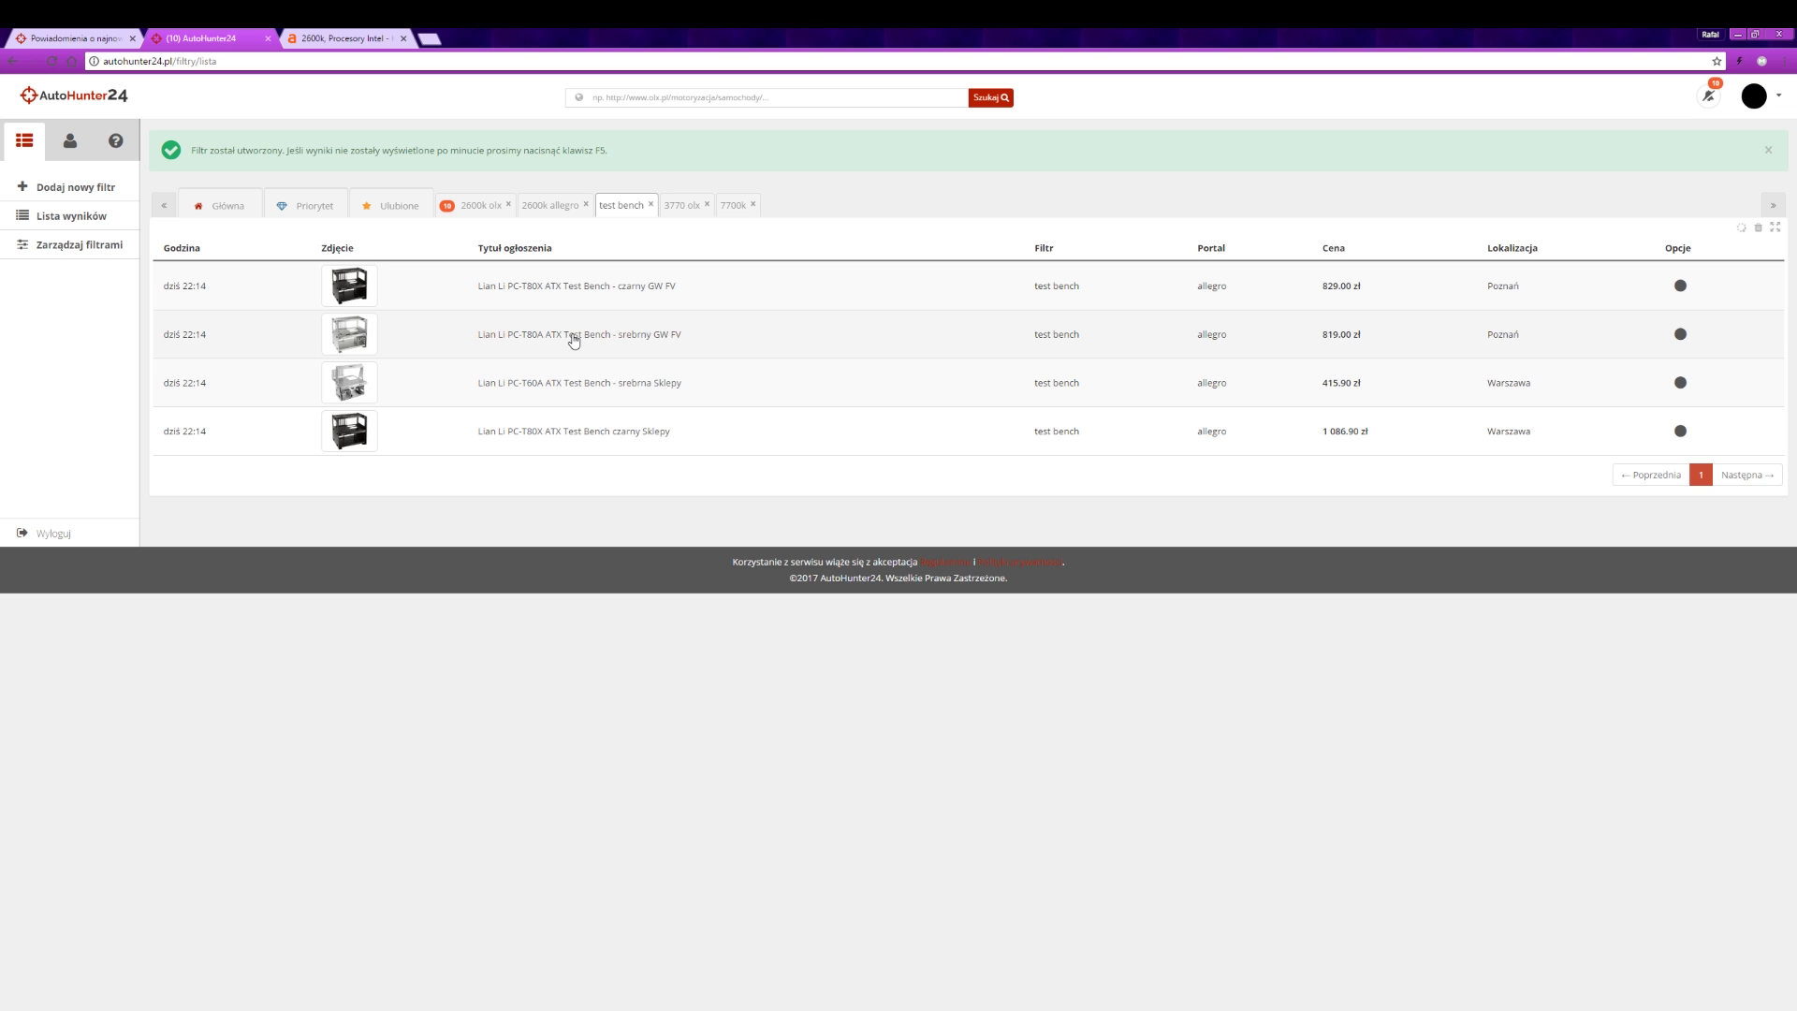
pyautogui.click(685, 208)
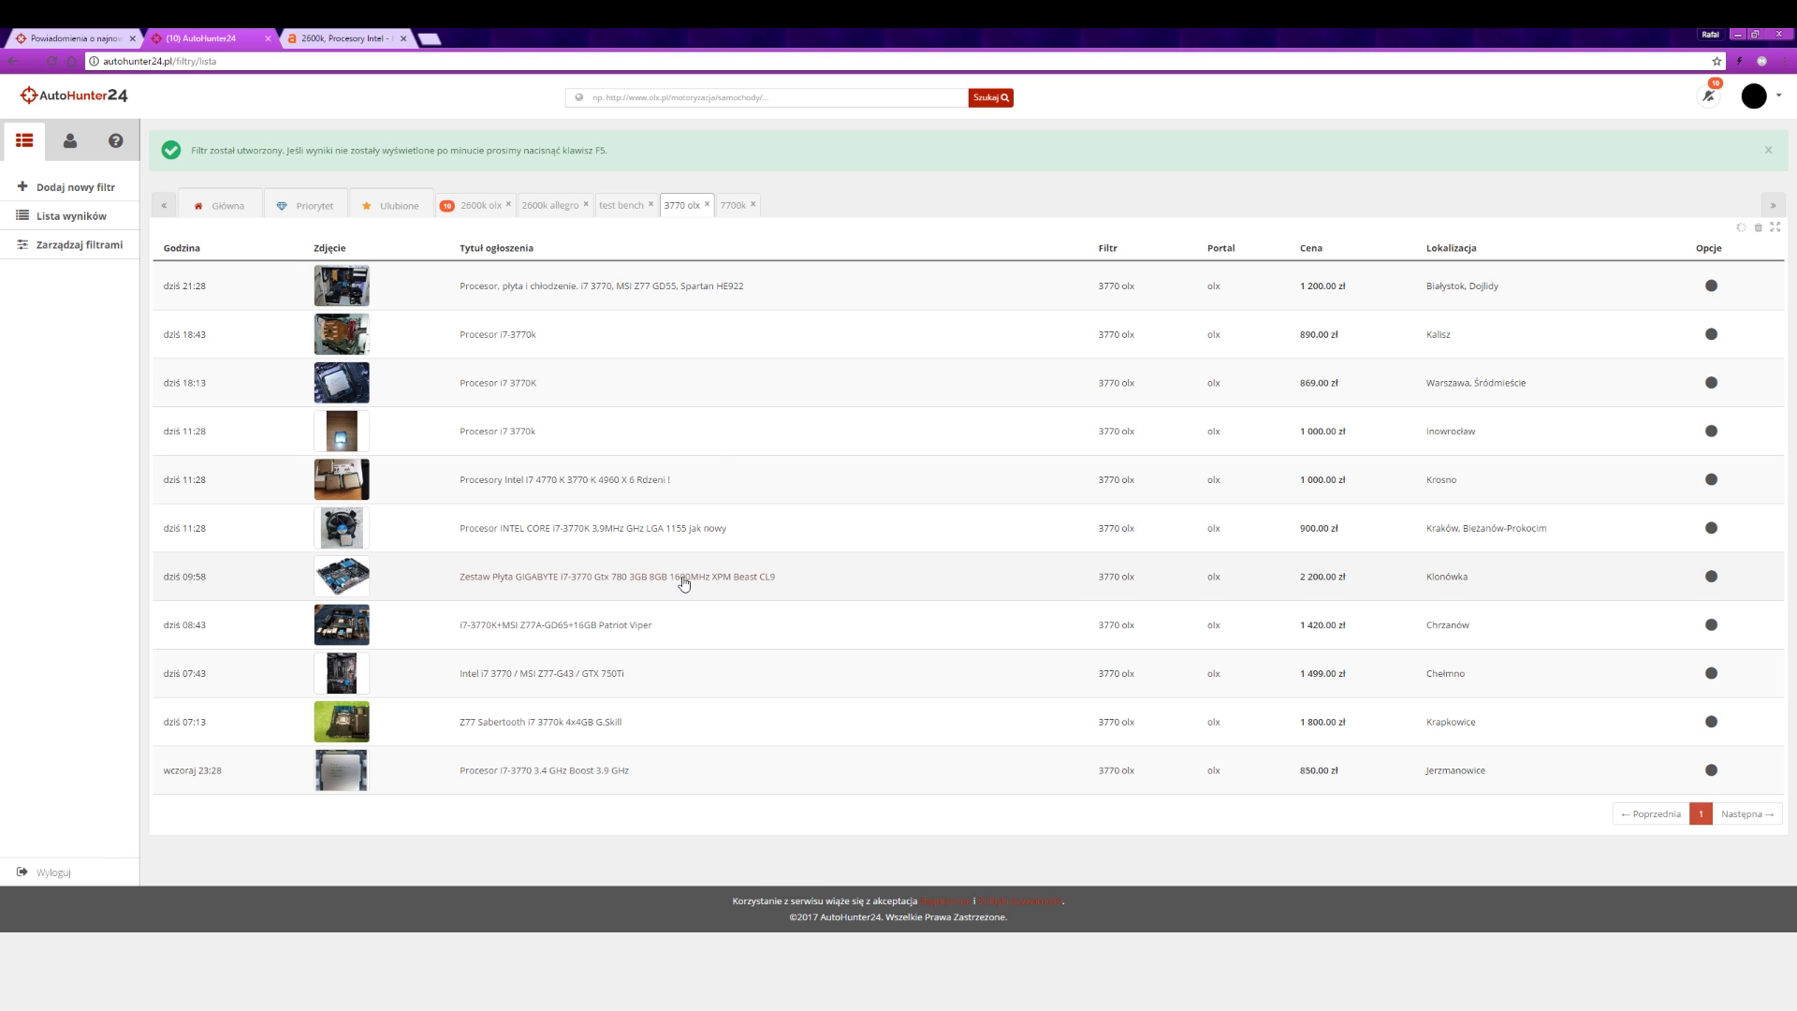
pyautogui.click(727, 207)
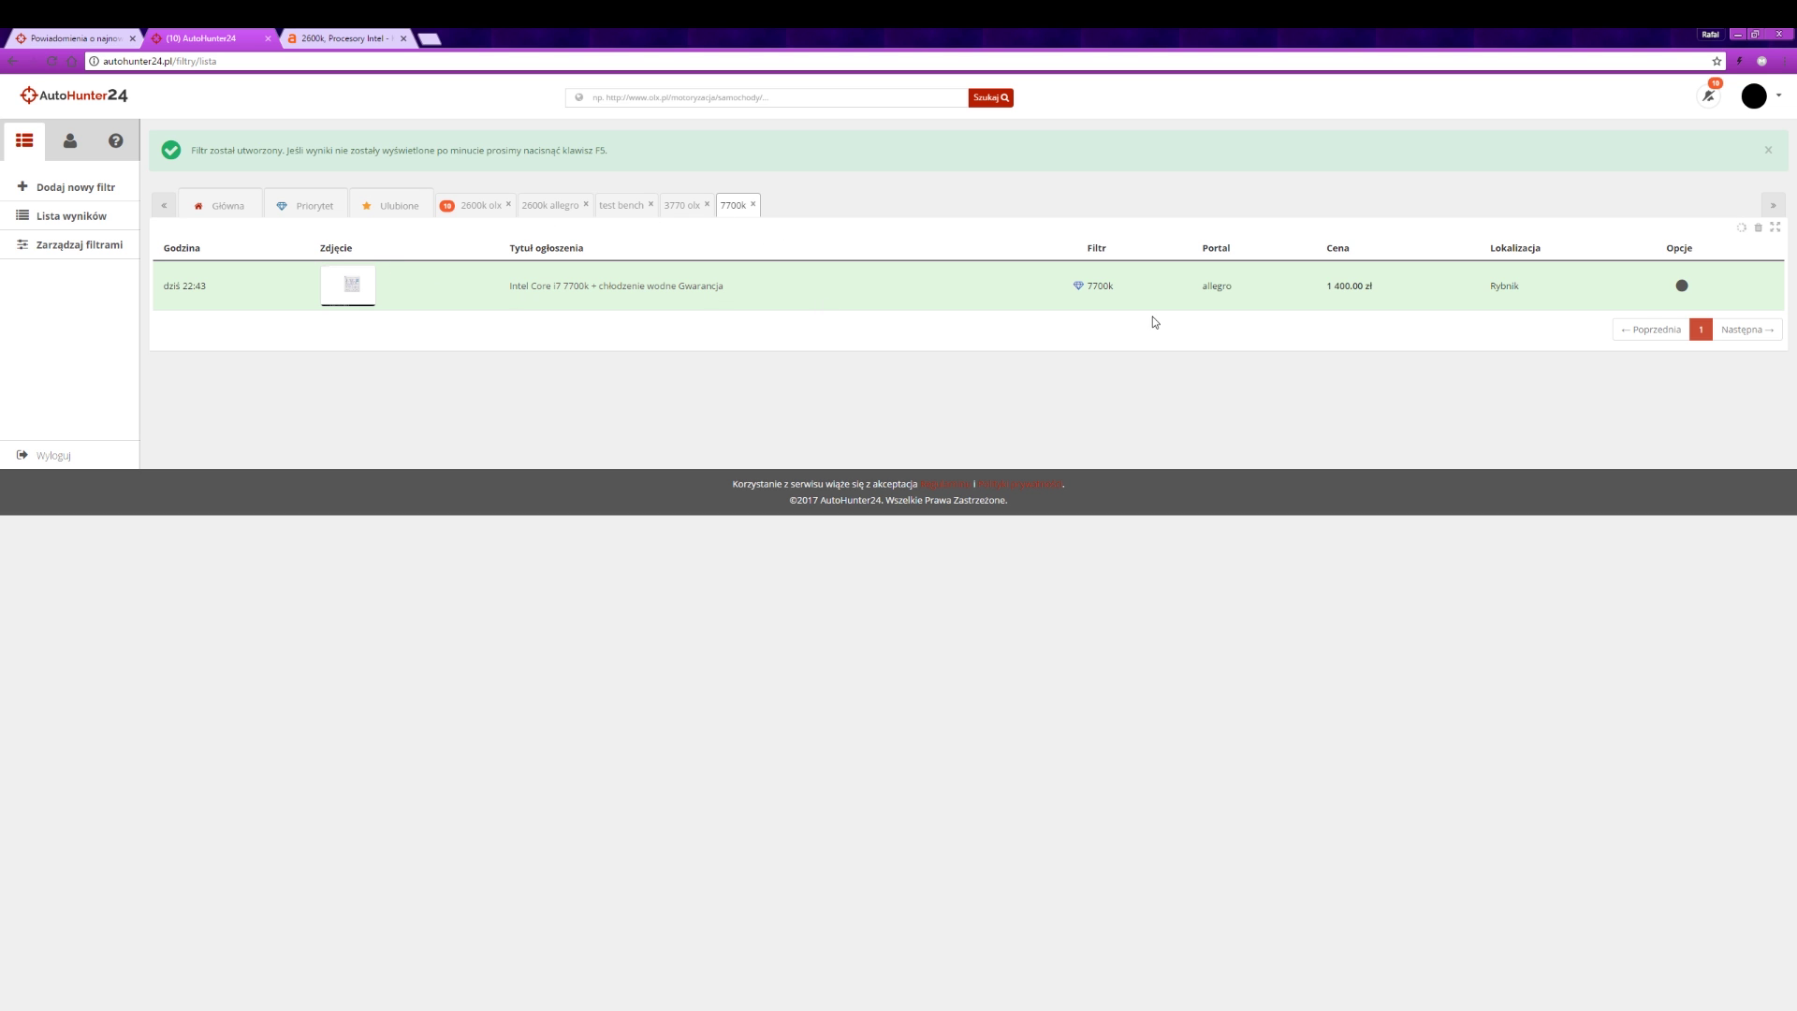
pyautogui.click(1682, 285)
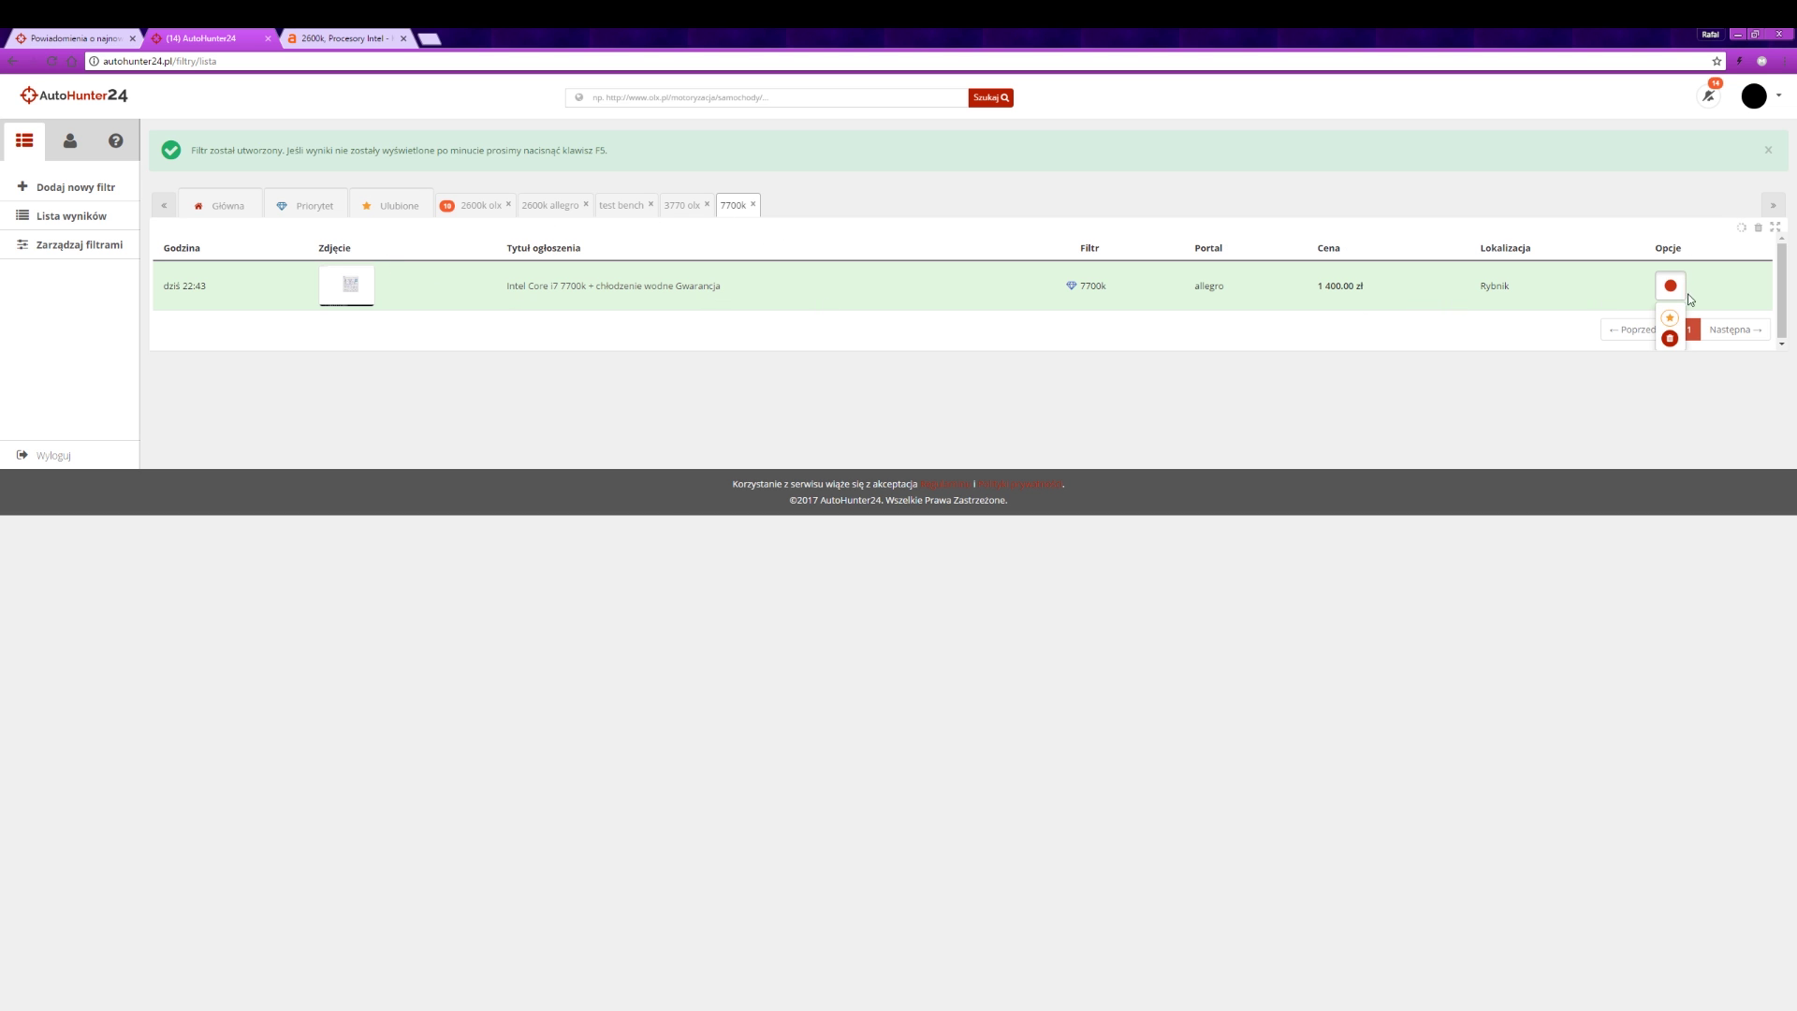
pyautogui.click(1670, 322)
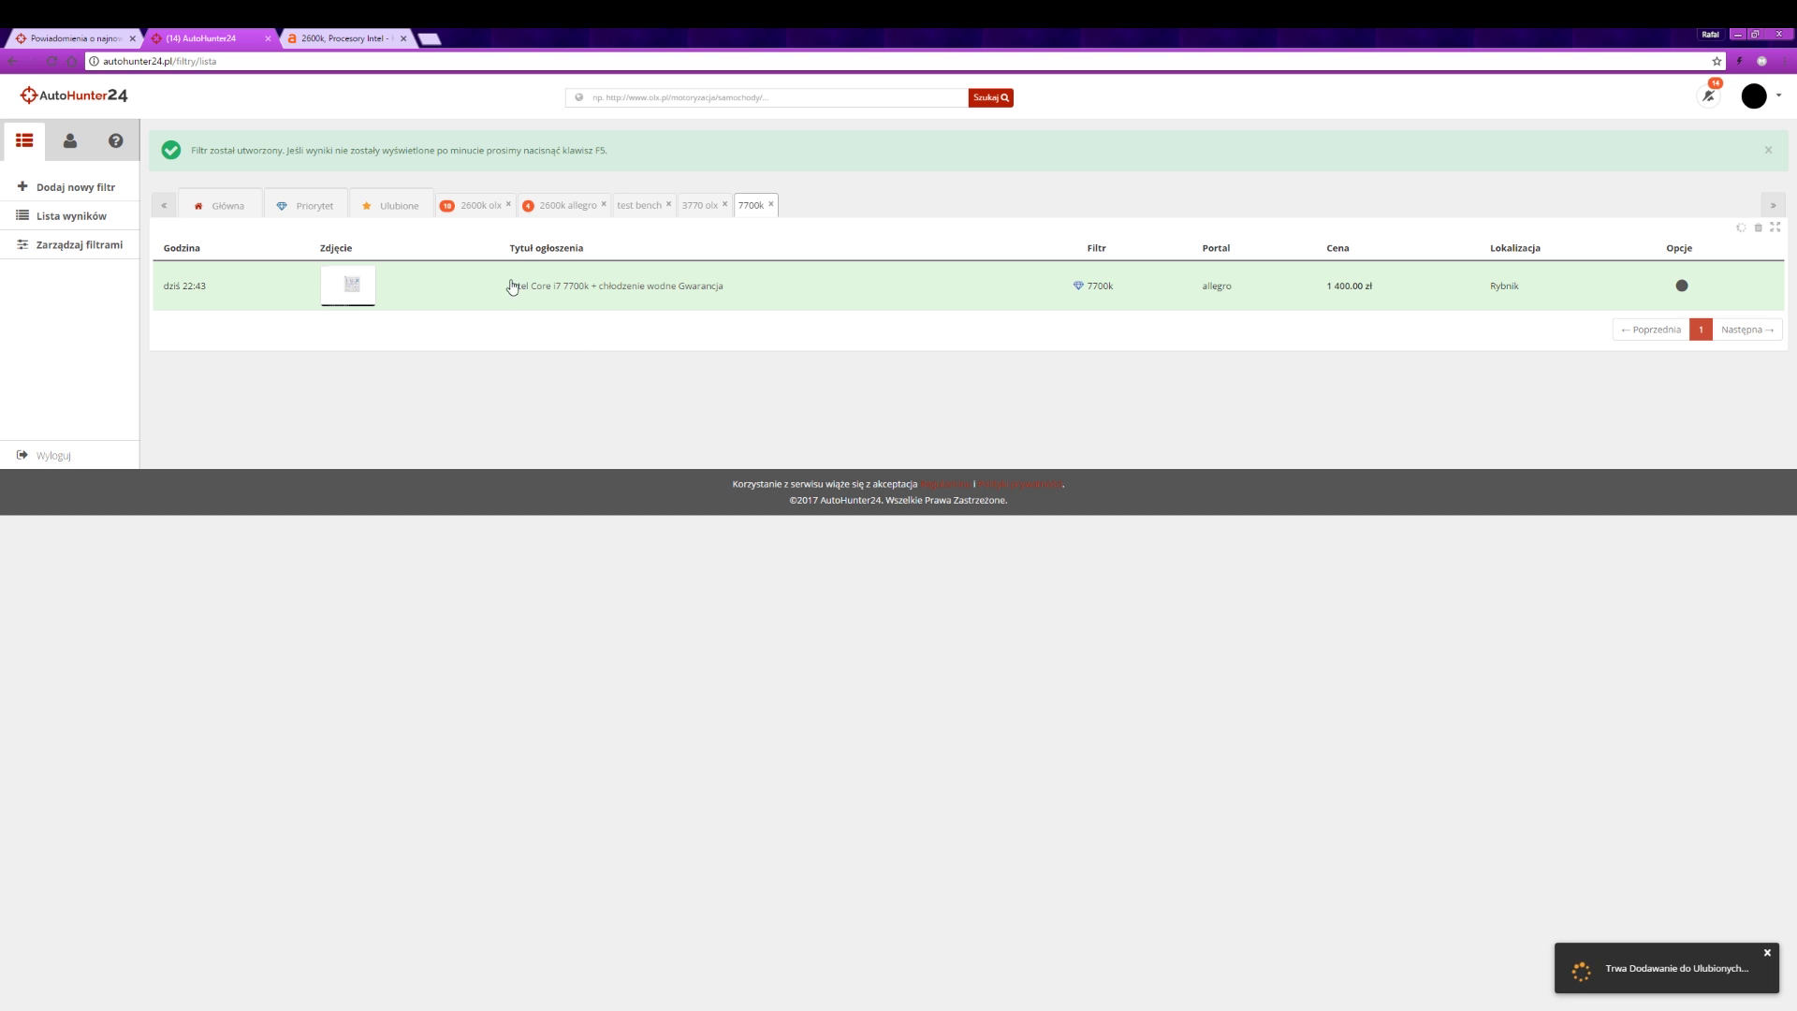
# Review the 2600k allegro results, and add the OC 4.7 GHz Core i7 2600k offer from the 2600k olx results to favourites
pyautogui.click(549, 210)
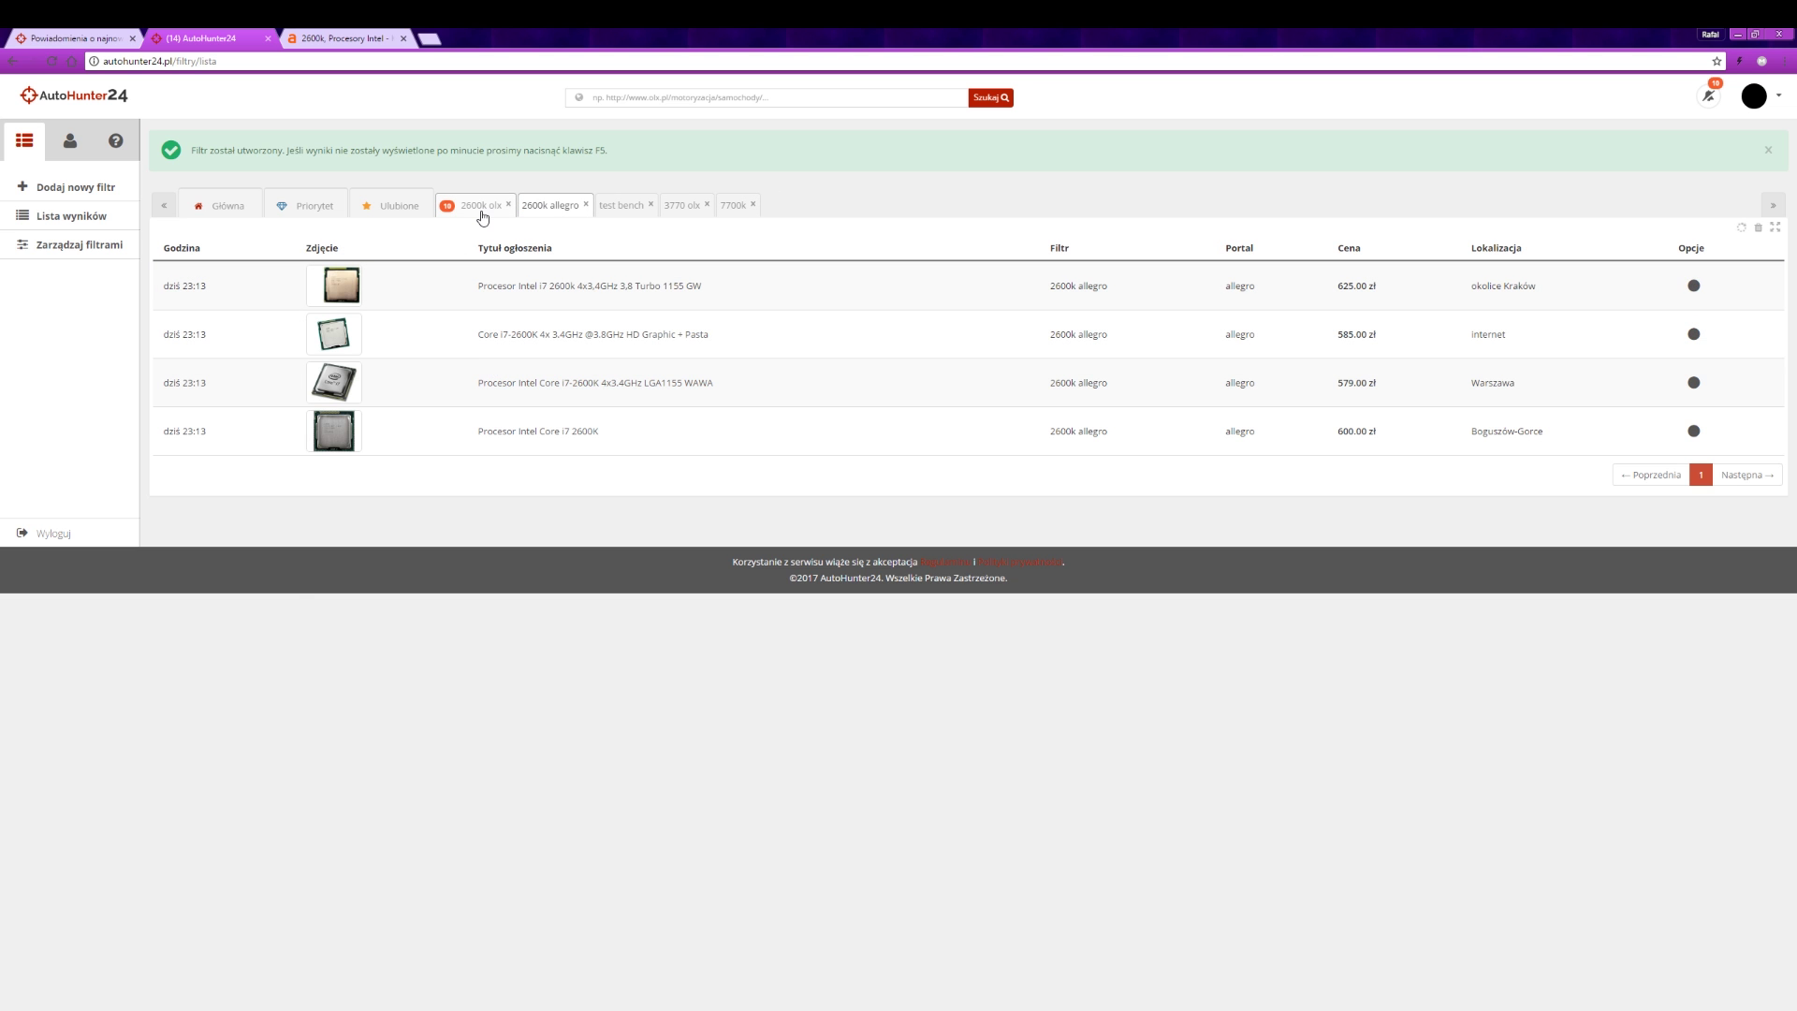
pyautogui.click(481, 211)
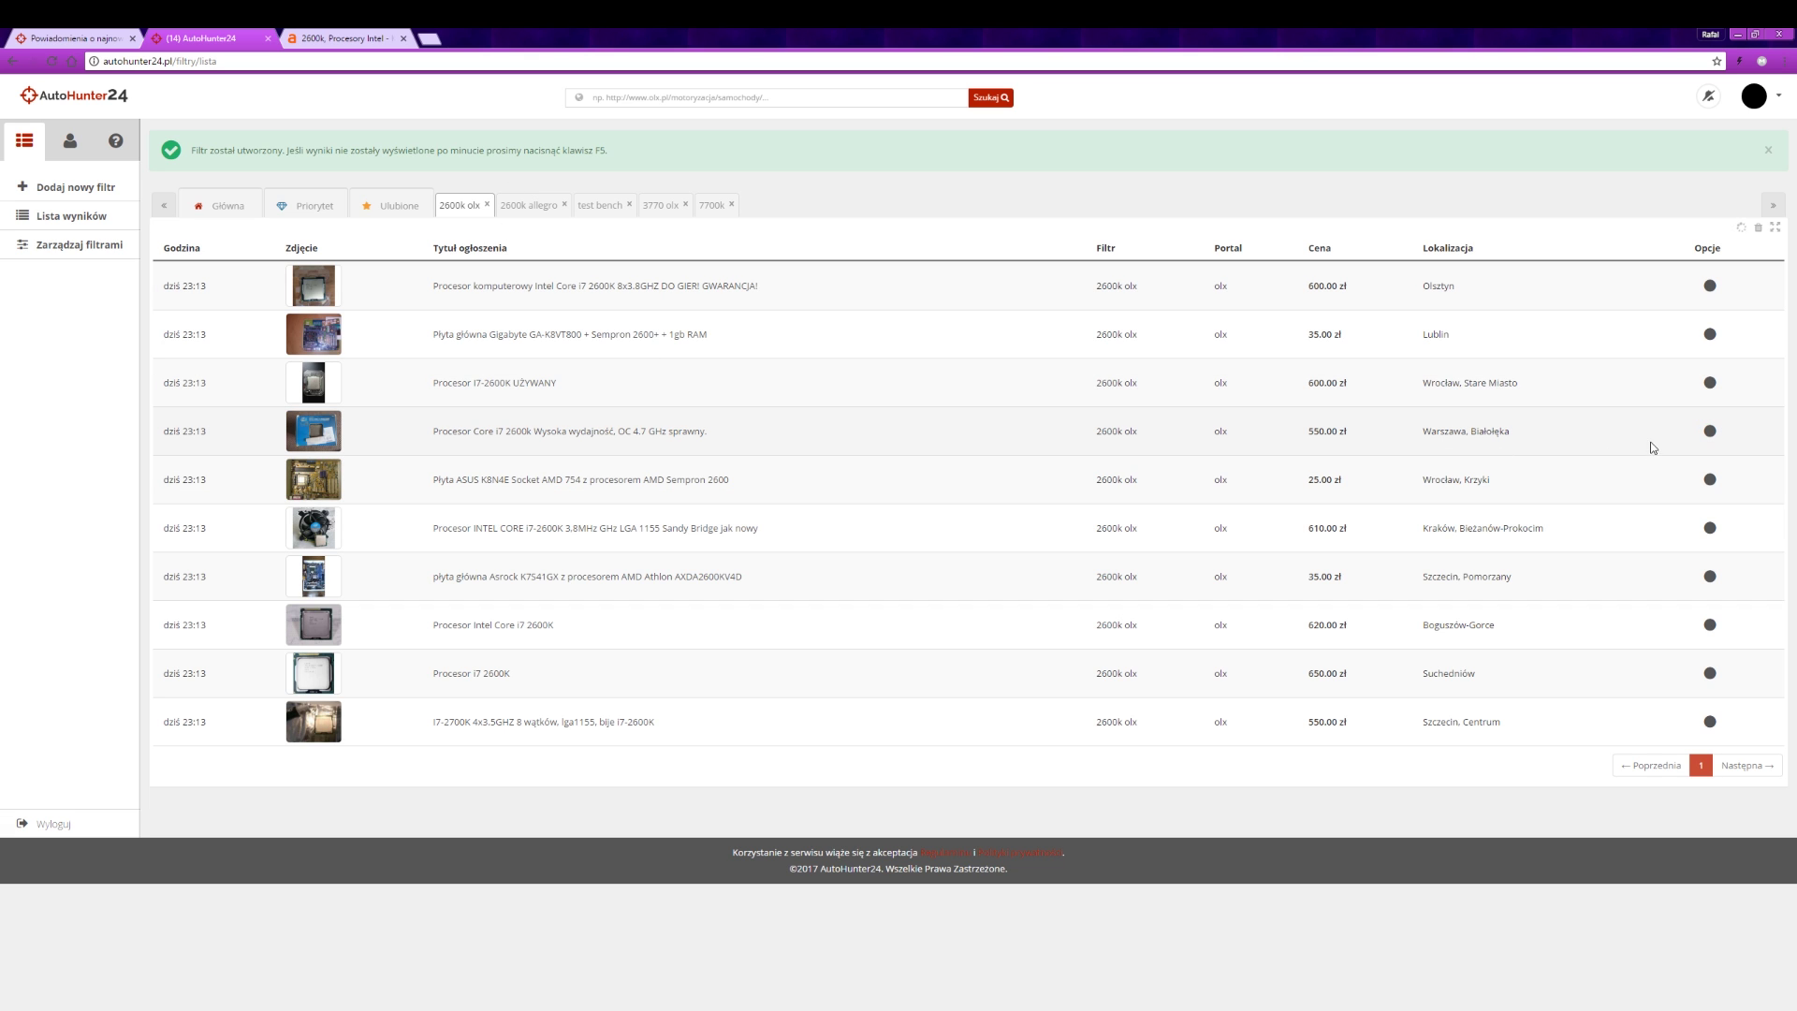
pyautogui.click(1709, 474)
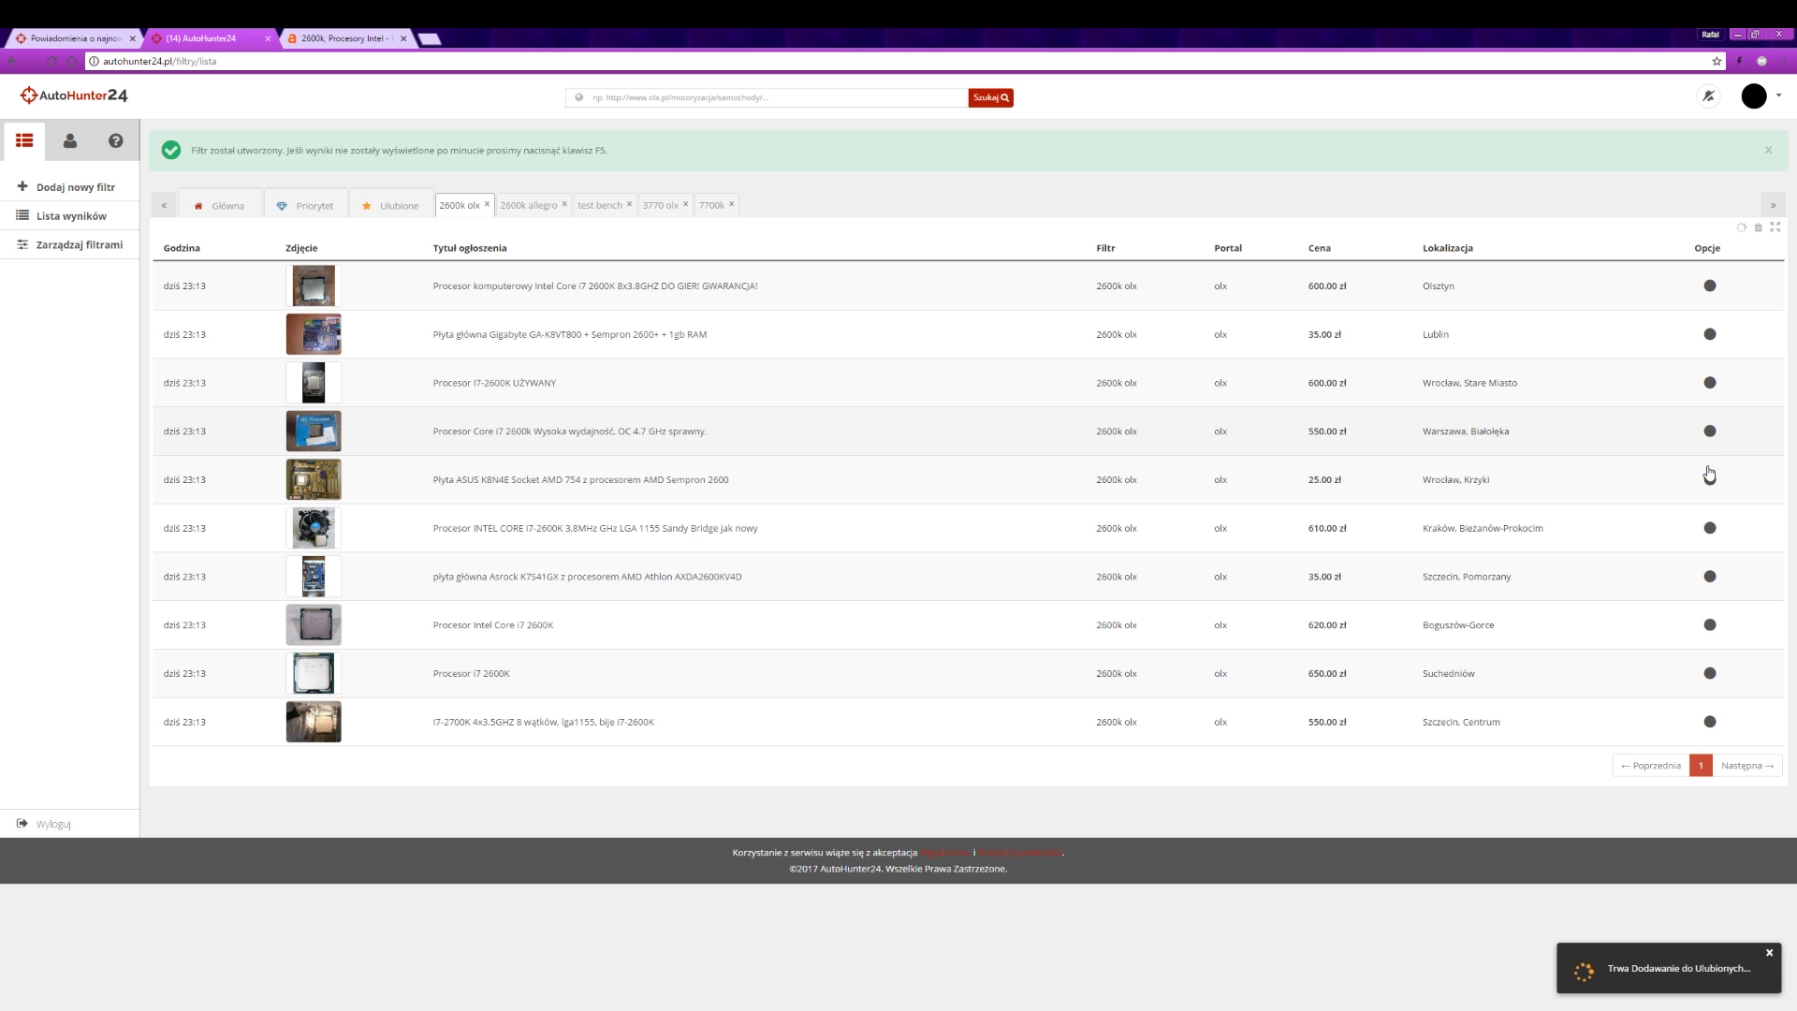
# View the favourite offers, reloading the page to refresh the list
pyautogui.click(407, 206)
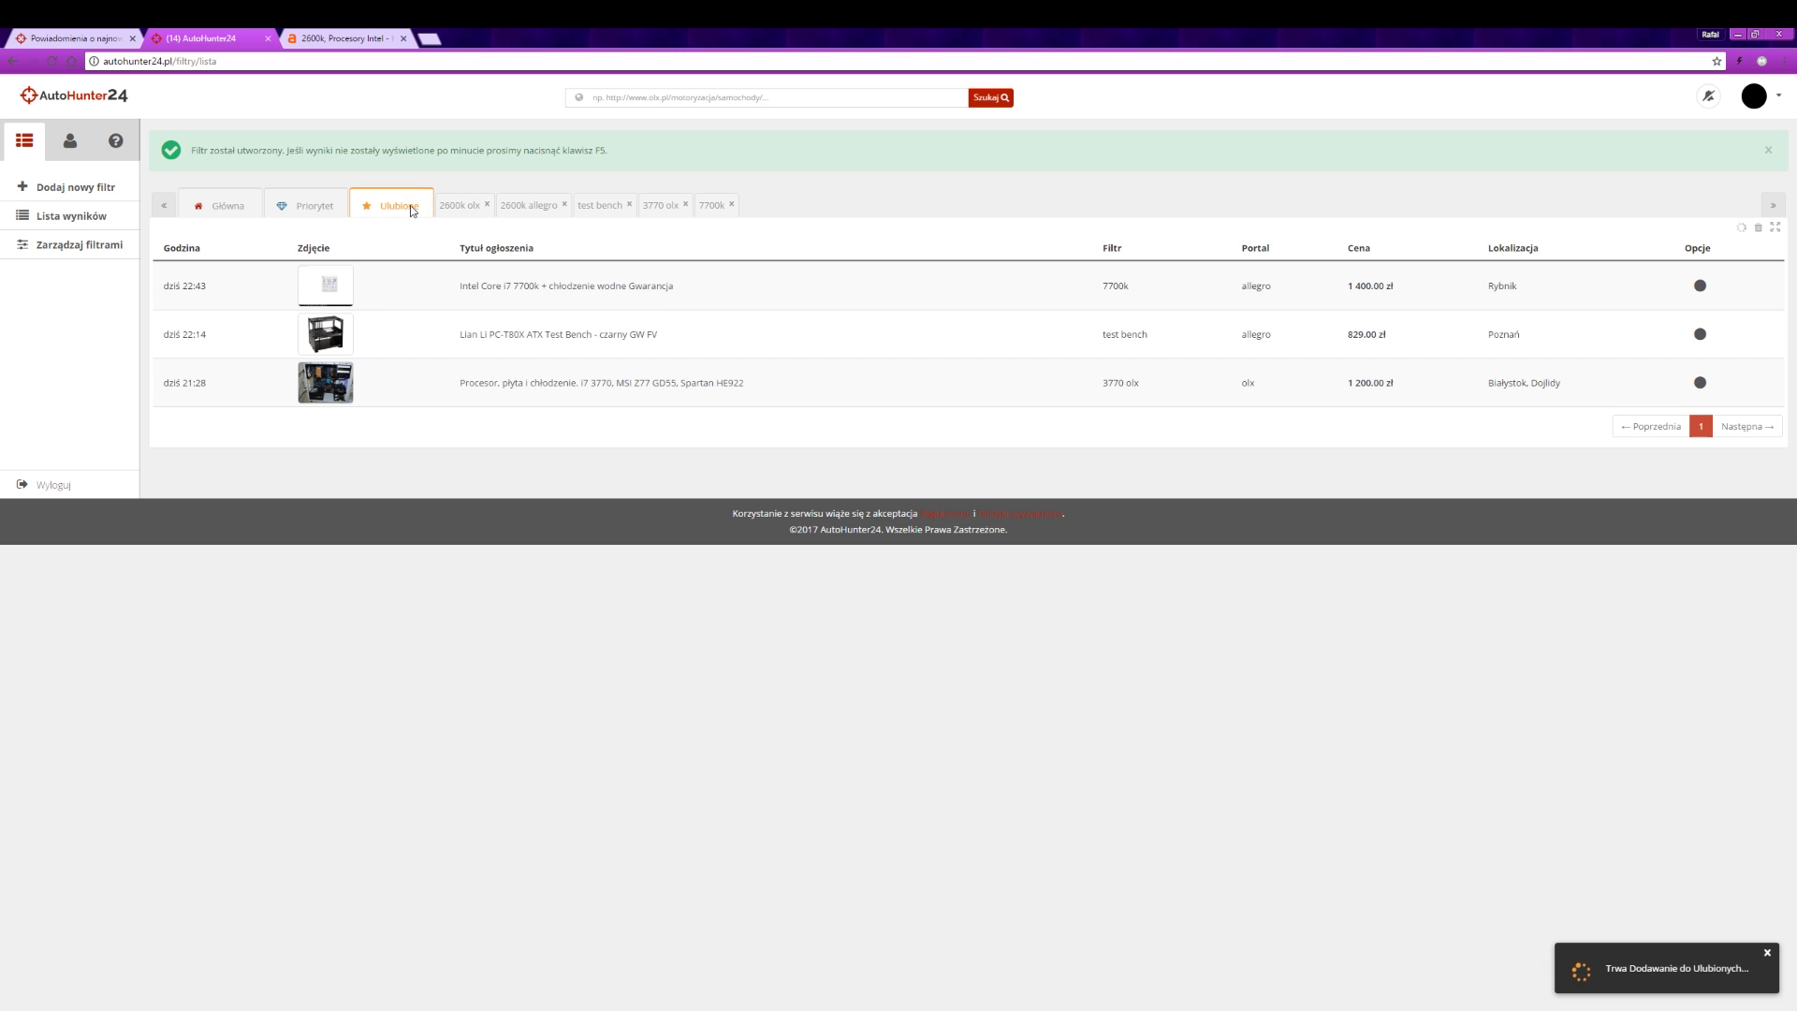
pyautogui.press('F5')
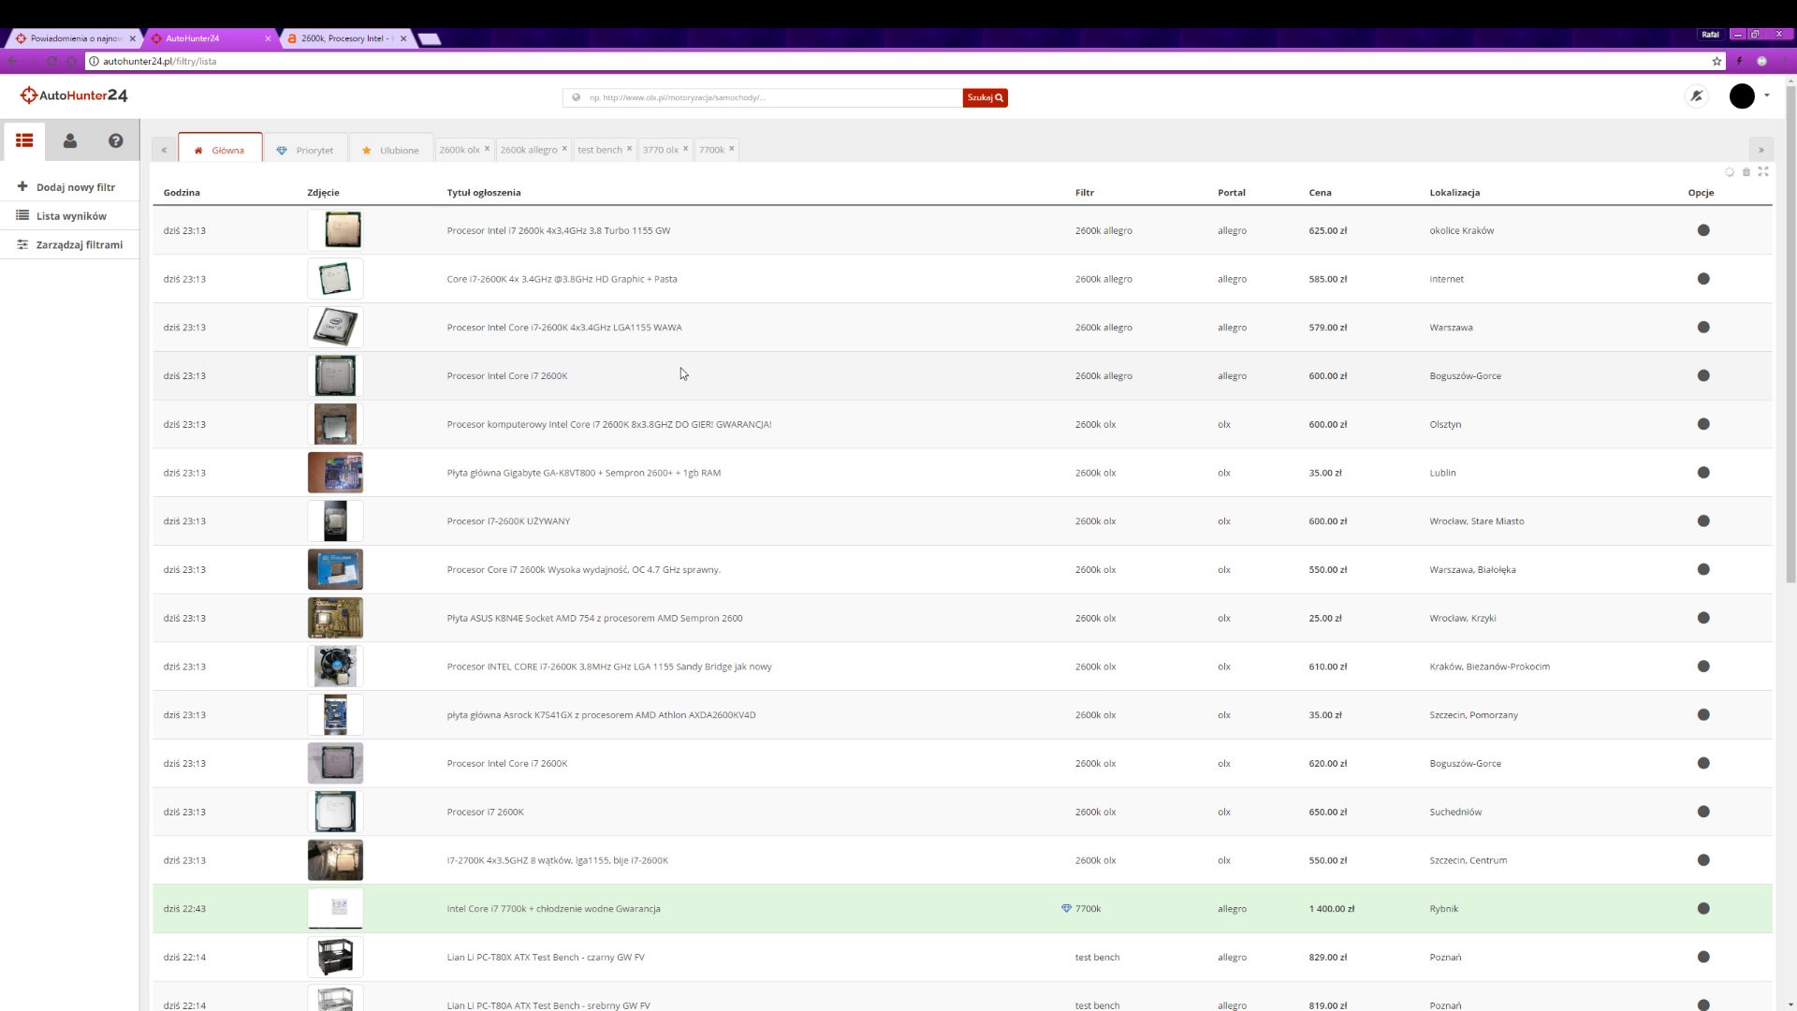
pyautogui.click(403, 153)
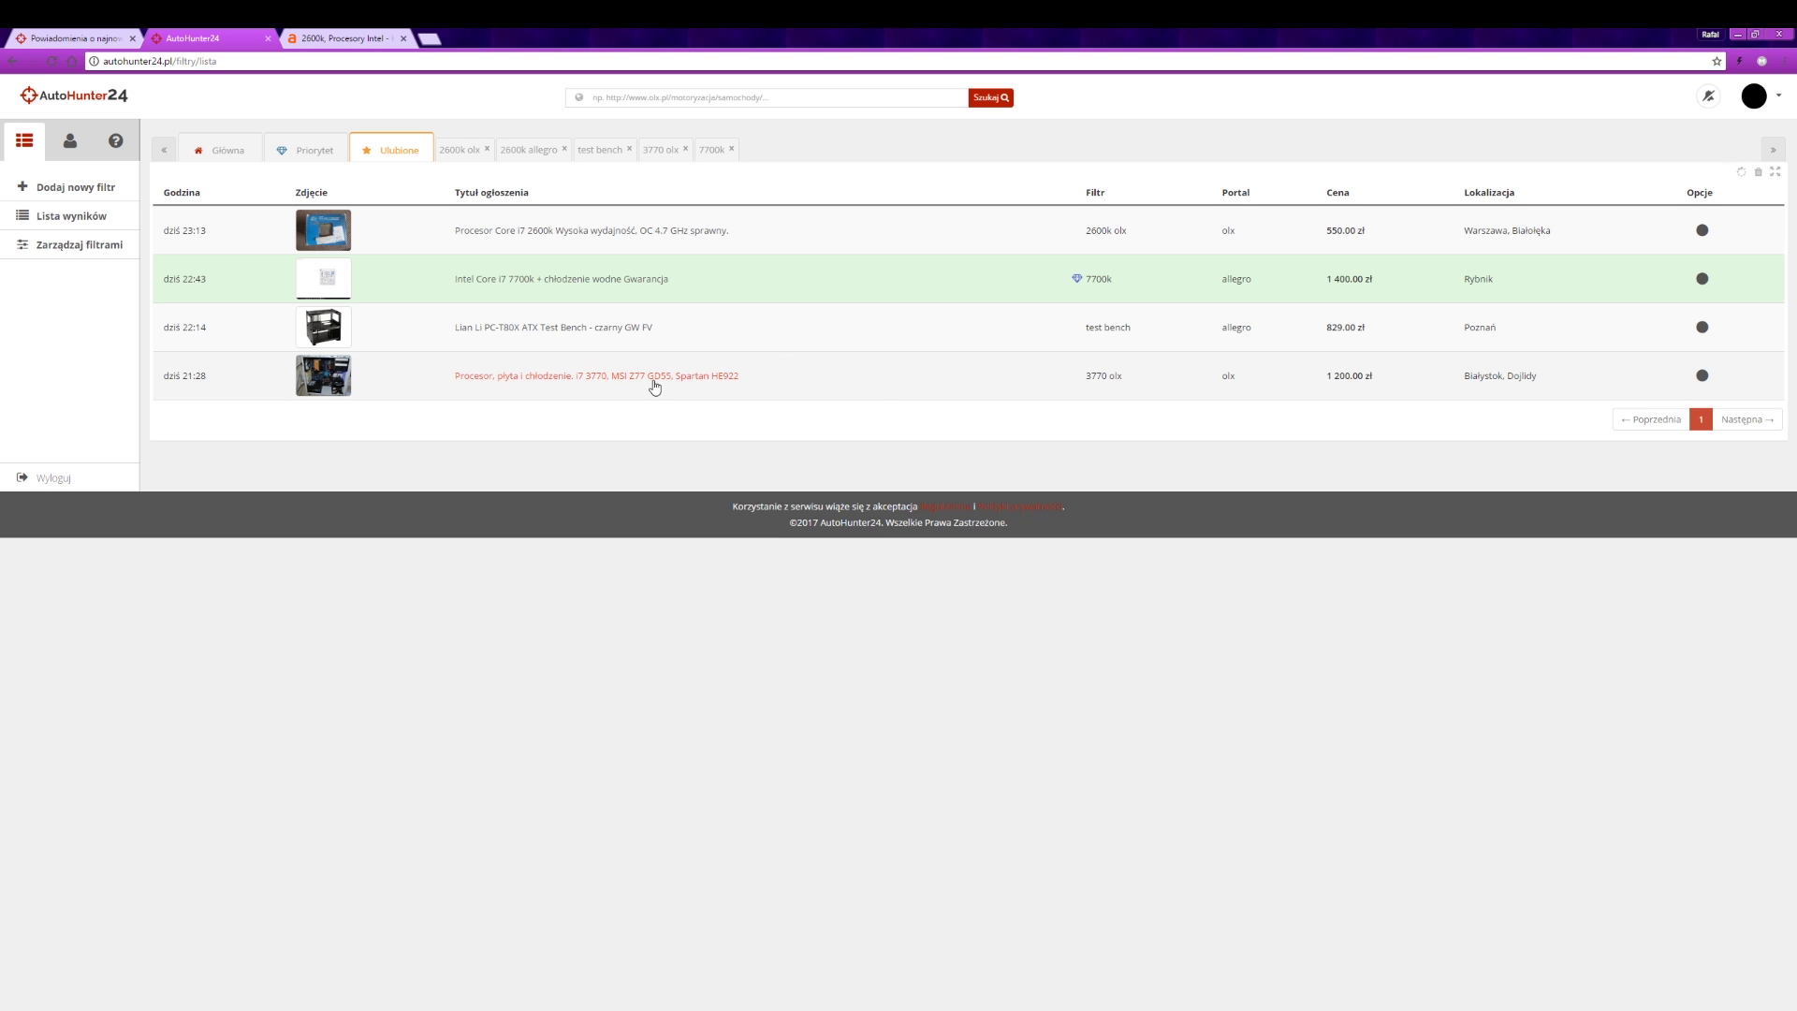
# Open the Lian Li PC-T80X, i7 3770 with MSI Z77 GD55, and Core i7 2600k favourites, returning to AutoHunter24 after each
pyautogui.click(512, 327)
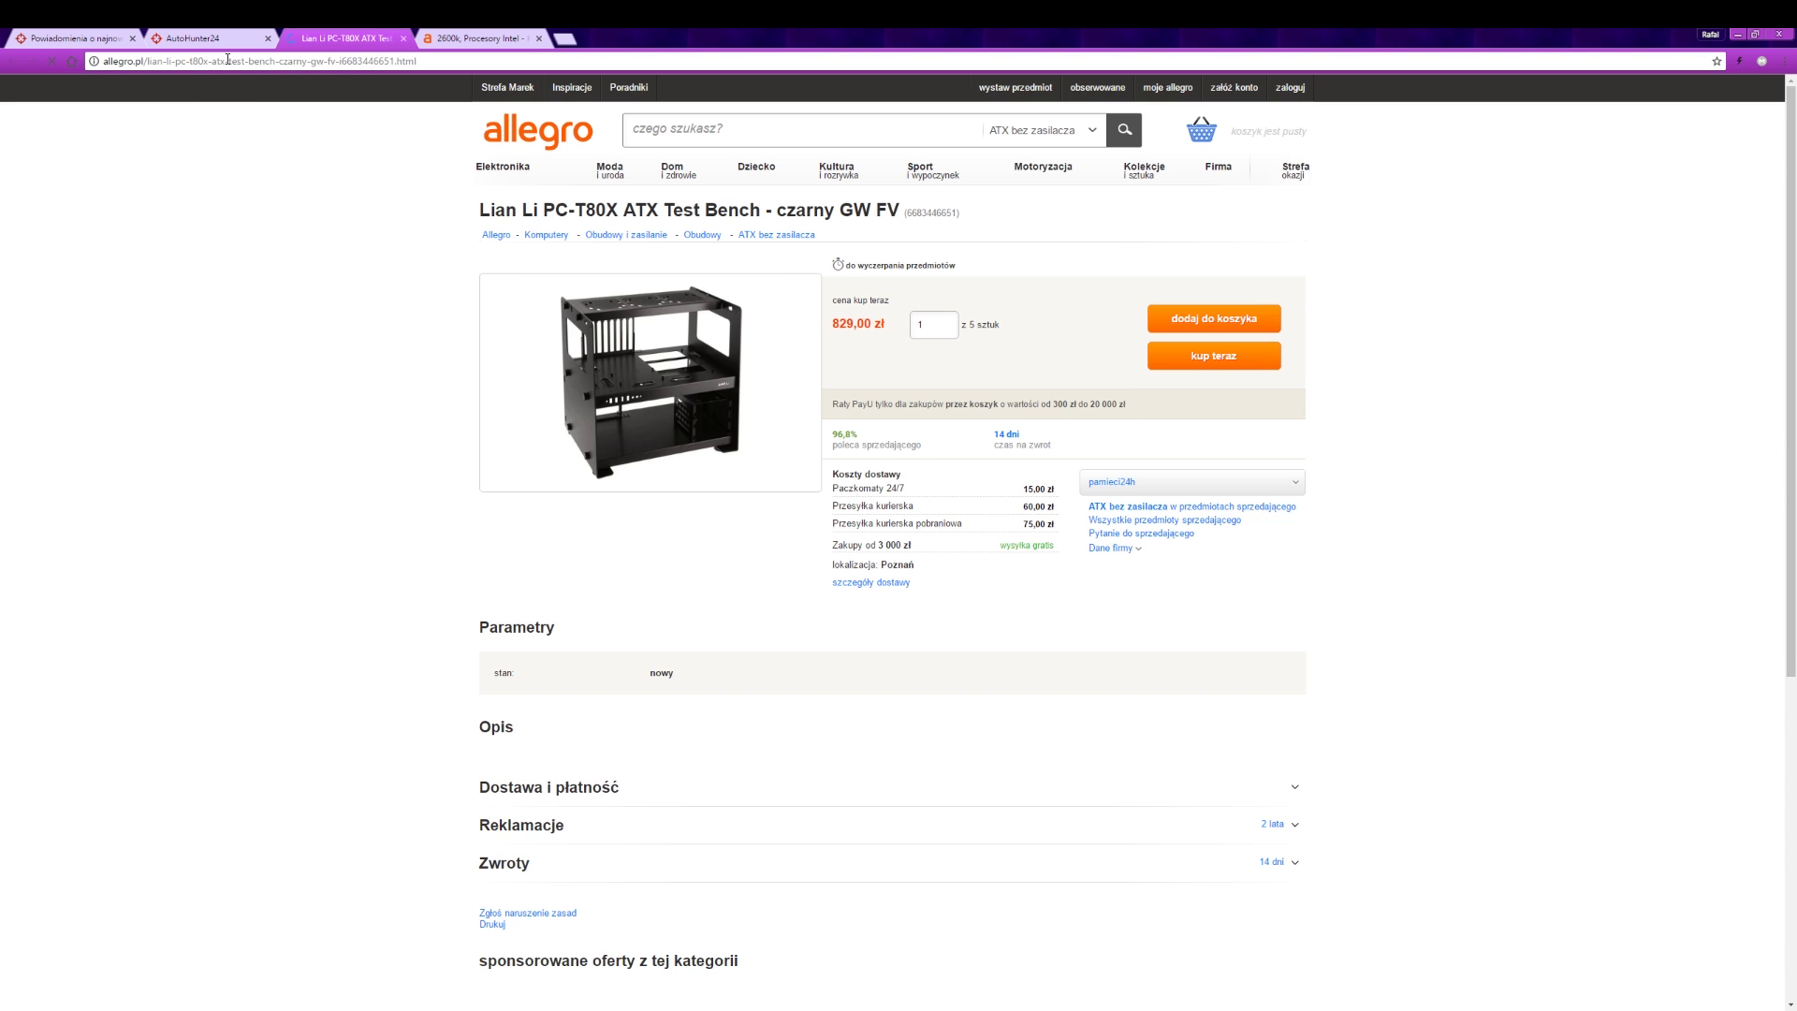
pyautogui.hotkey('ctrl', 'shift', 'Tab')
pyautogui.click(509, 375)
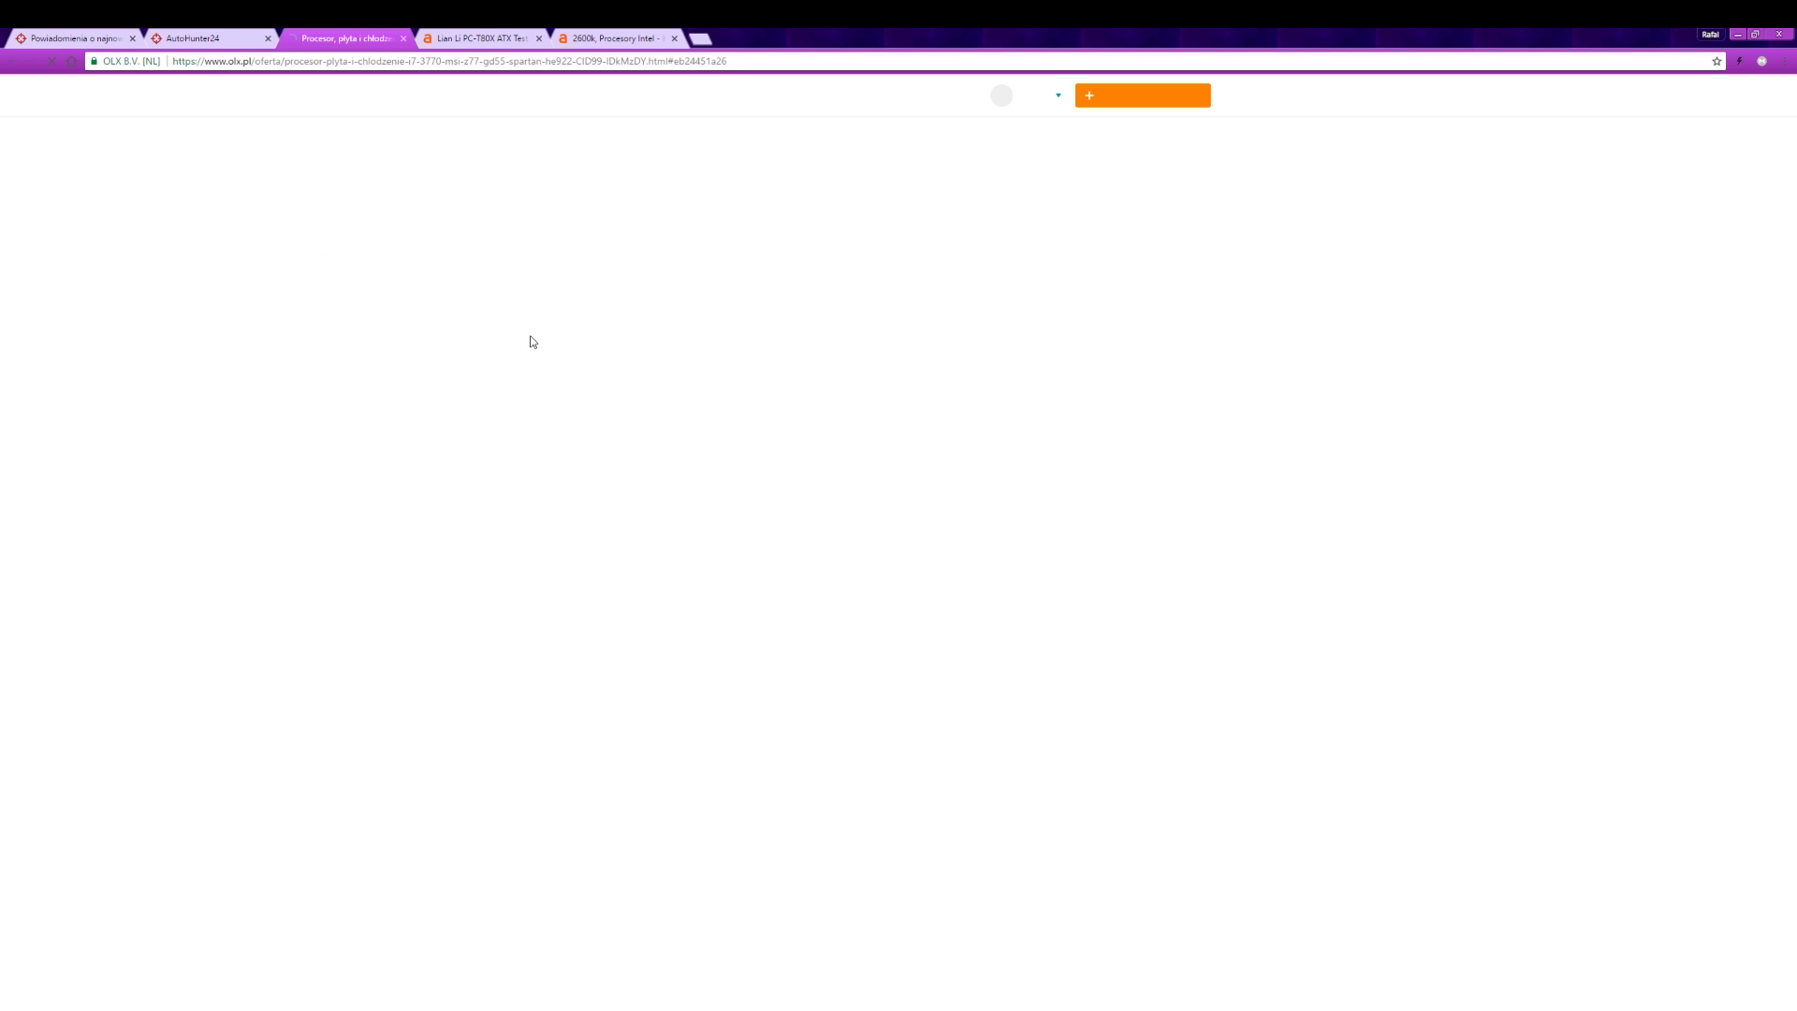
pyautogui.click(225, 39)
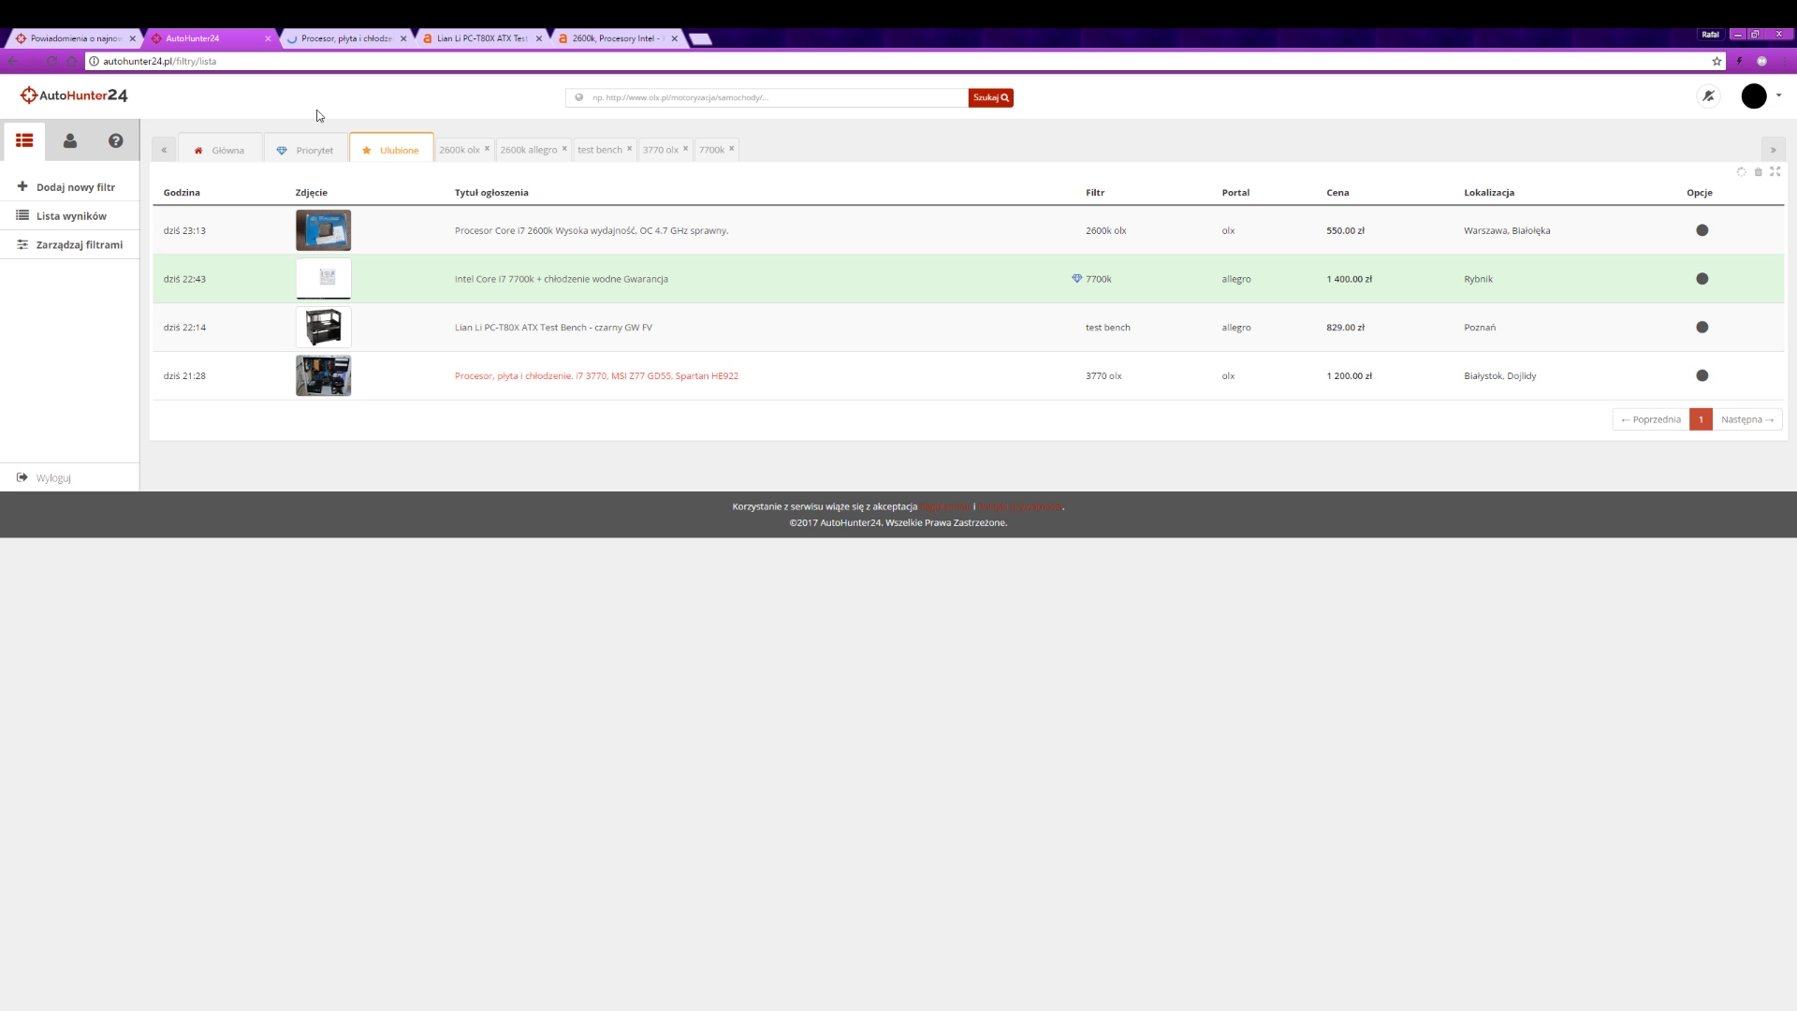
pyautogui.click(477, 234)
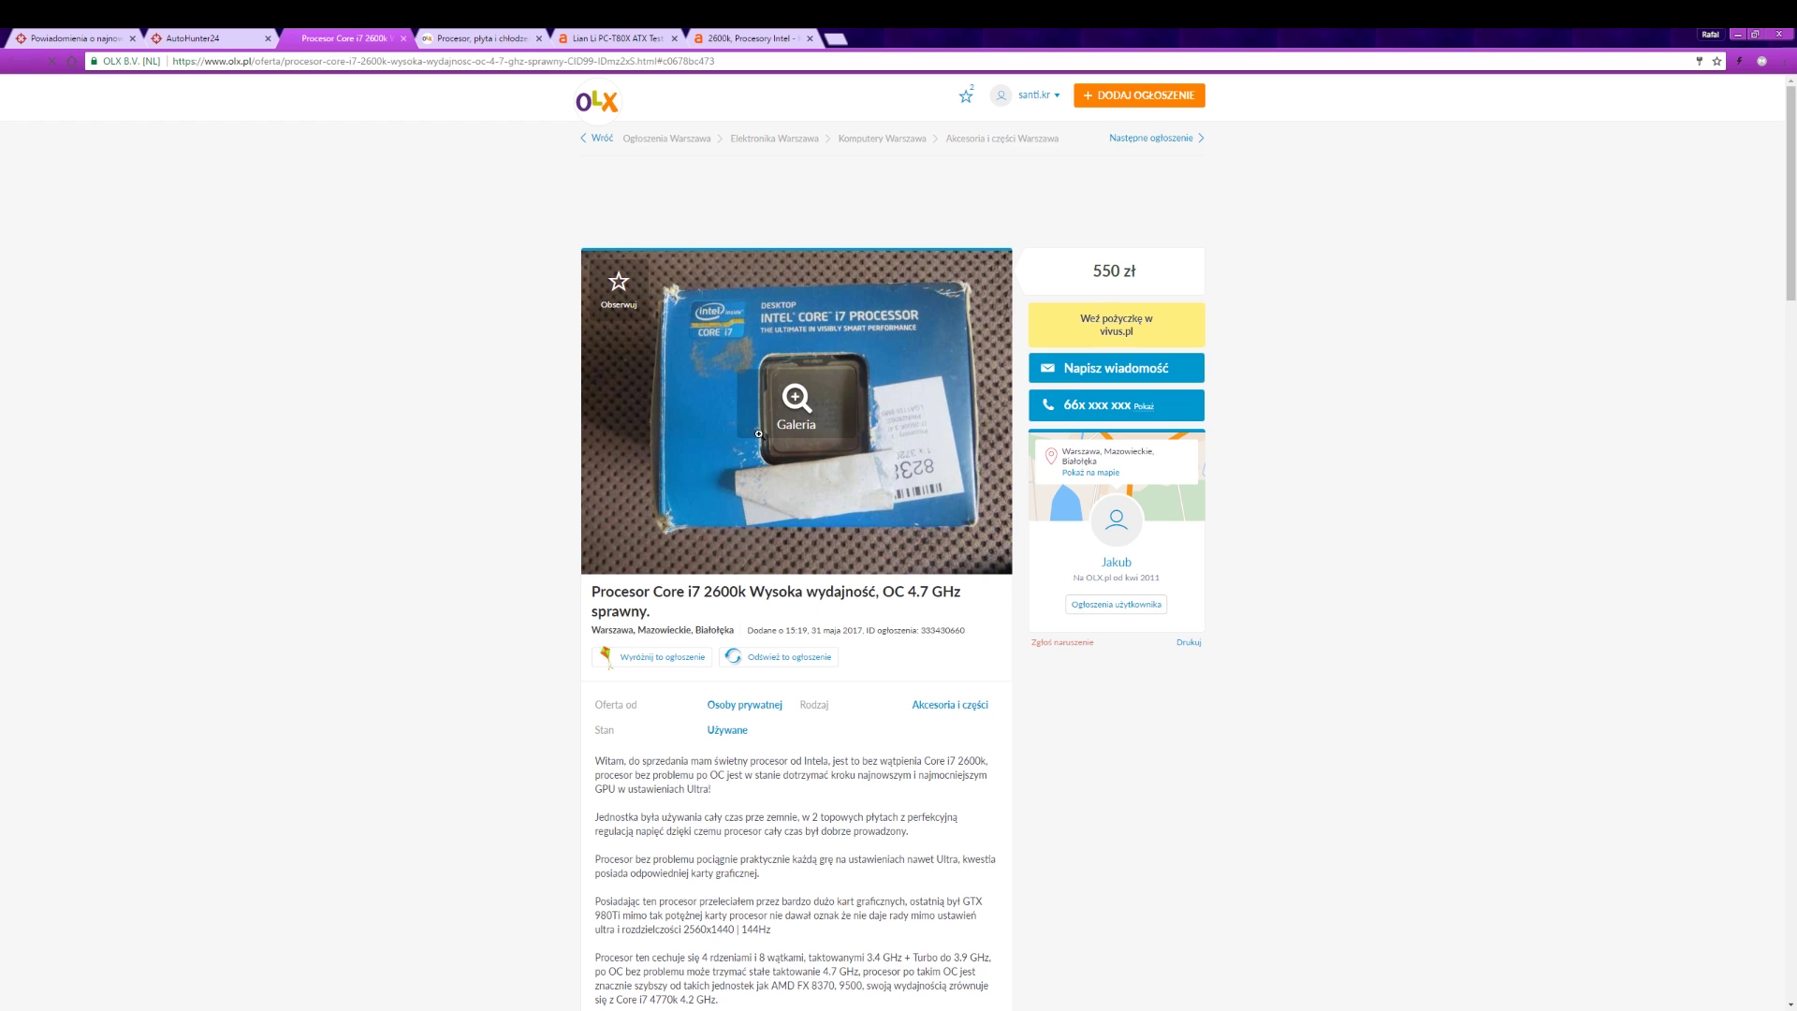
pyautogui.click(224, 40)
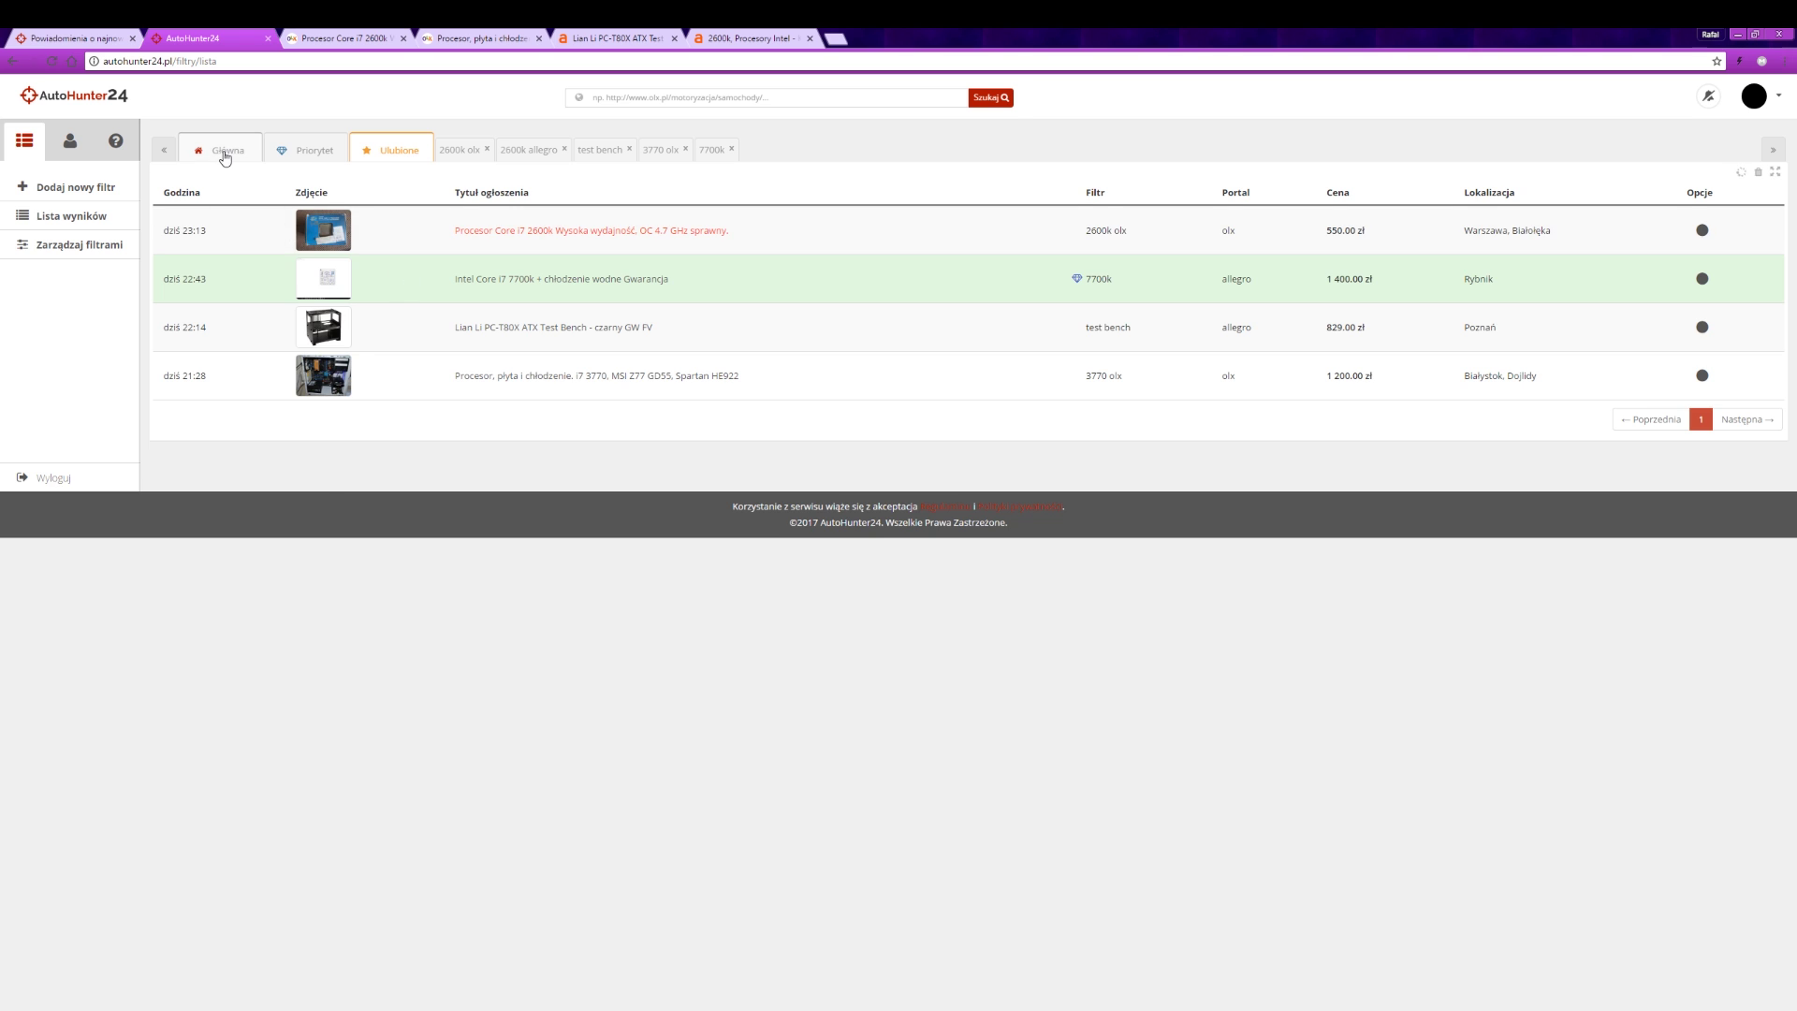
# Look through the main list, the priority list and the 2600k allegro results
pyautogui.click(226, 153)
pyautogui.click(311, 155)
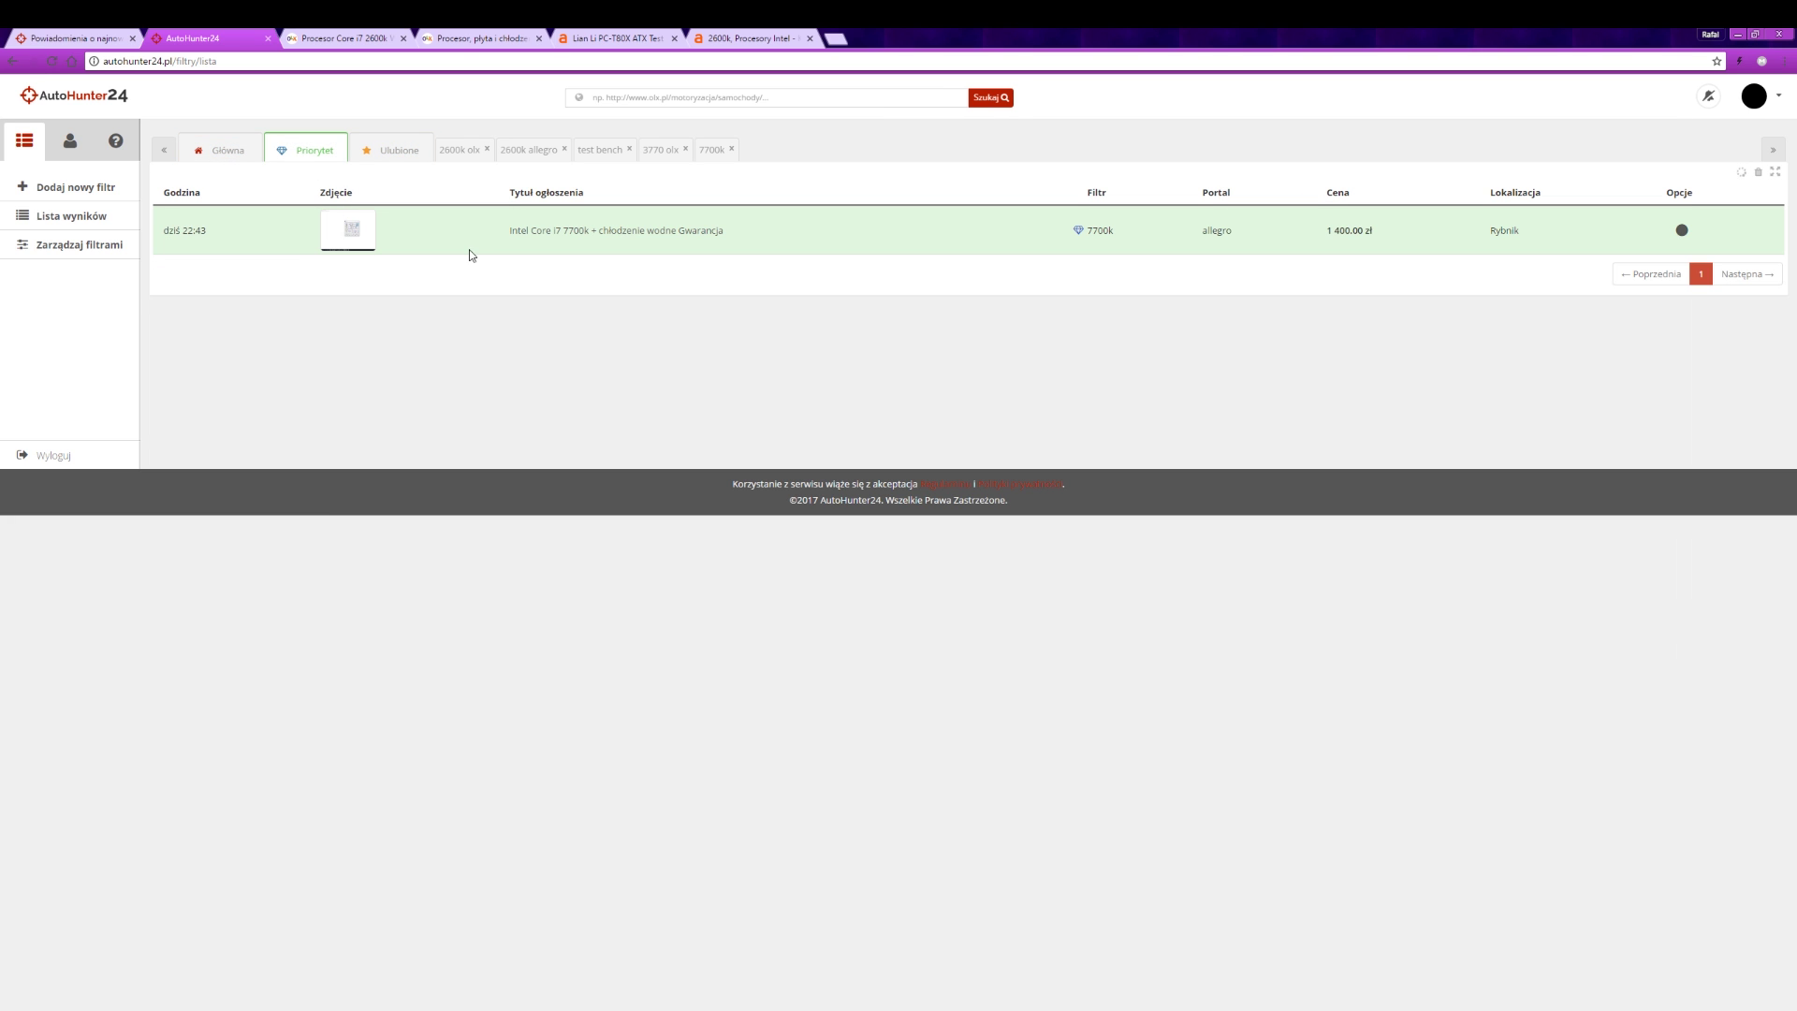
pyautogui.click(530, 155)
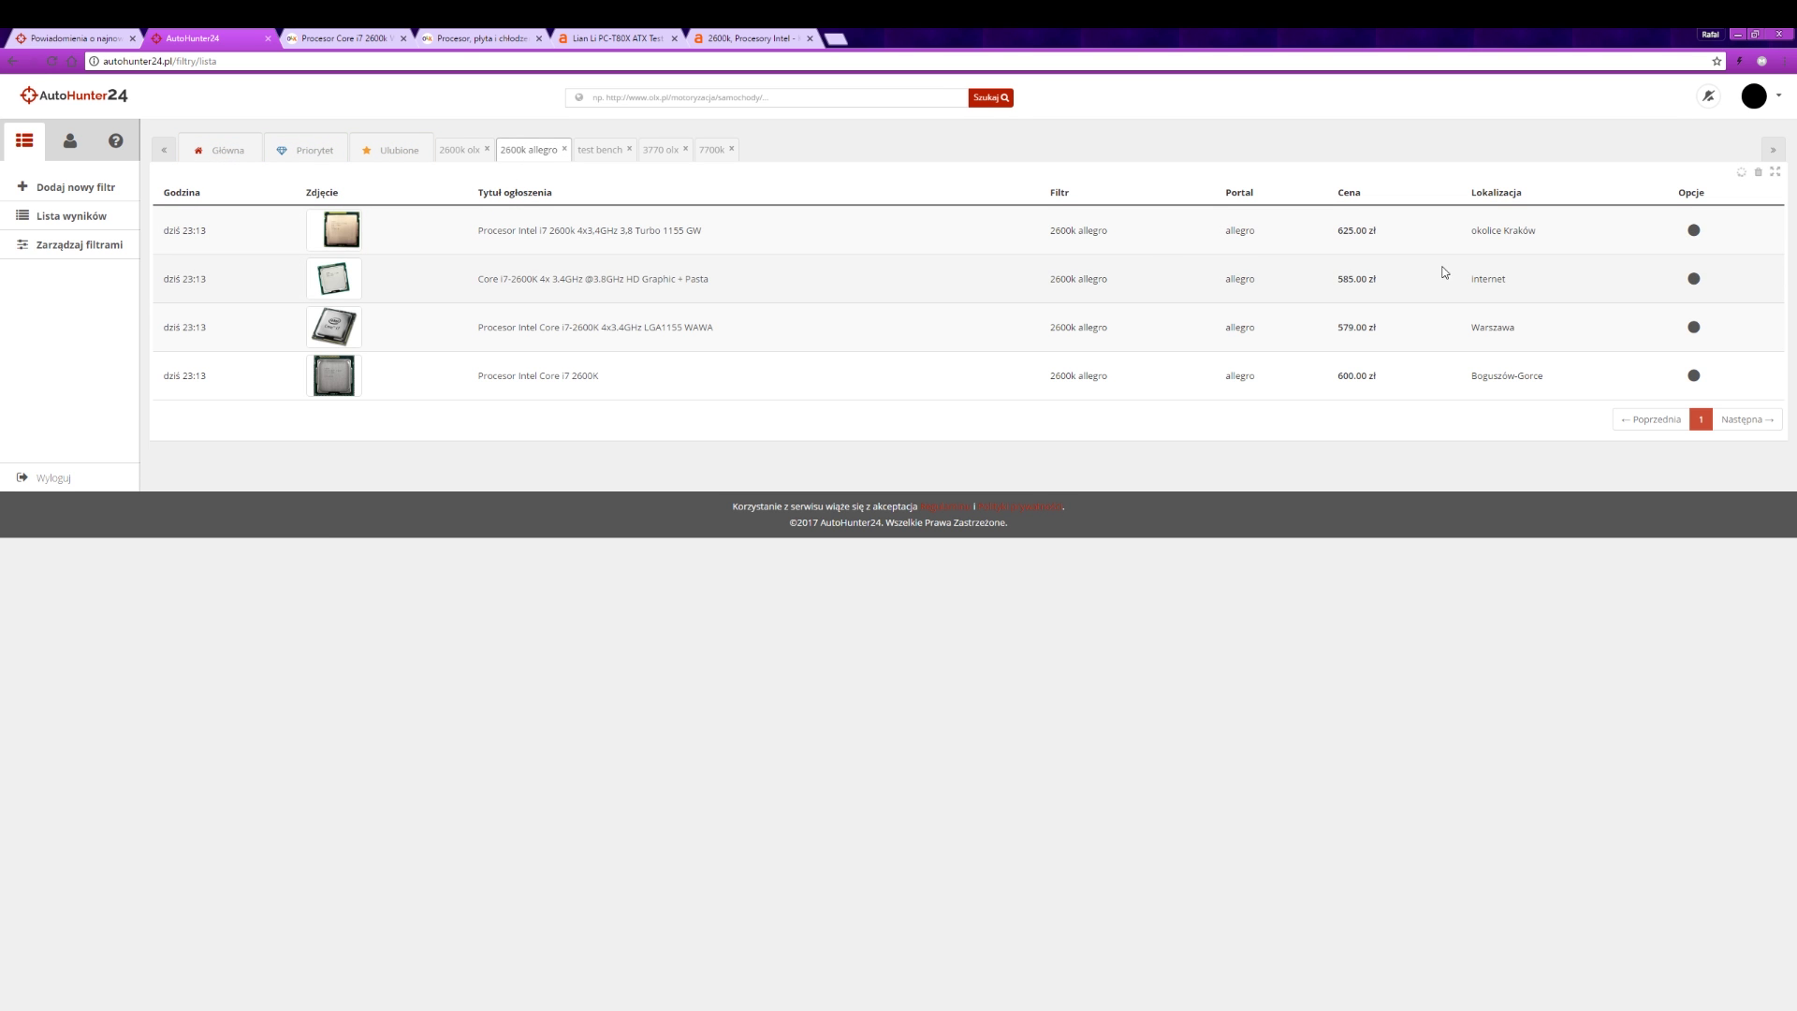
# Add the test bench allegro filter to the priority list through filter management, and view the priority offers
pyautogui.click(73, 247)
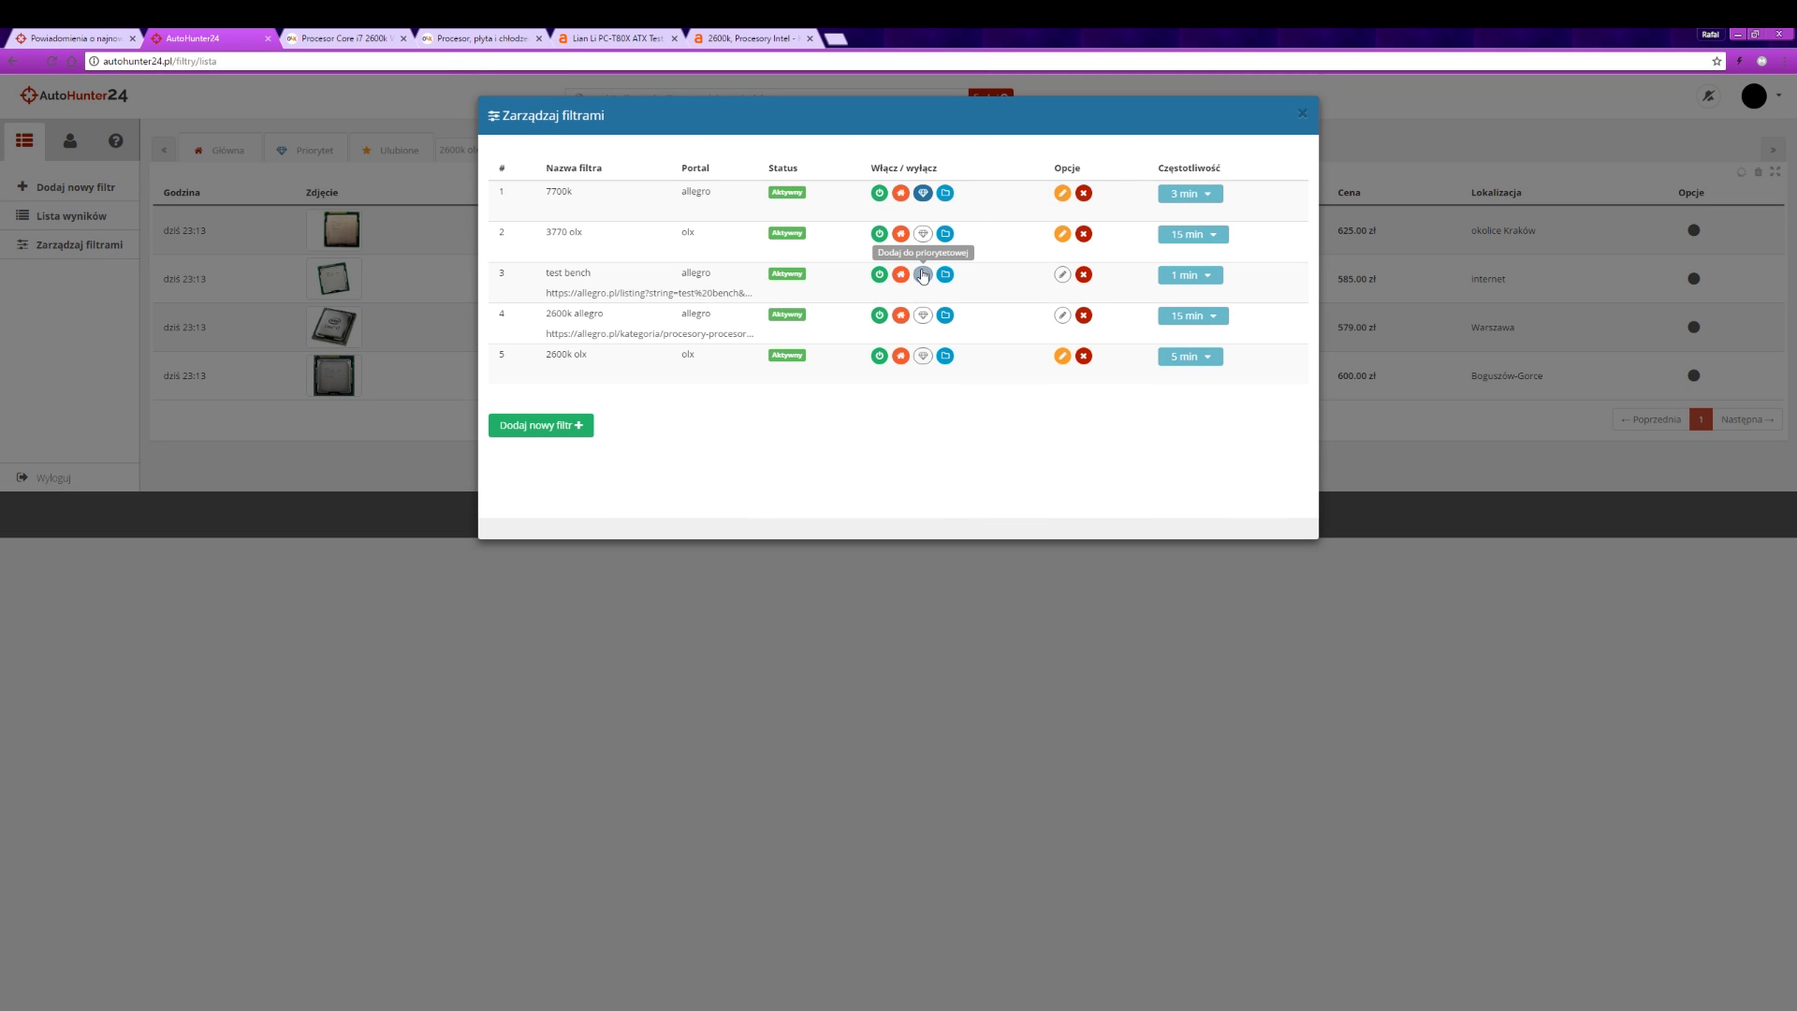
pyautogui.click(925, 283)
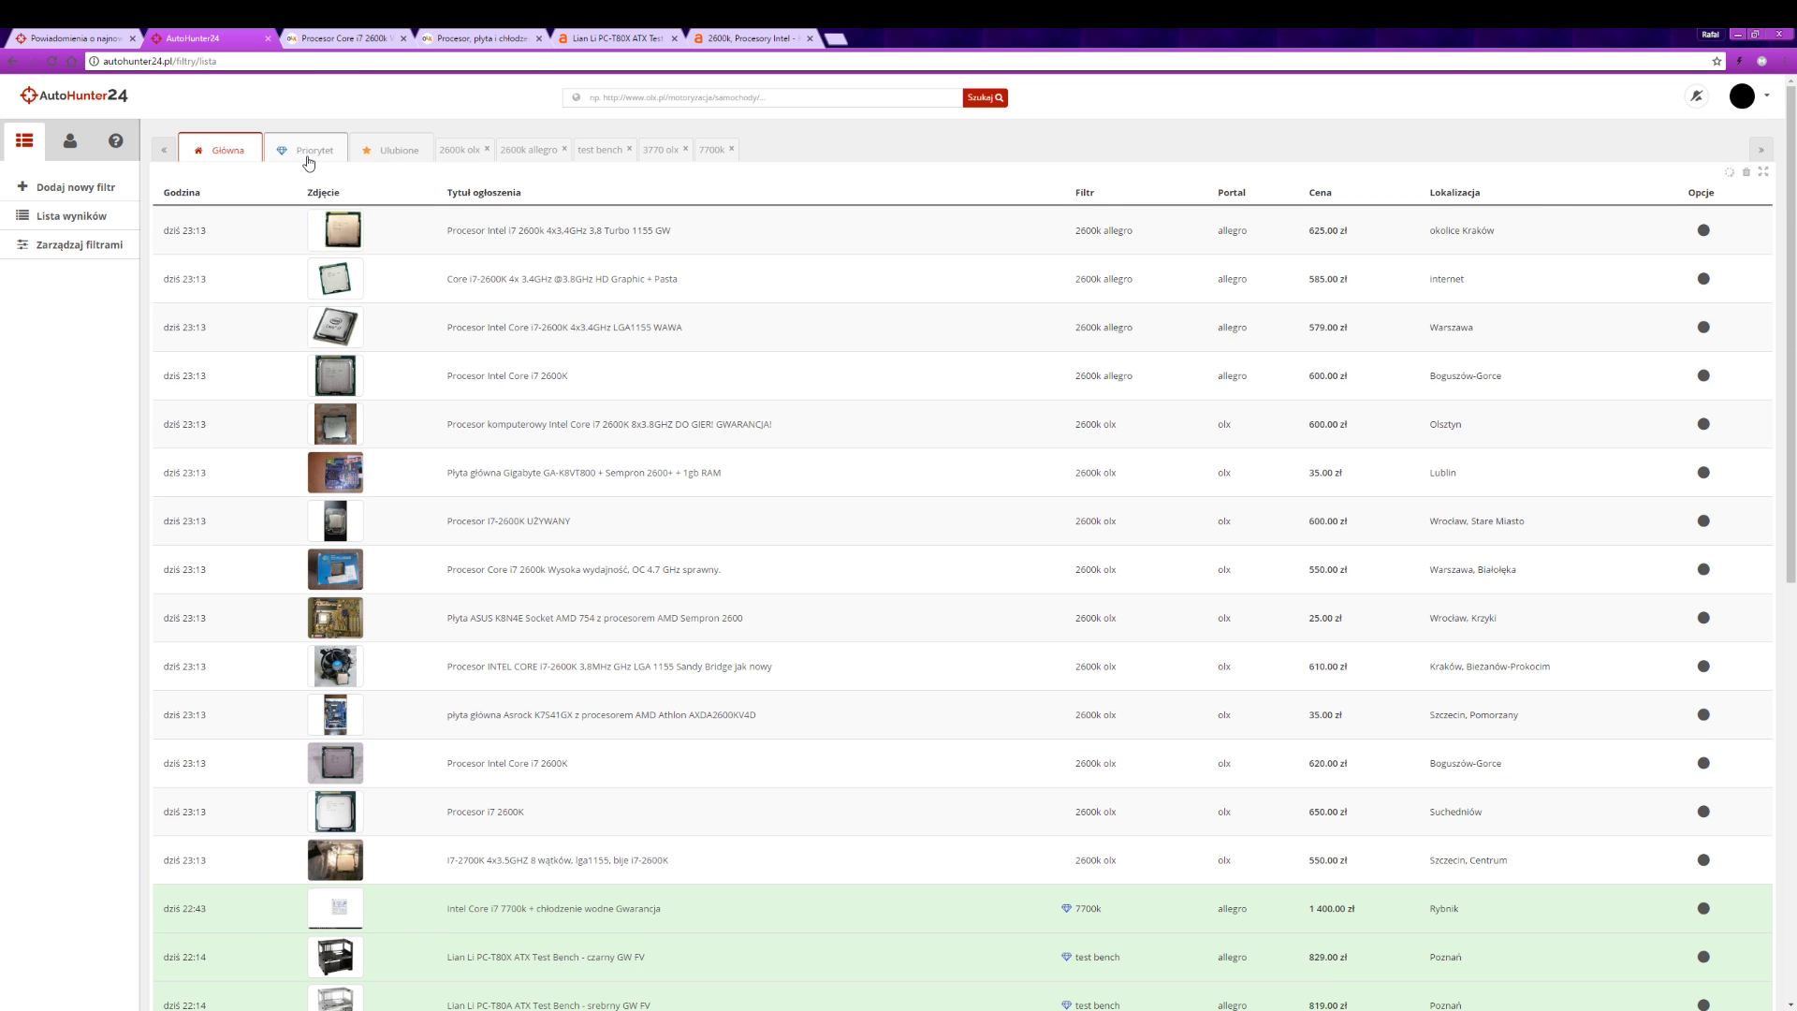
pyautogui.click(309, 149)
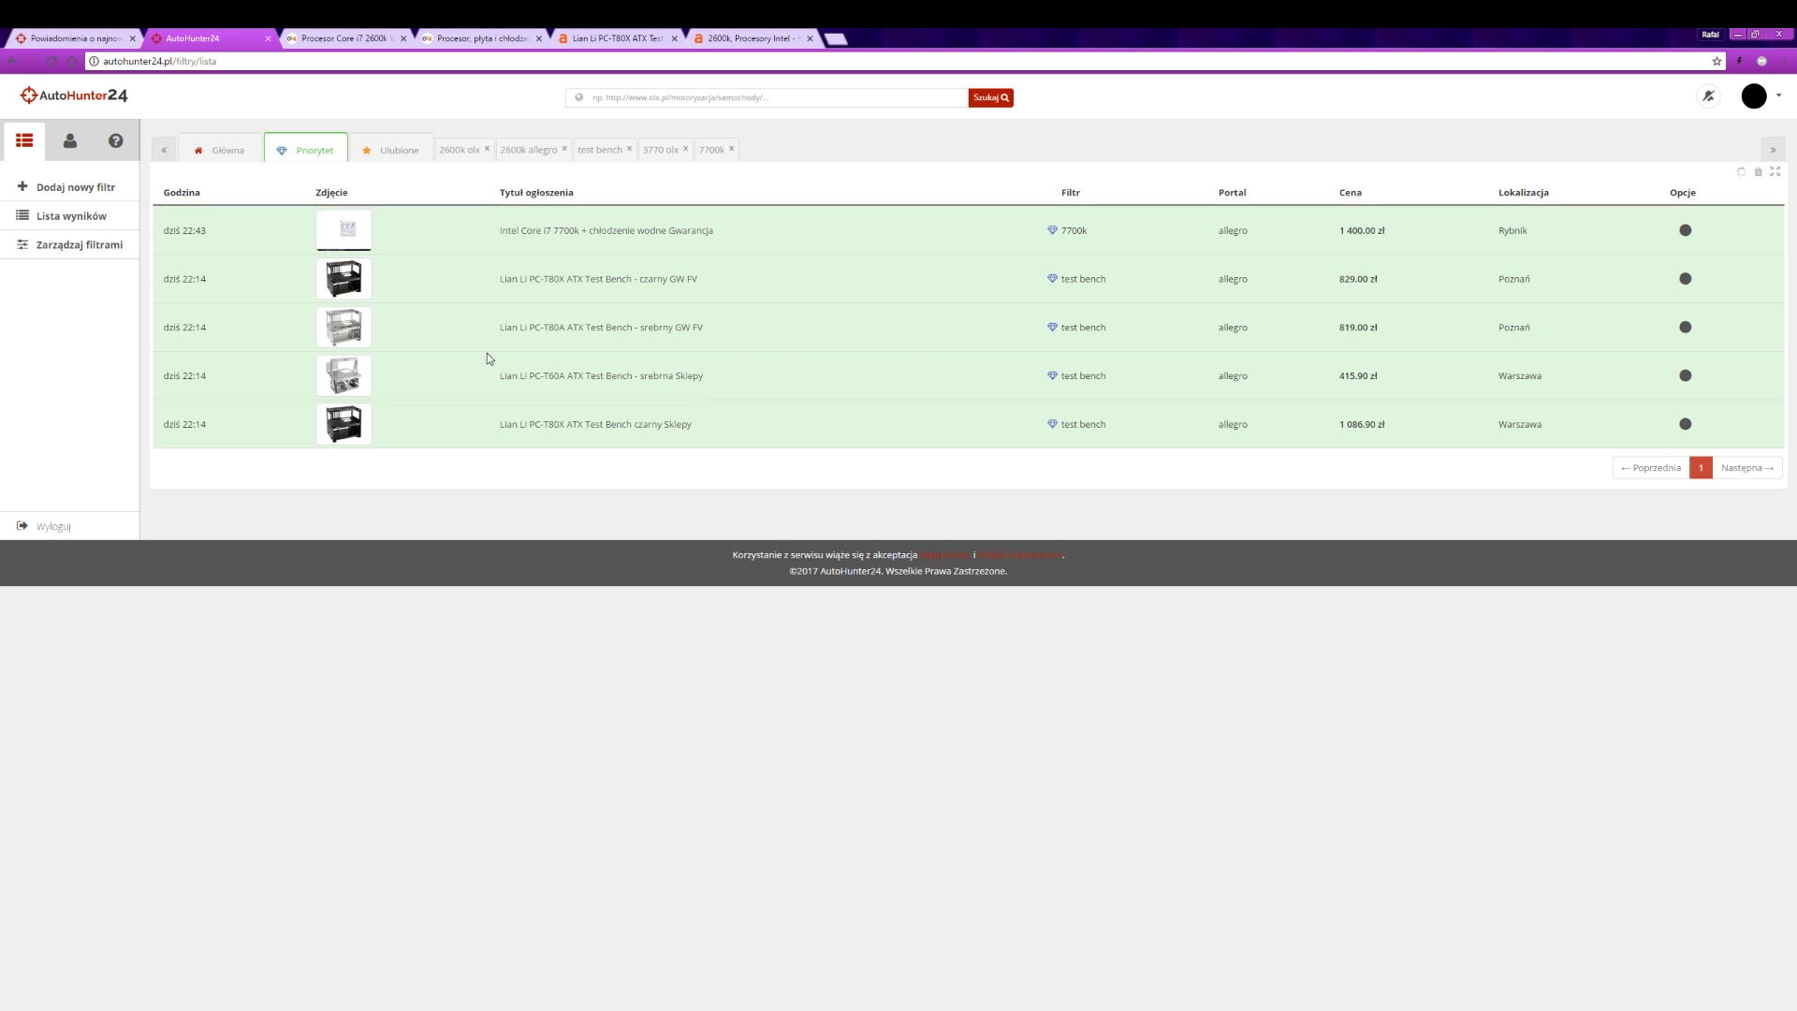
# Examine the subscription plans in the Cennik section of the AutoHunter24 home page, briefly checking back on the offer list
pyautogui.click(97, 36)
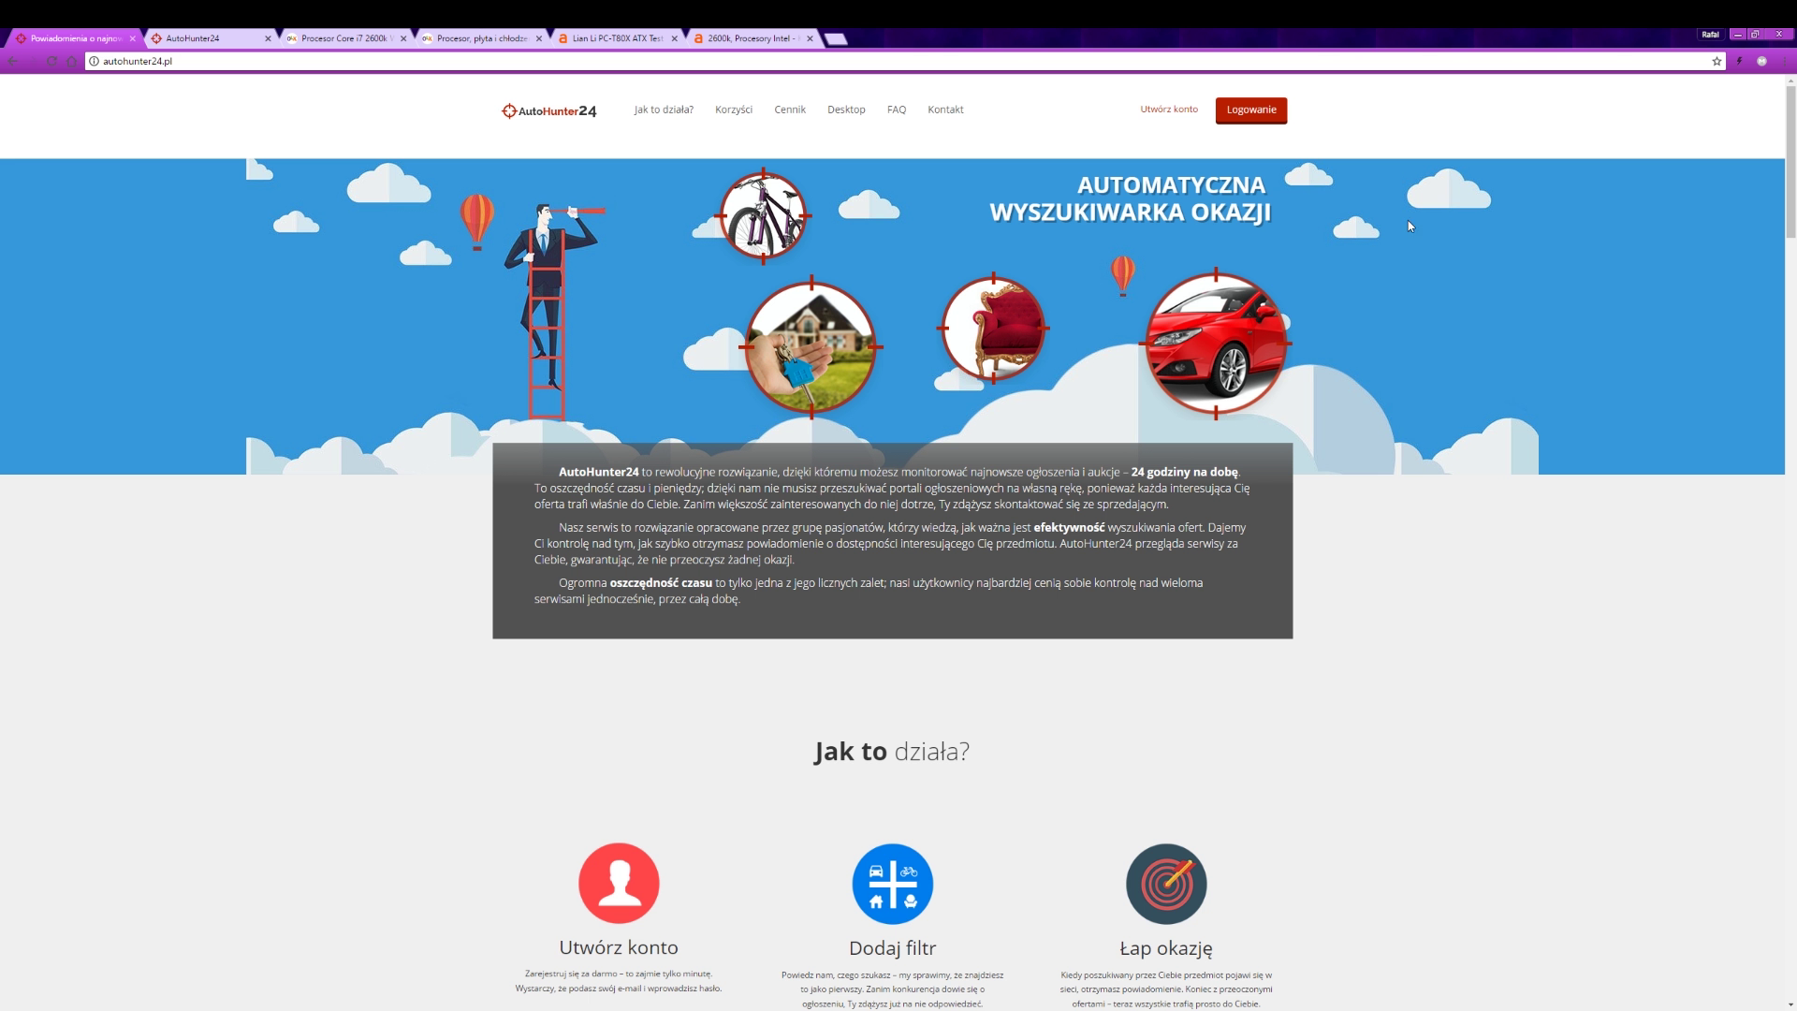
pyautogui.moveTo(1787, 131); pyautogui.dragTo(1742, 622)
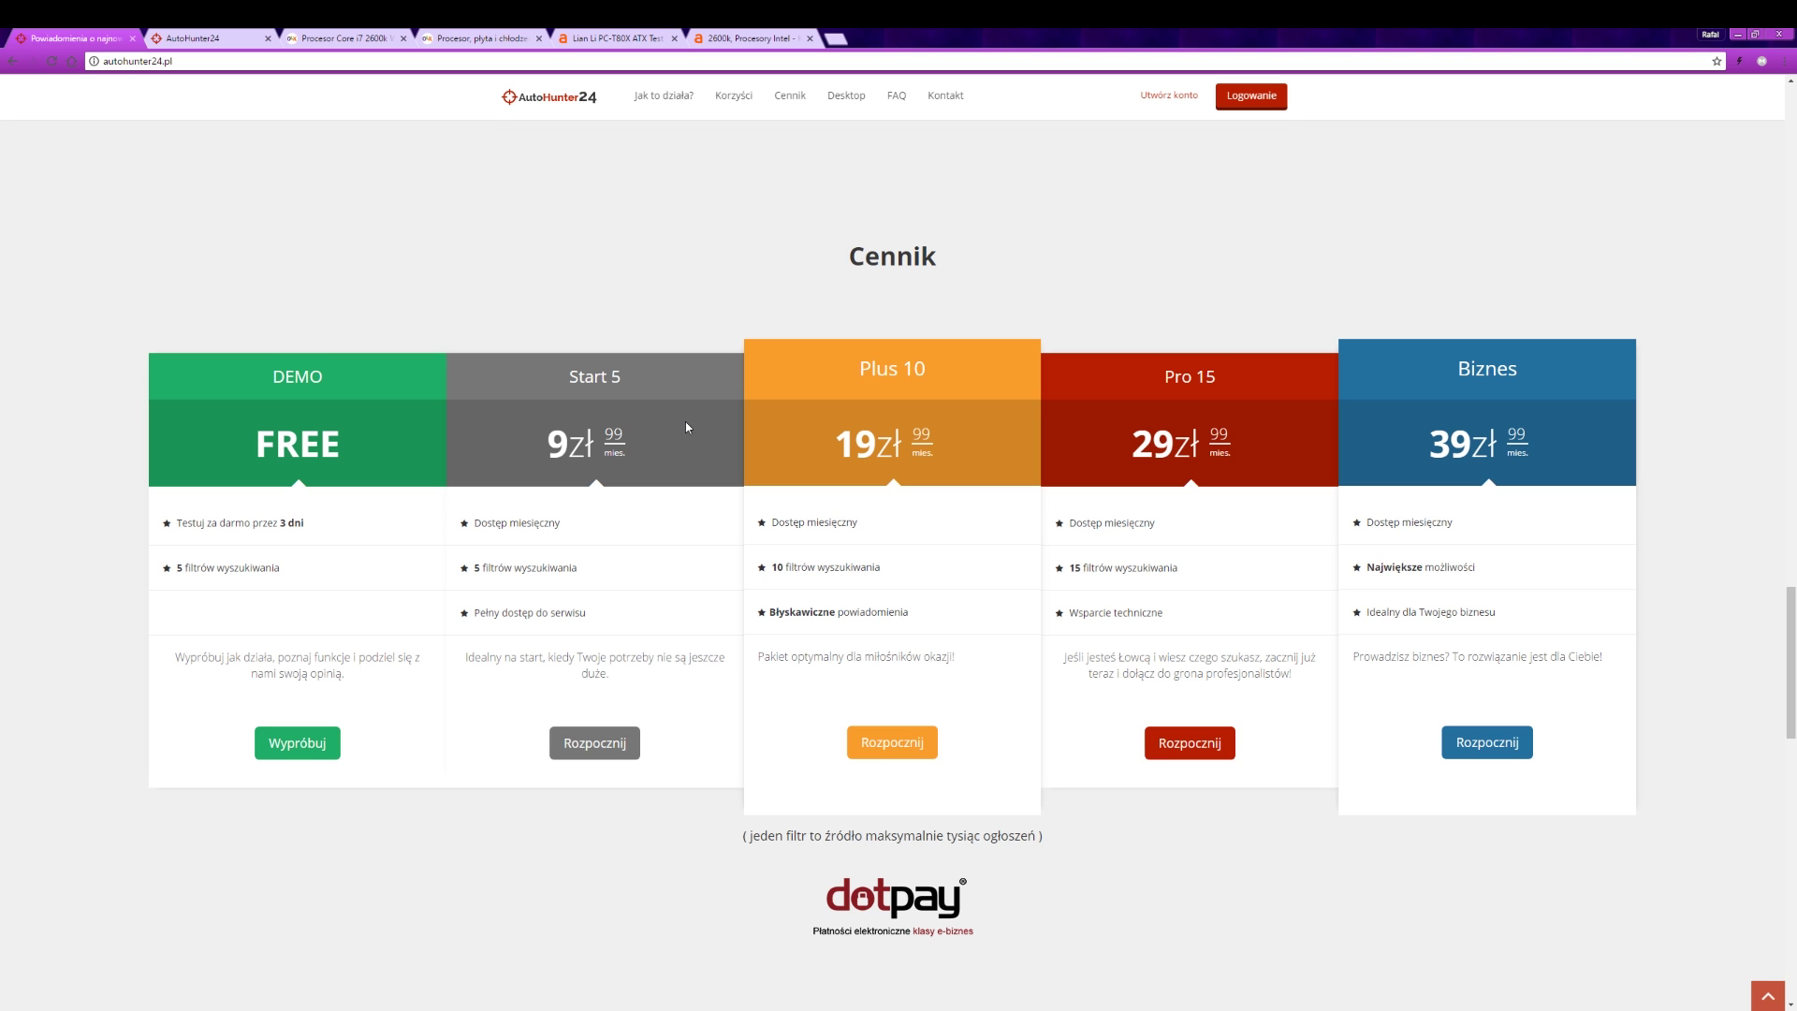
pyautogui.click(201, 39)
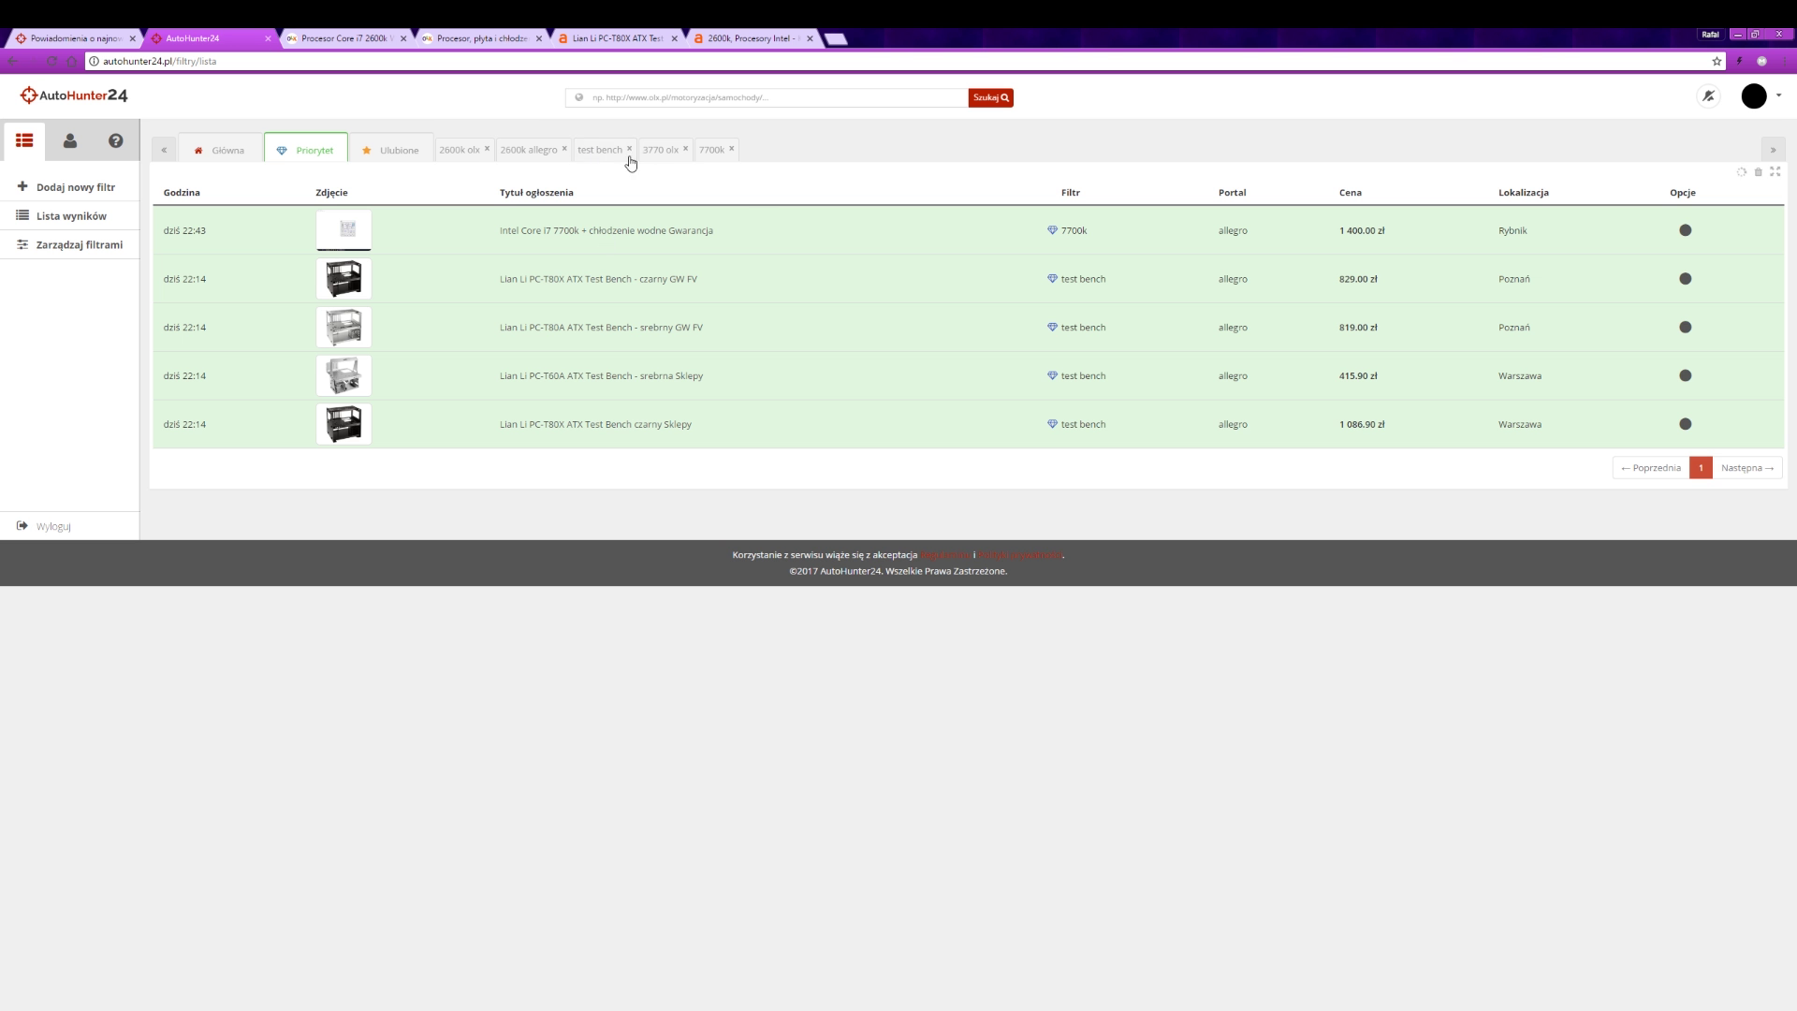
pyautogui.hotkey('ctrl', 'shift', 'Tab')
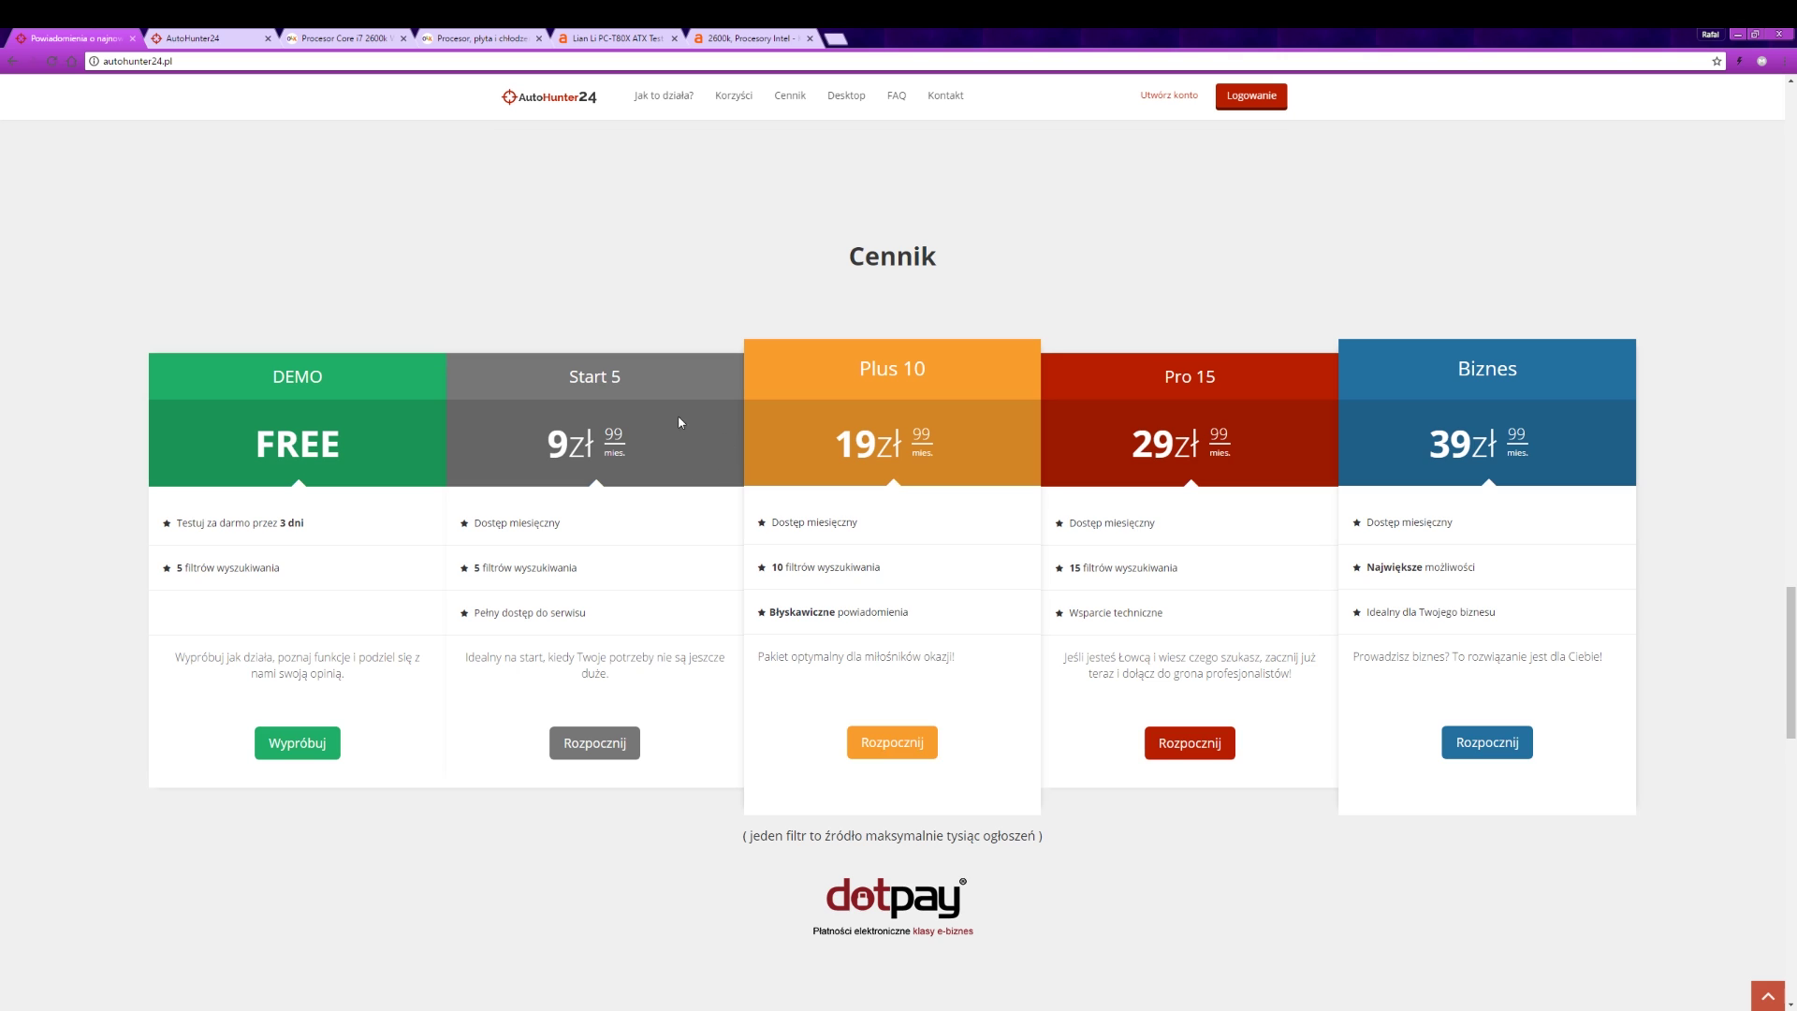